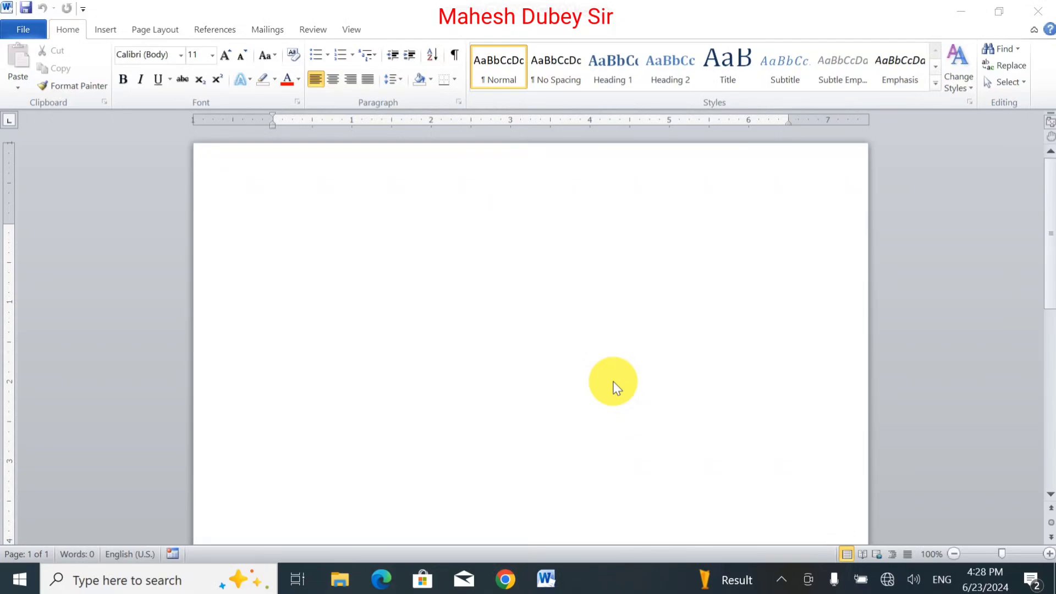
Focus the blank Word document and bring up the Insert commands.
click(96, 31)
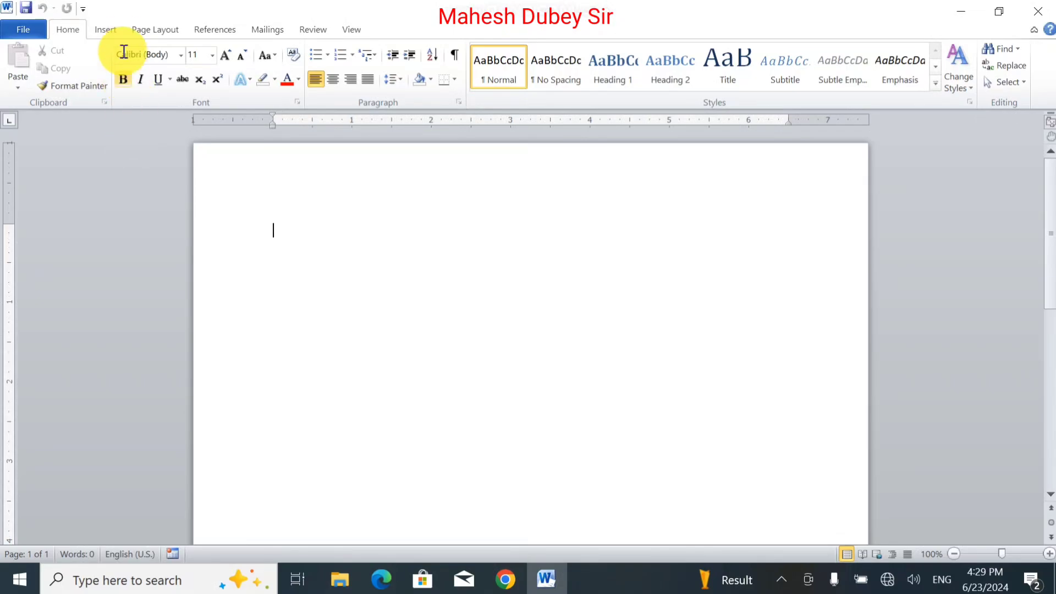
click(113, 30)
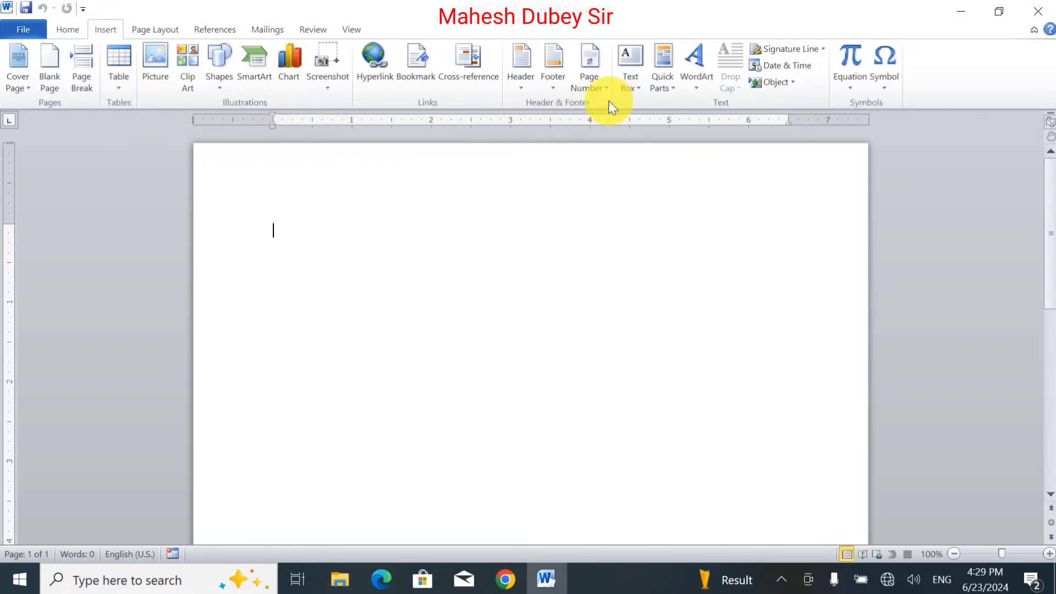
Draw a rectangle across the upper-left area of the page.
click(219, 74)
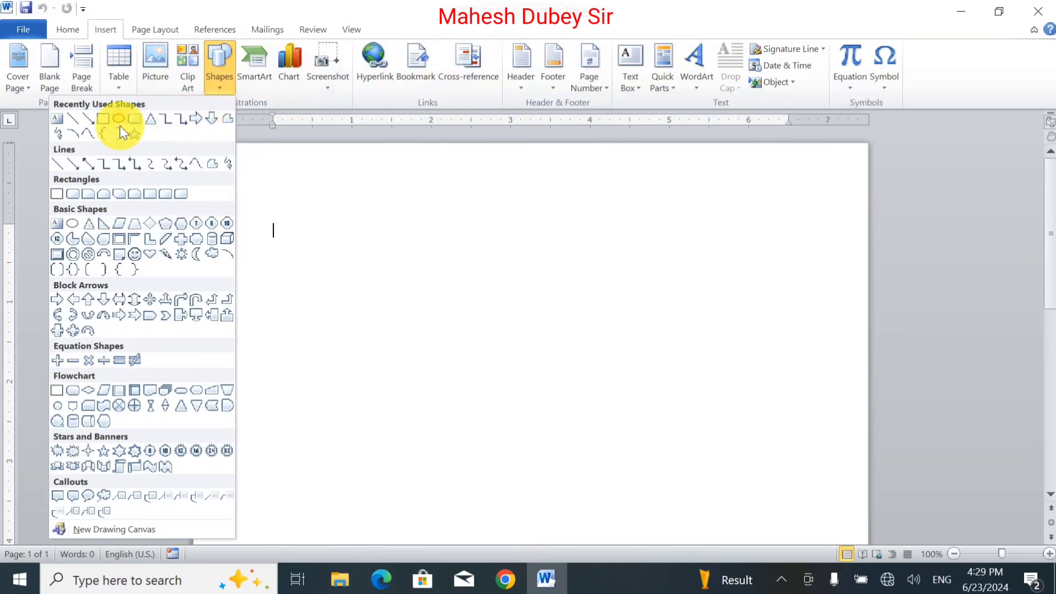
click(102, 119)
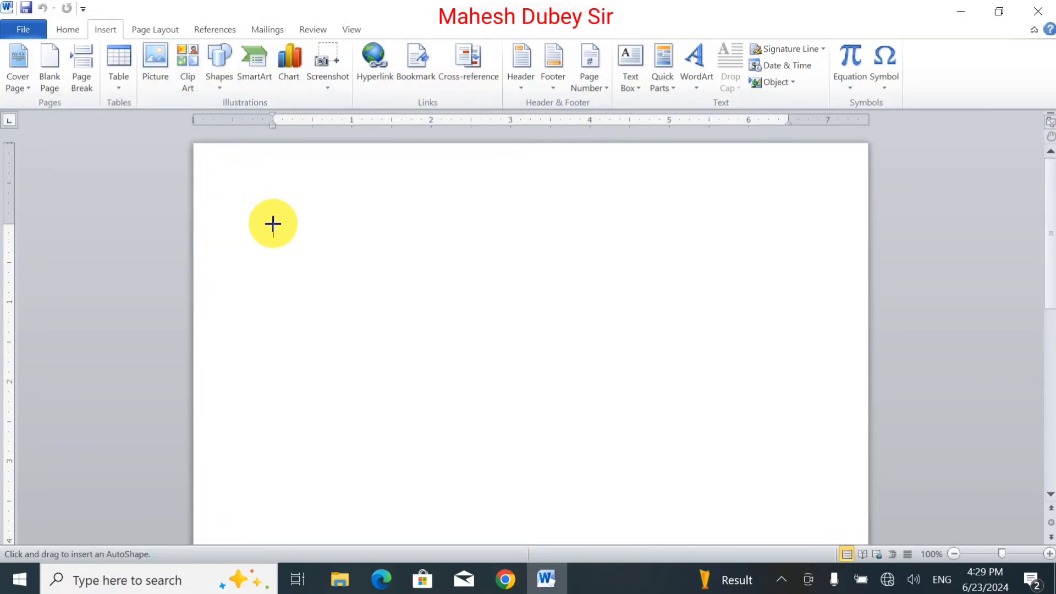
mouse_move(273, 223)
mouse_down()
mouse_move(339, 282)
mouse_move(488, 354)
mouse_move(589, 382)
mouse_move(616, 418)
mouse_move(599, 418)
mouse_move(613, 416)
mouse_up()
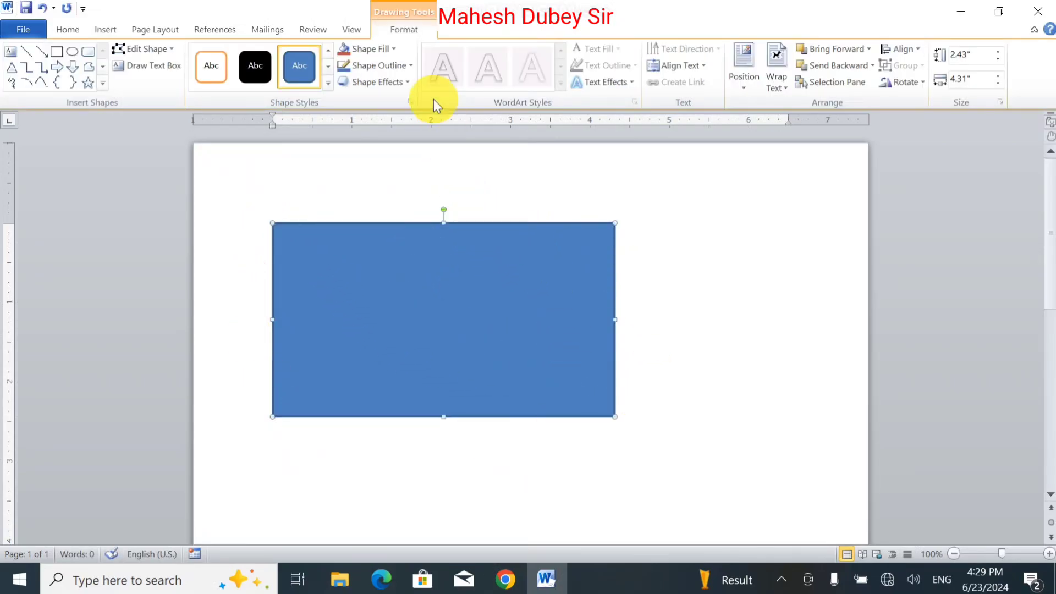
Give the rectangle no fill and a black outline.
click(390, 52)
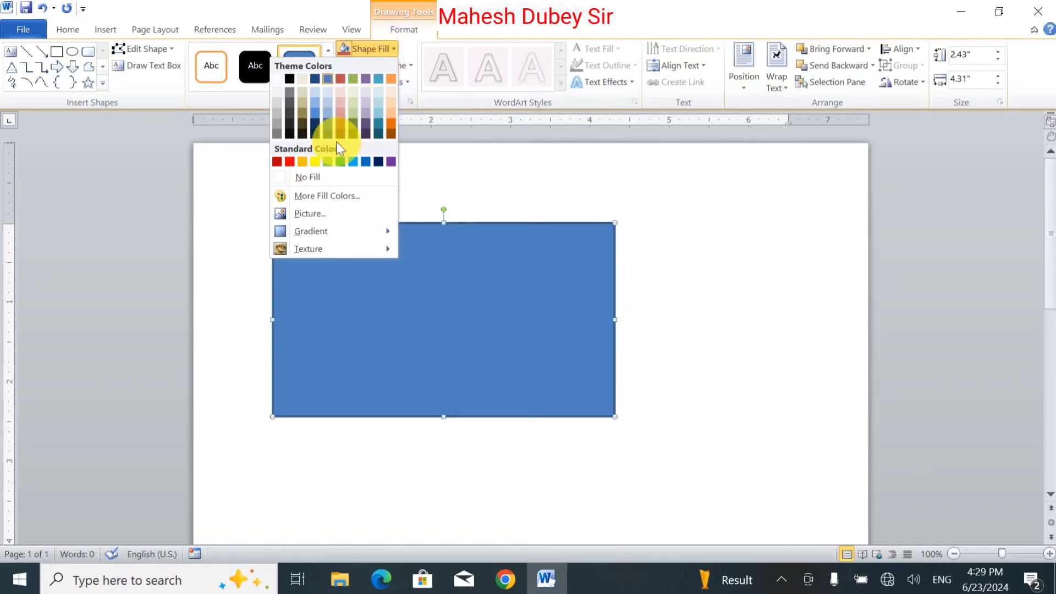
click(312, 178)
click(383, 66)
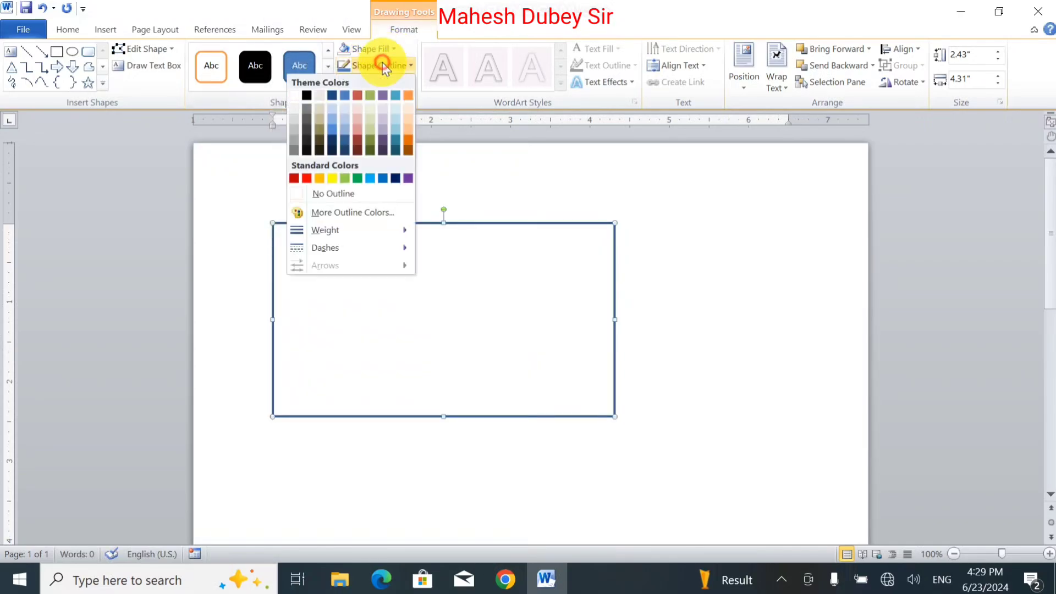
click(306, 95)
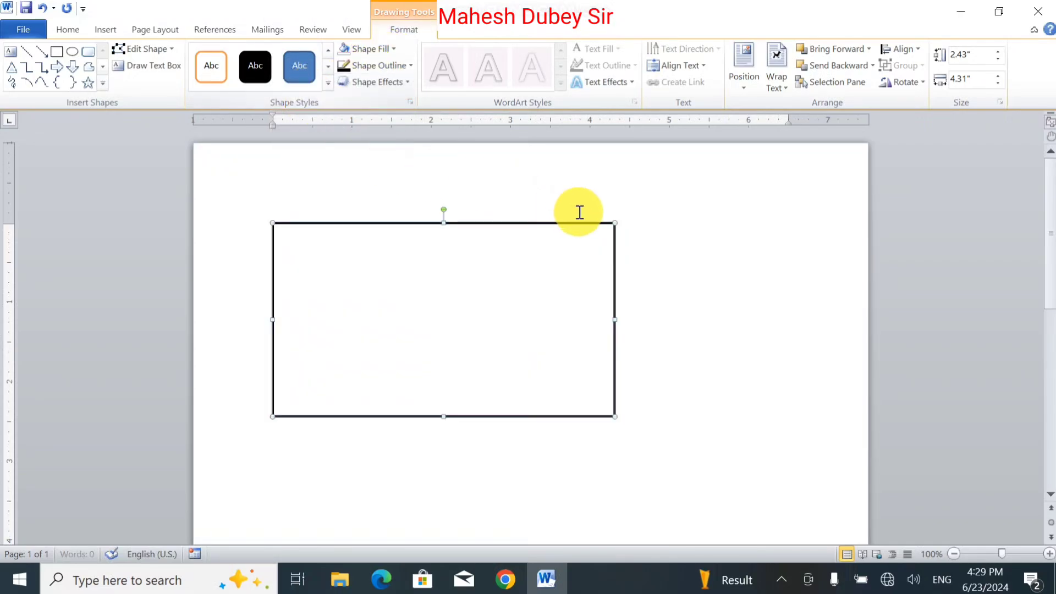
click(672, 267)
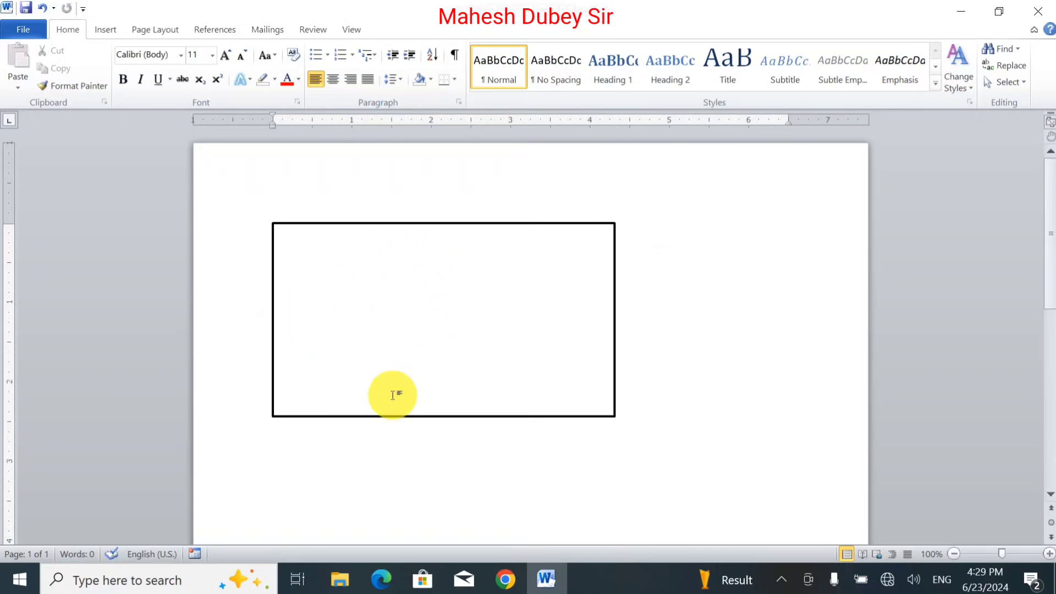
click(99, 32)
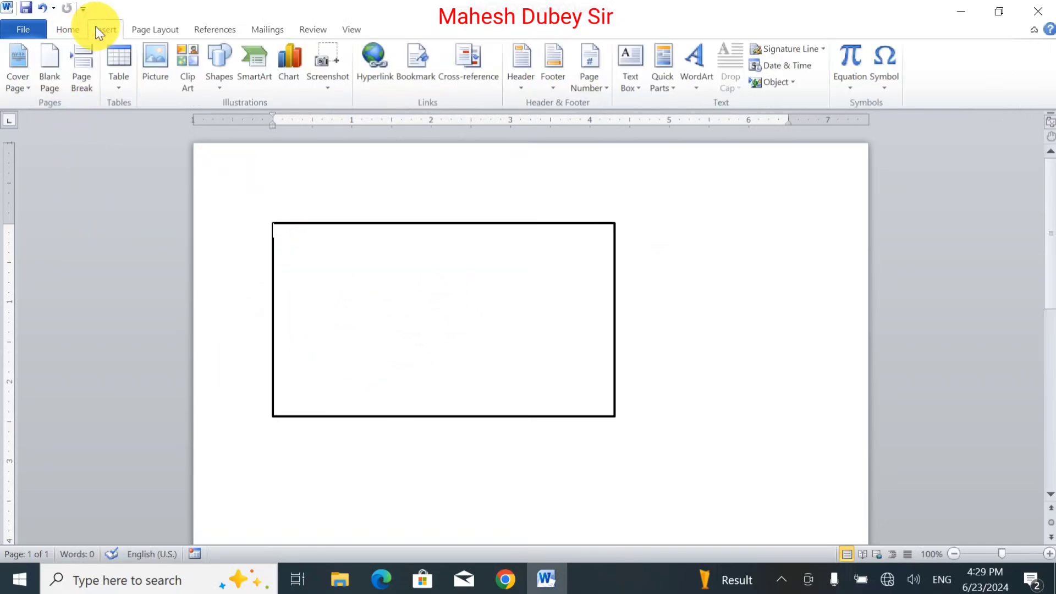
Insert a dark-red WordArt heading with the presenter's name and place it along the rectangle's top.
click(684, 77)
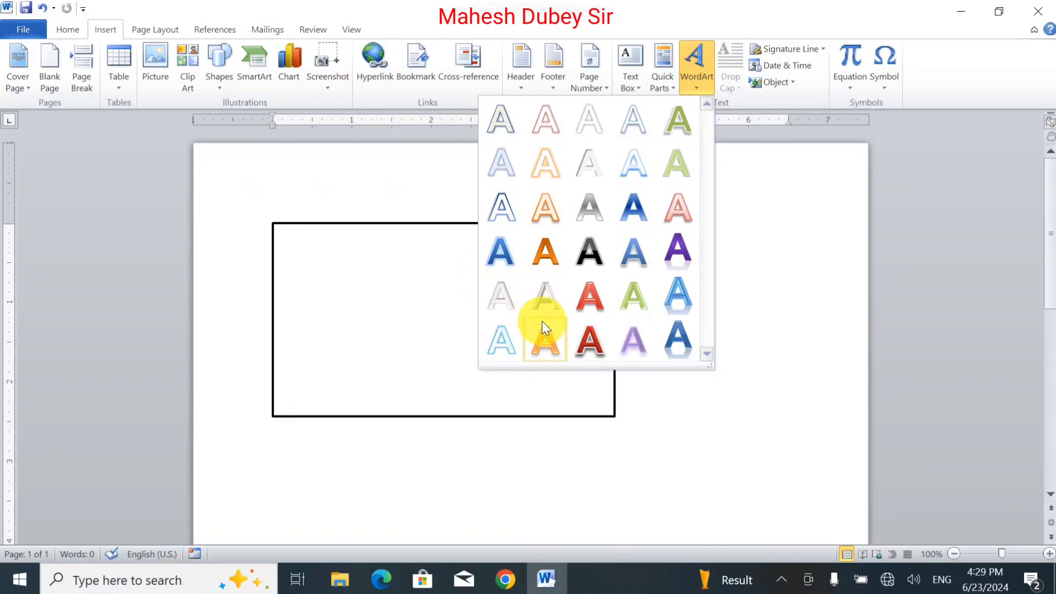
click(589, 336)
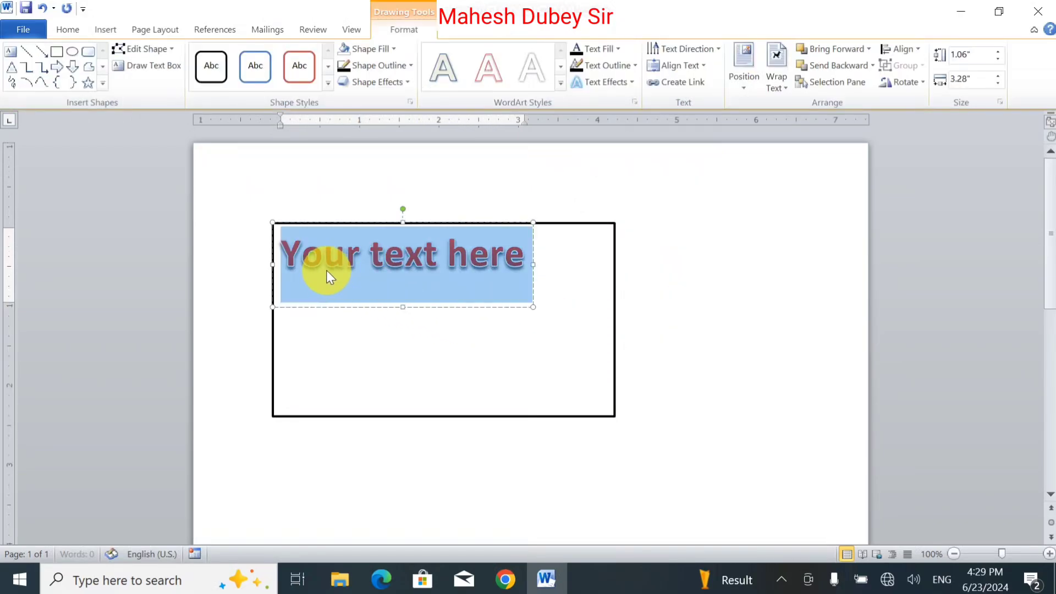
text(Mahesh)
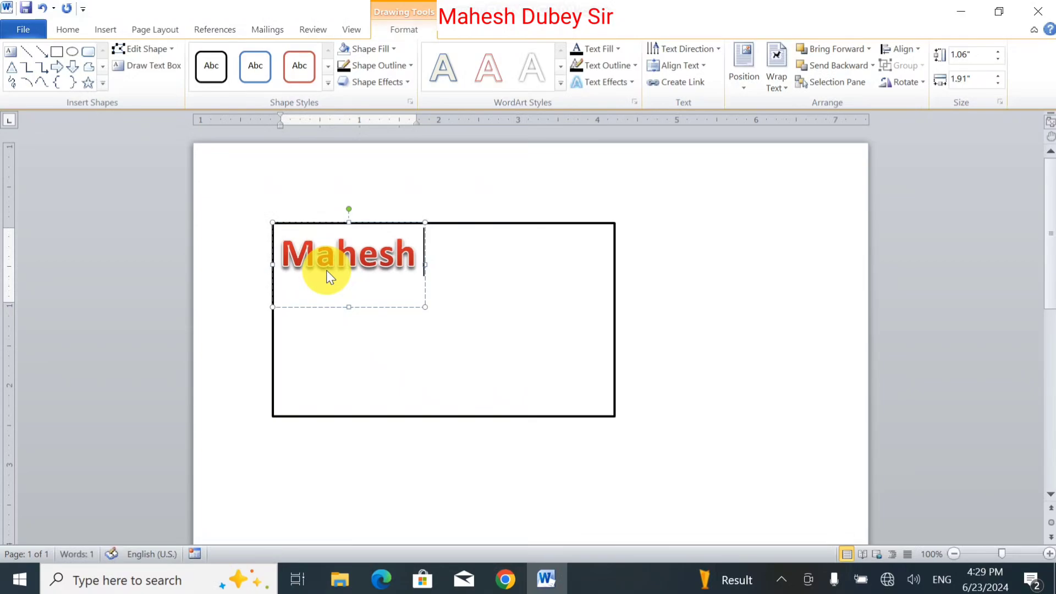
text( D)
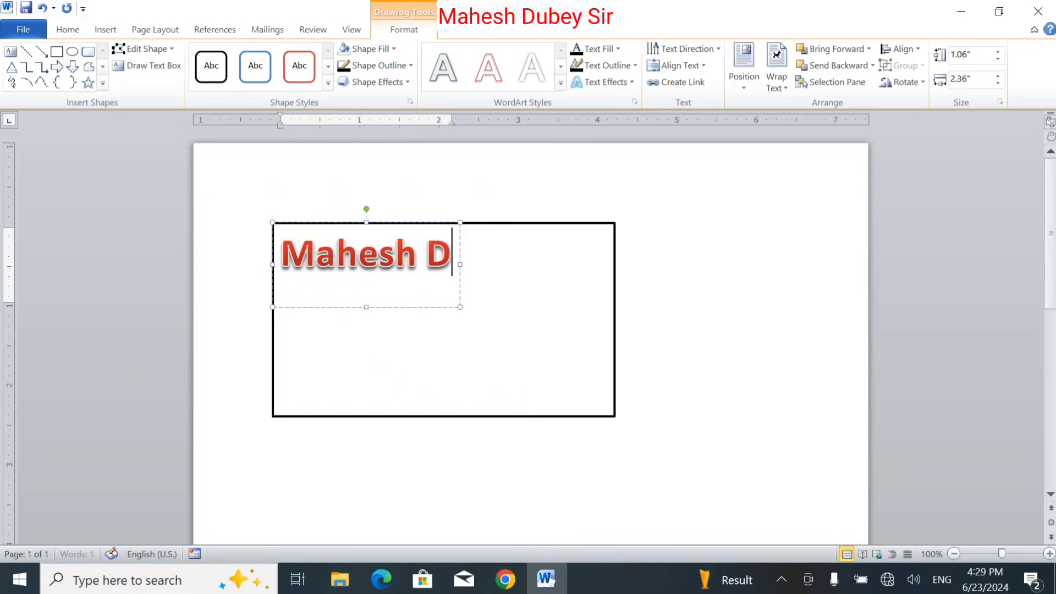
text(ubey Sir)
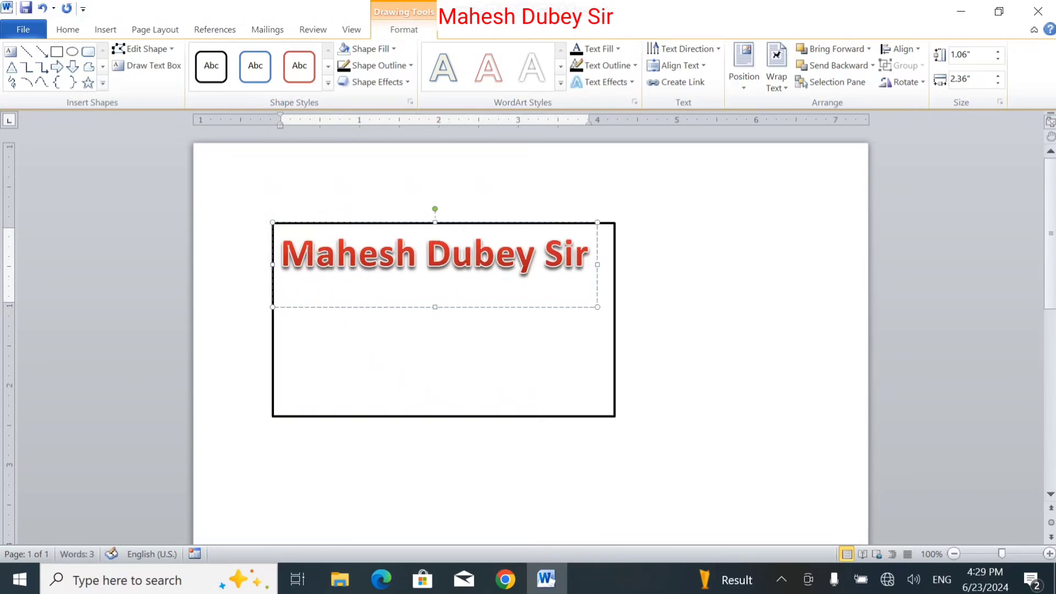
click(434, 305)
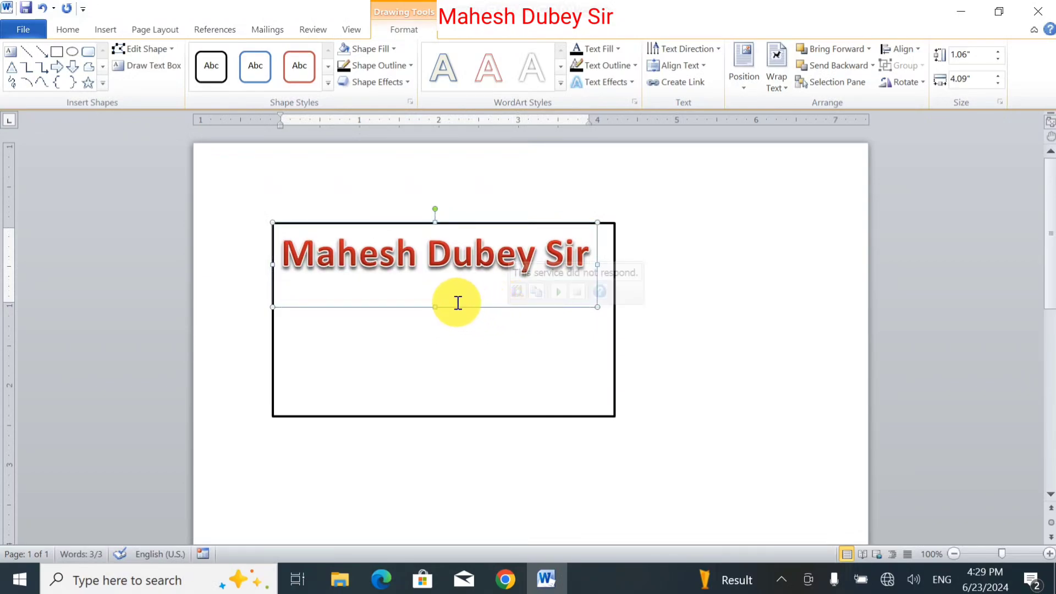
drag(420, 306, 429, 308)
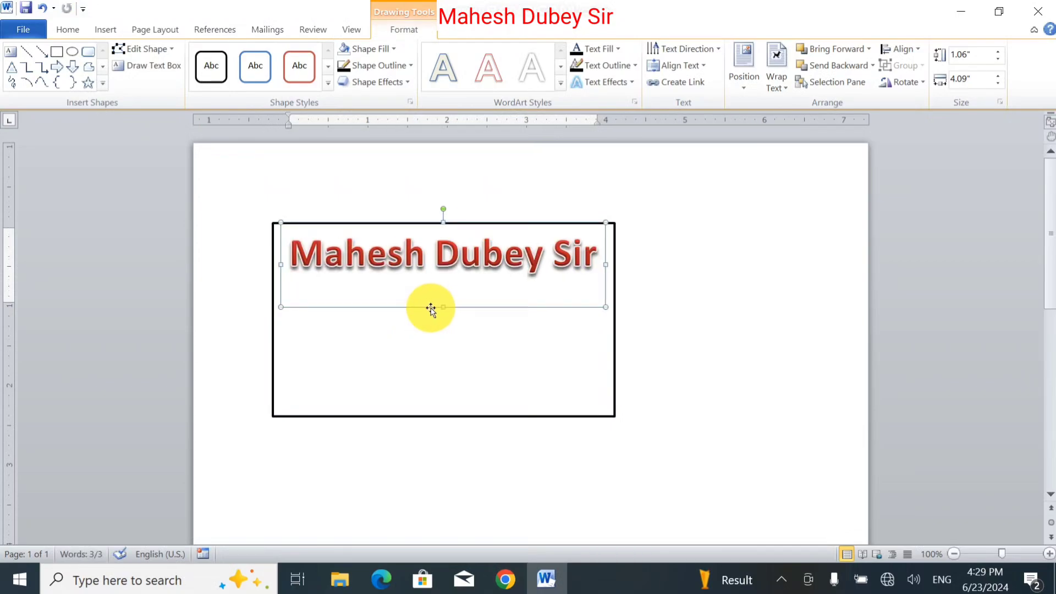
drag(430, 306, 431, 297)
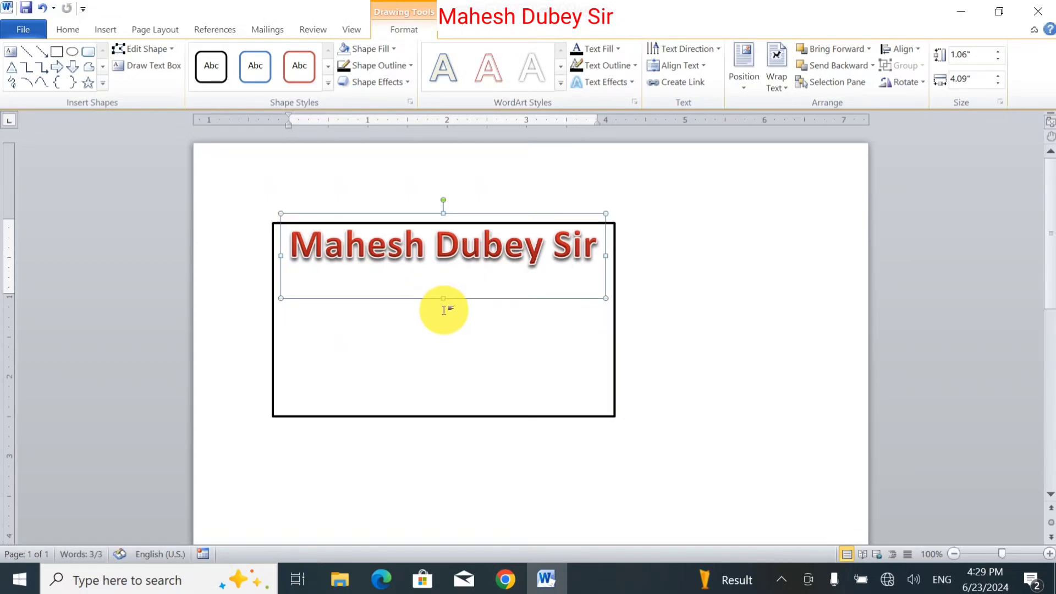
click(776, 264)
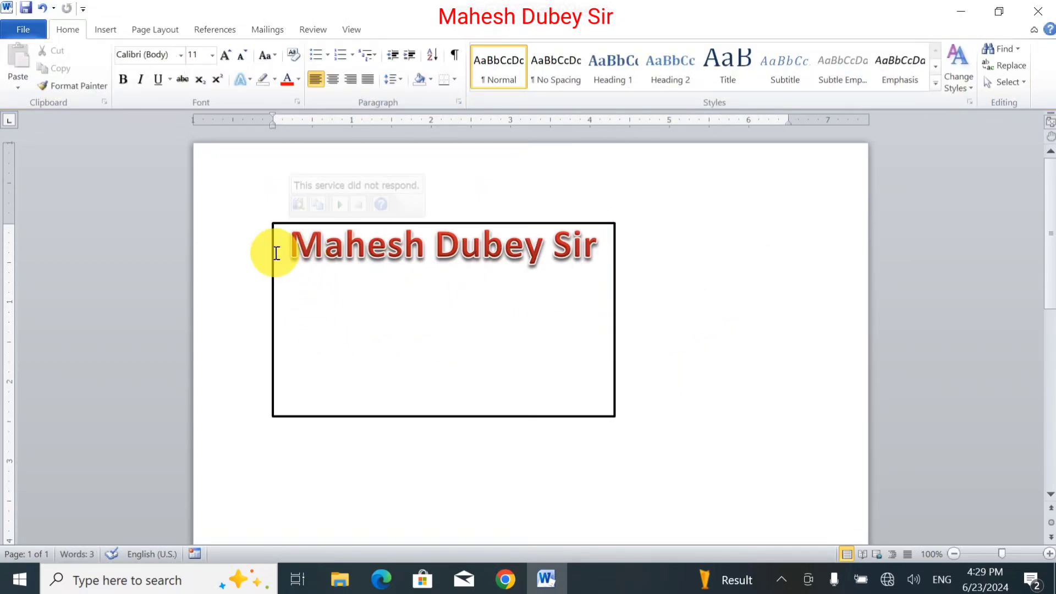
Replace the last two words of the WordArt heading with 'Online Advartiging'.
click(104, 30)
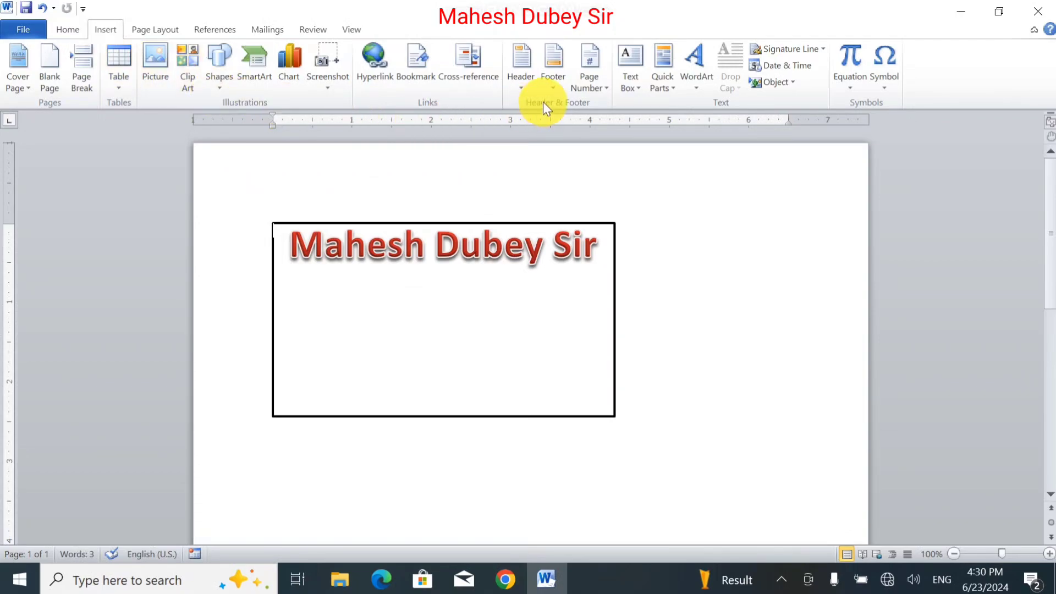
click(642, 88)
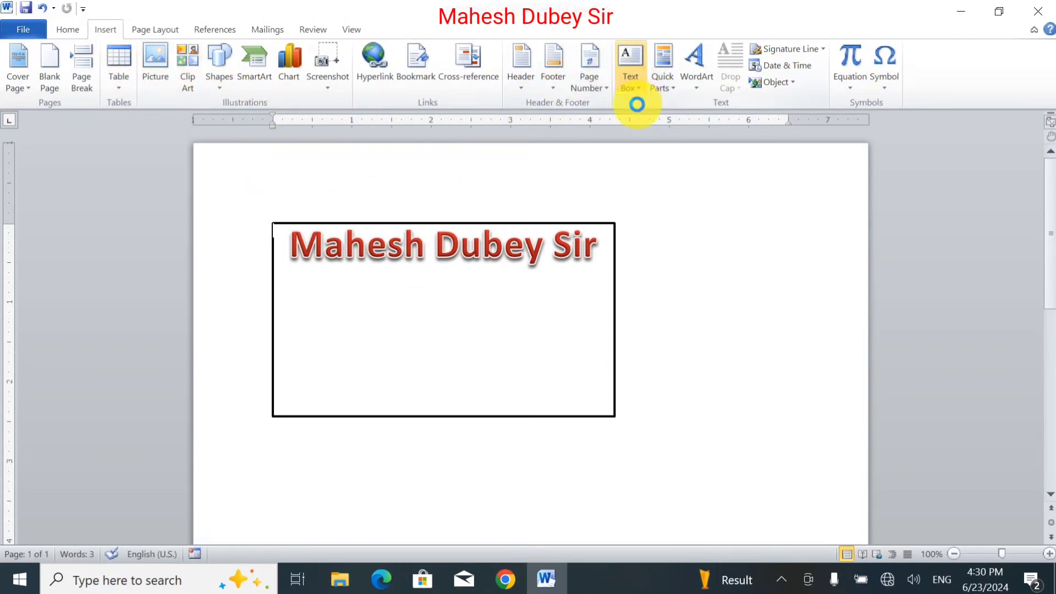
click(779, 237)
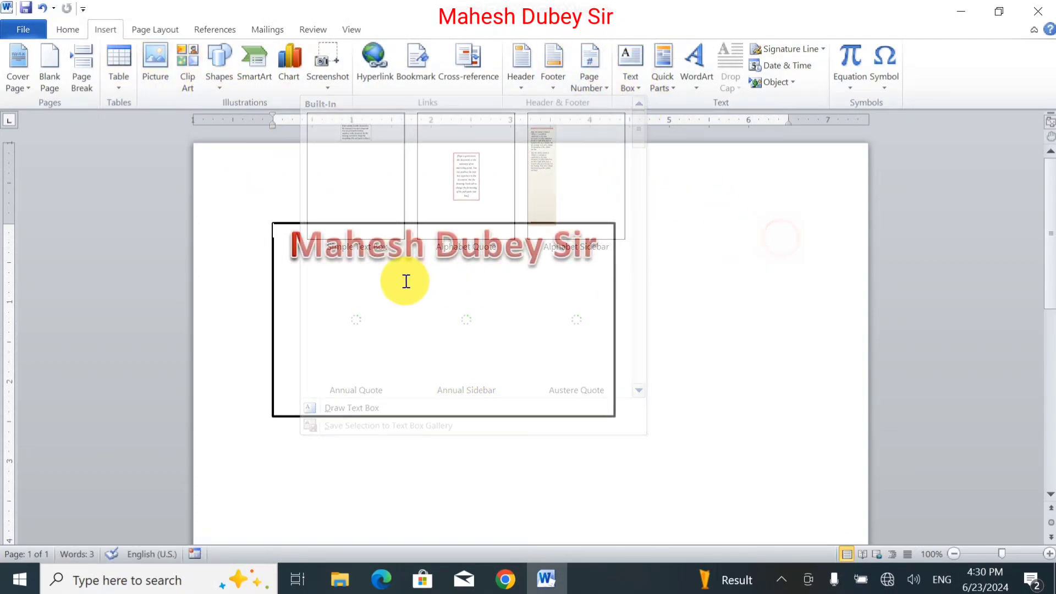
click(432, 244)
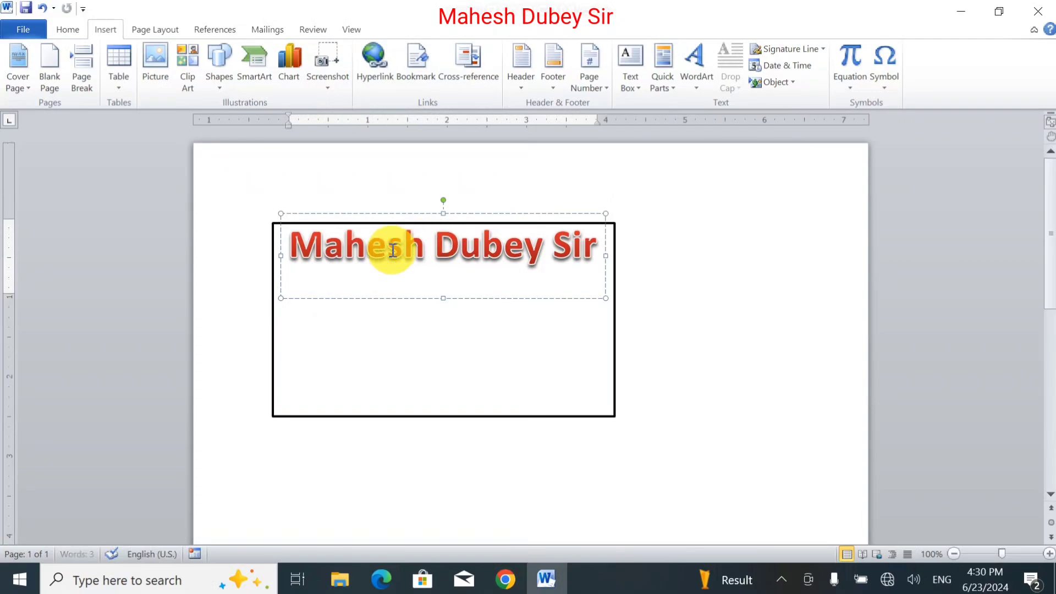
drag(437, 244, 598, 250)
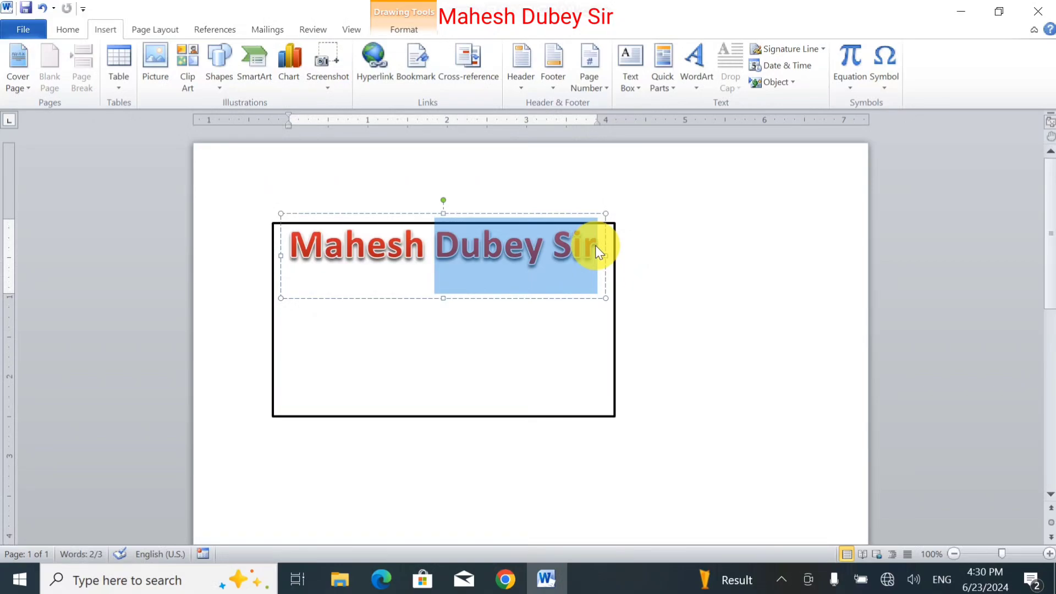
text(on)
key(BackSpace)
key(BackSpace)
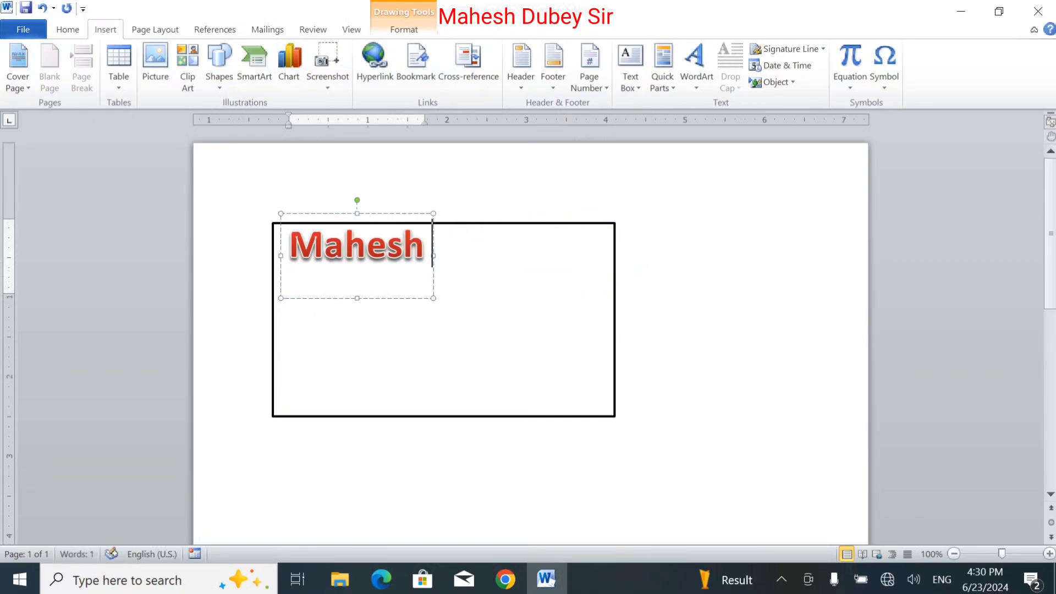
text(Onl)
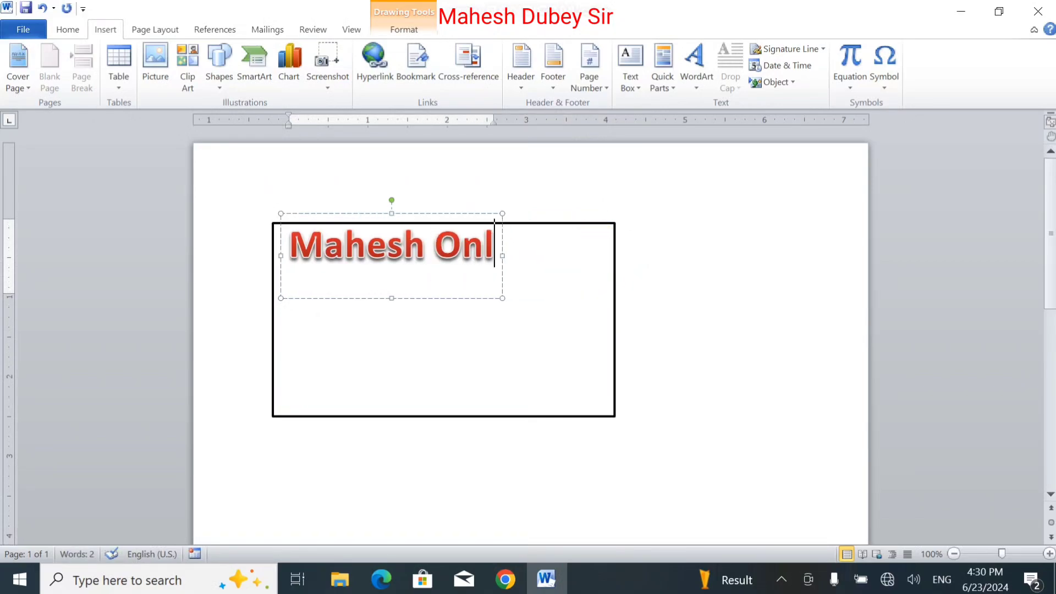
text(ine)
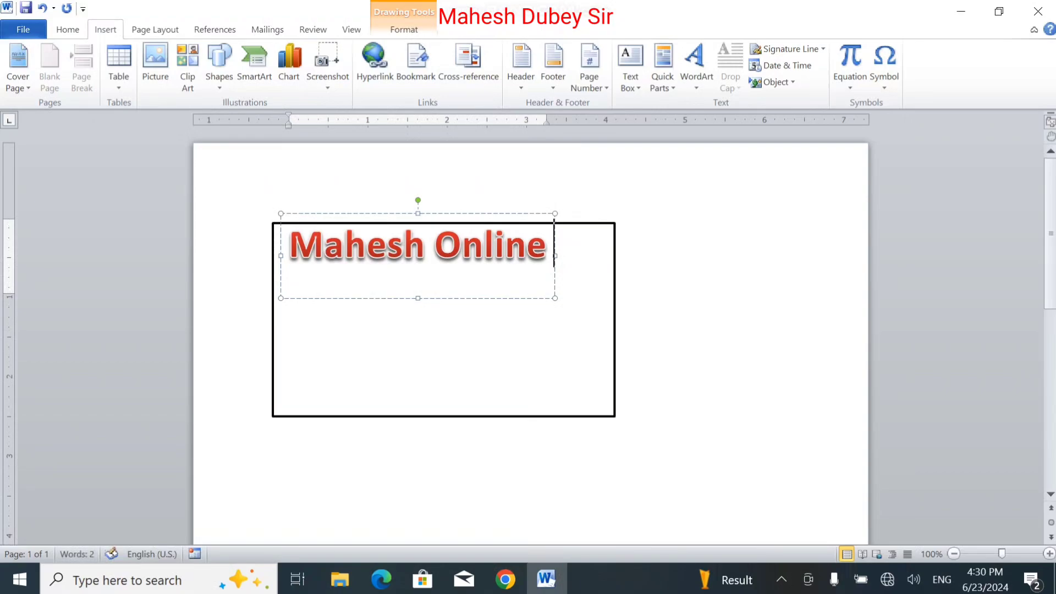
text( Advar)
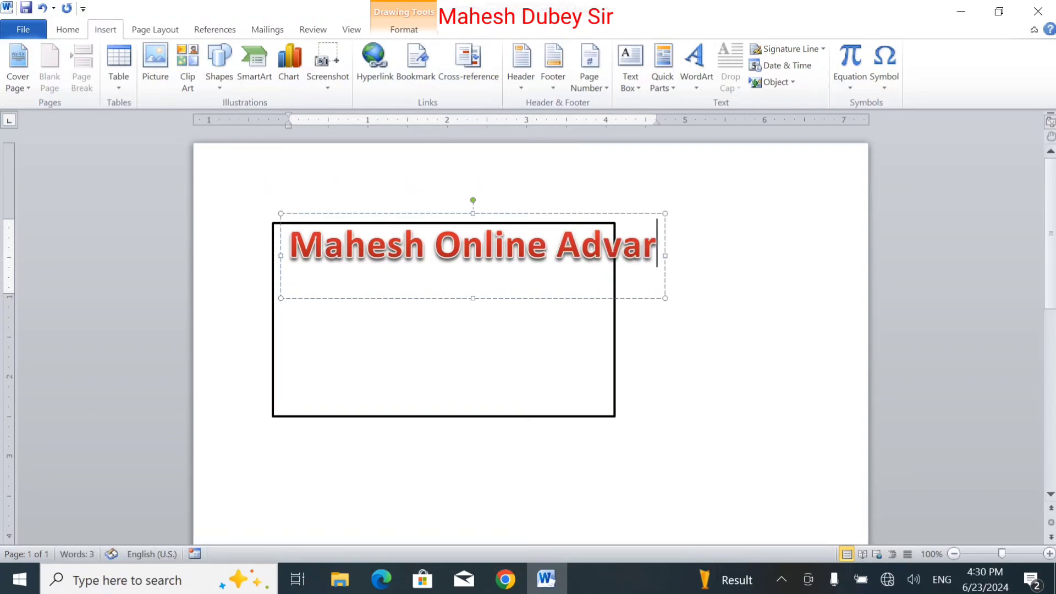
text(tig)
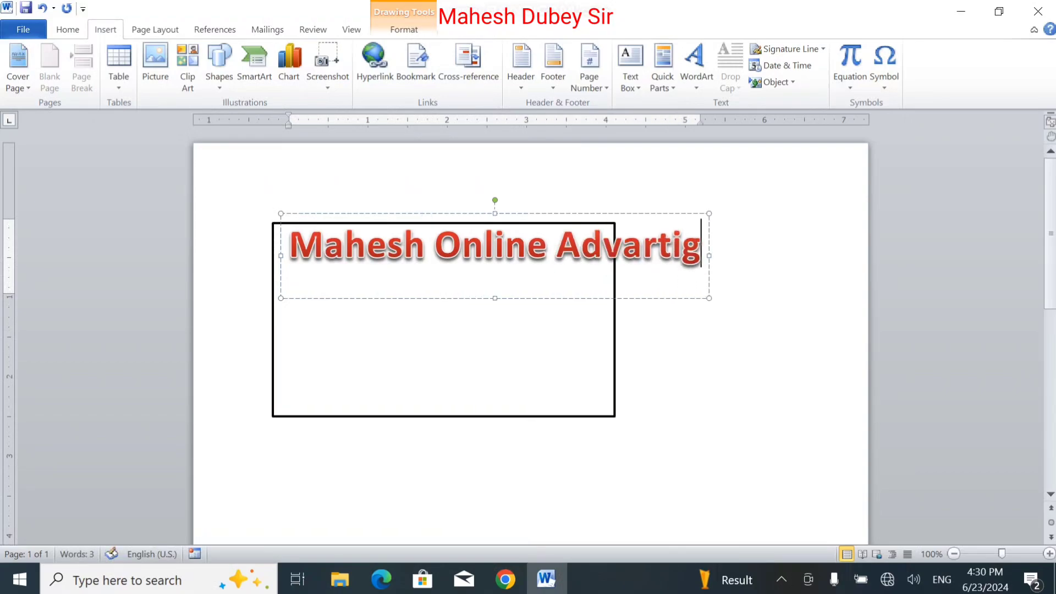
text(ing)
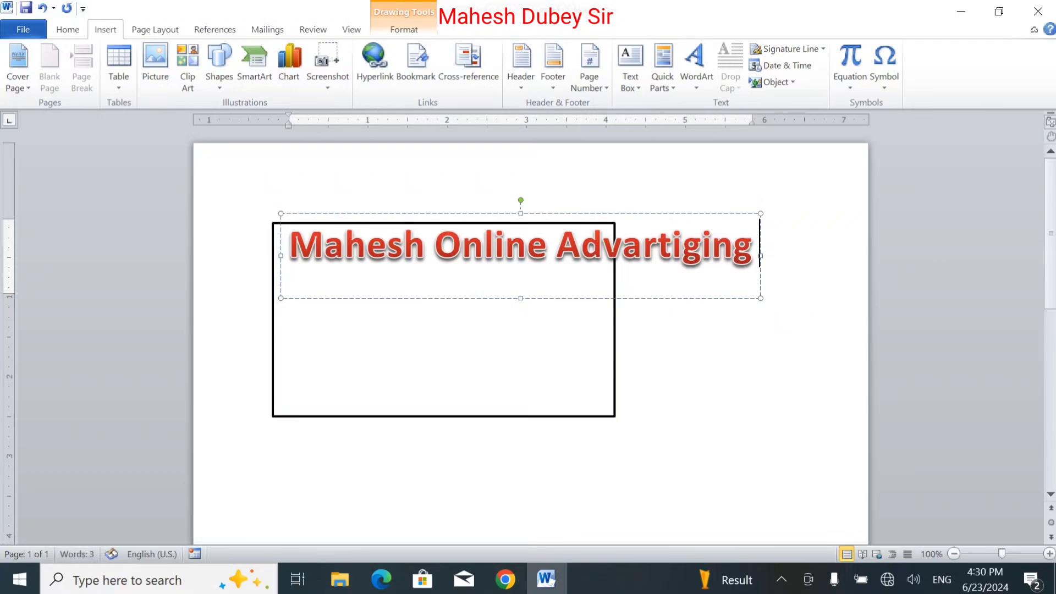
right_click(649, 246)
click(745, 297)
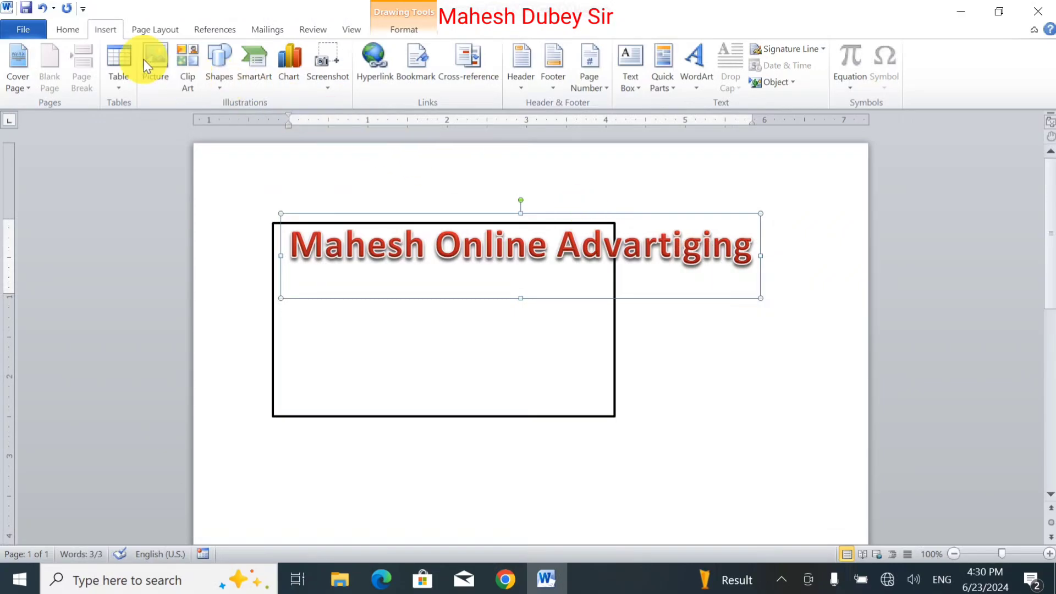
Set the WordArt title's font size to 25 so it fits the rectangle.
click(66, 33)
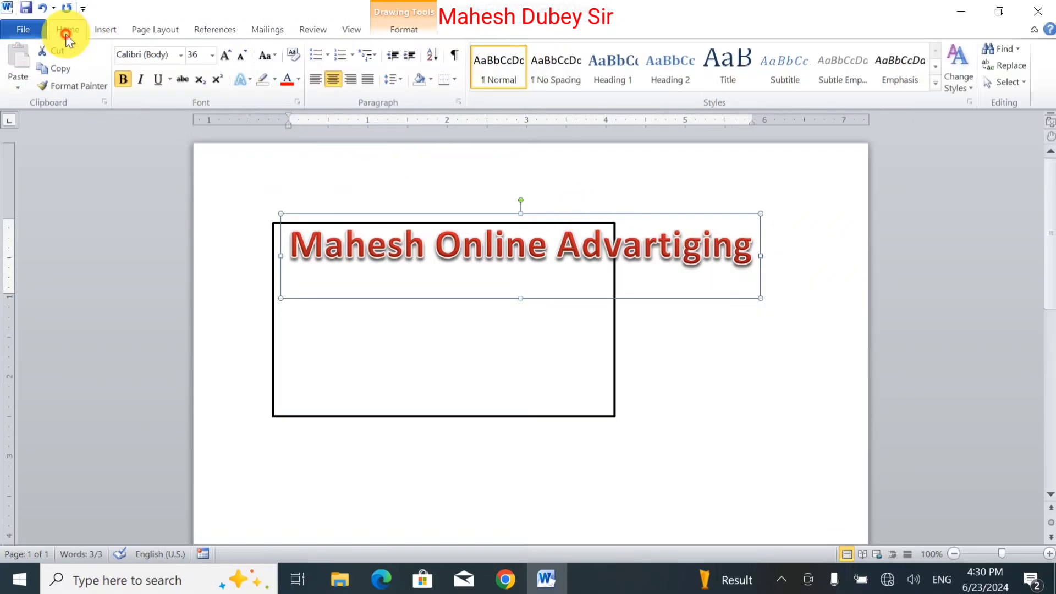
click(238, 60)
click(238, 60)
click(239, 59)
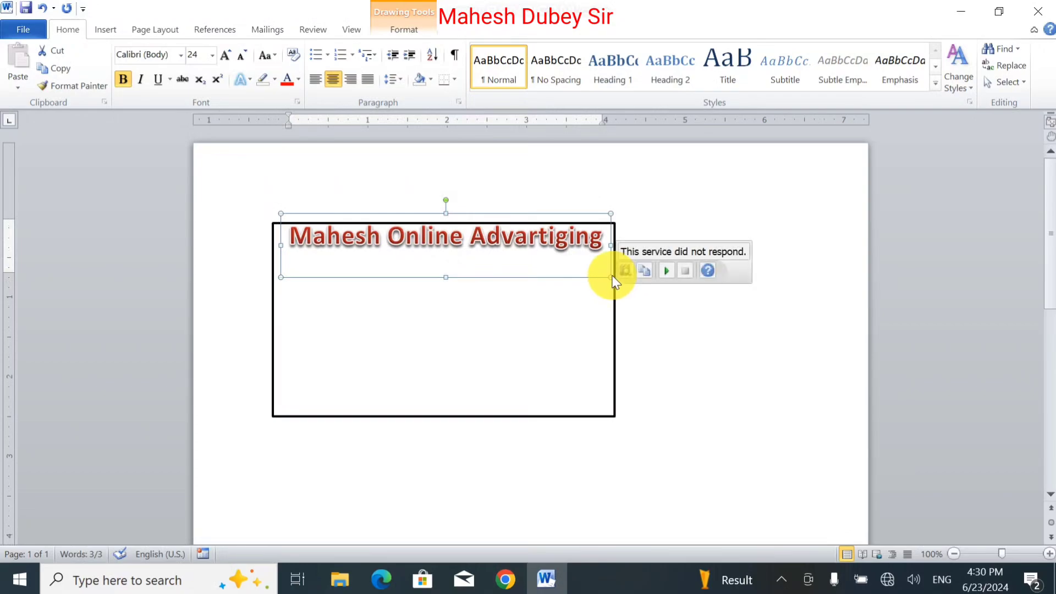
click(244, 57)
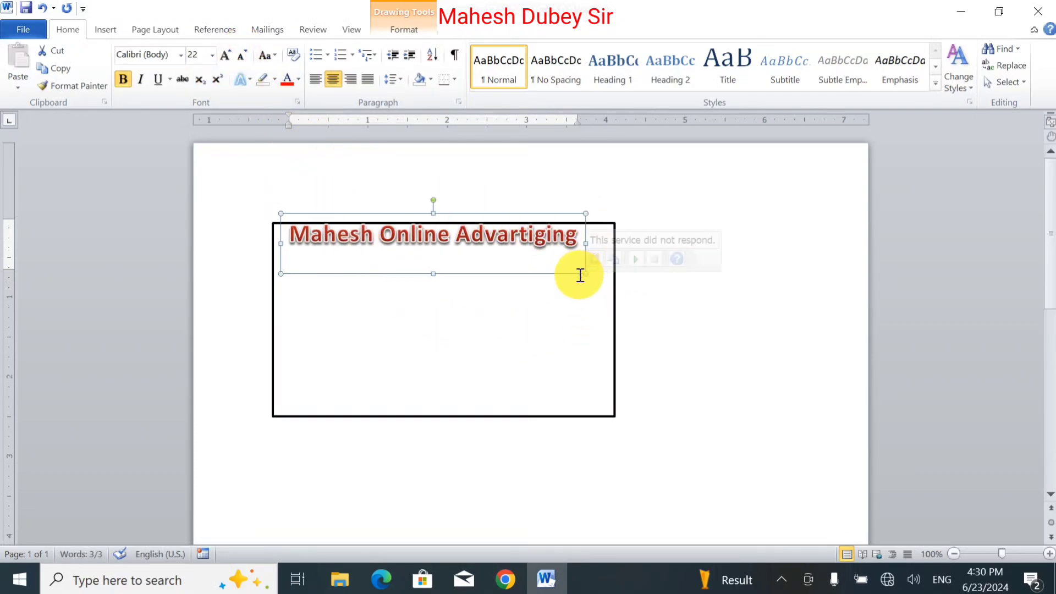
click(224, 58)
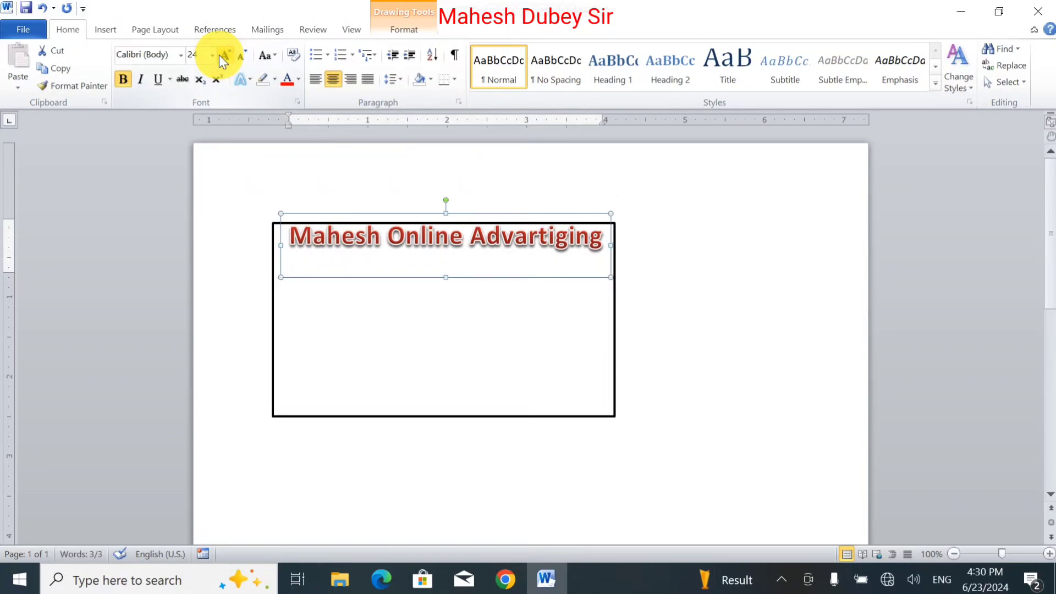
click(220, 58)
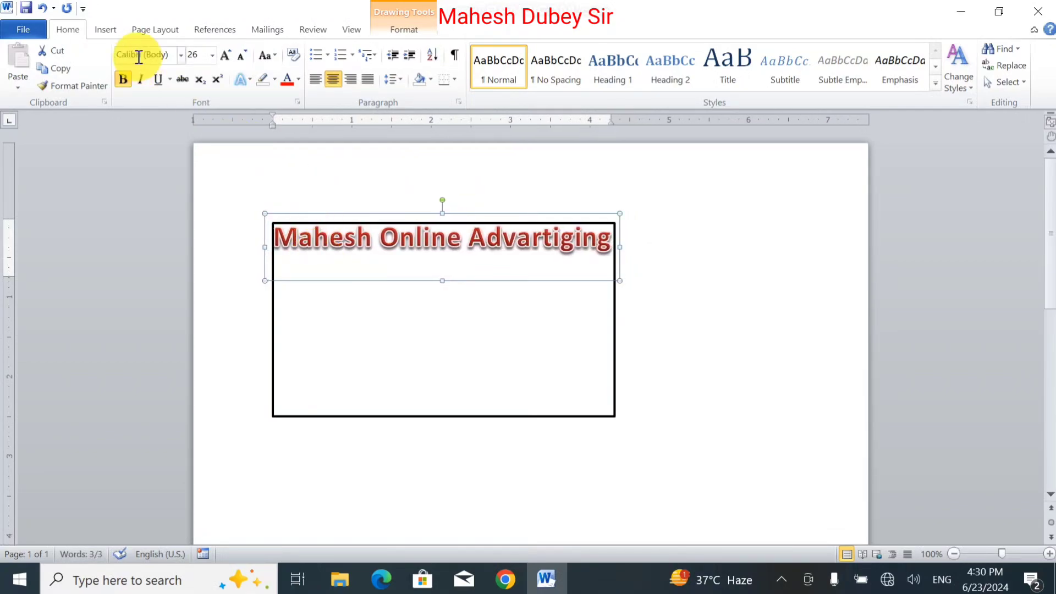
click(198, 55)
text(25)
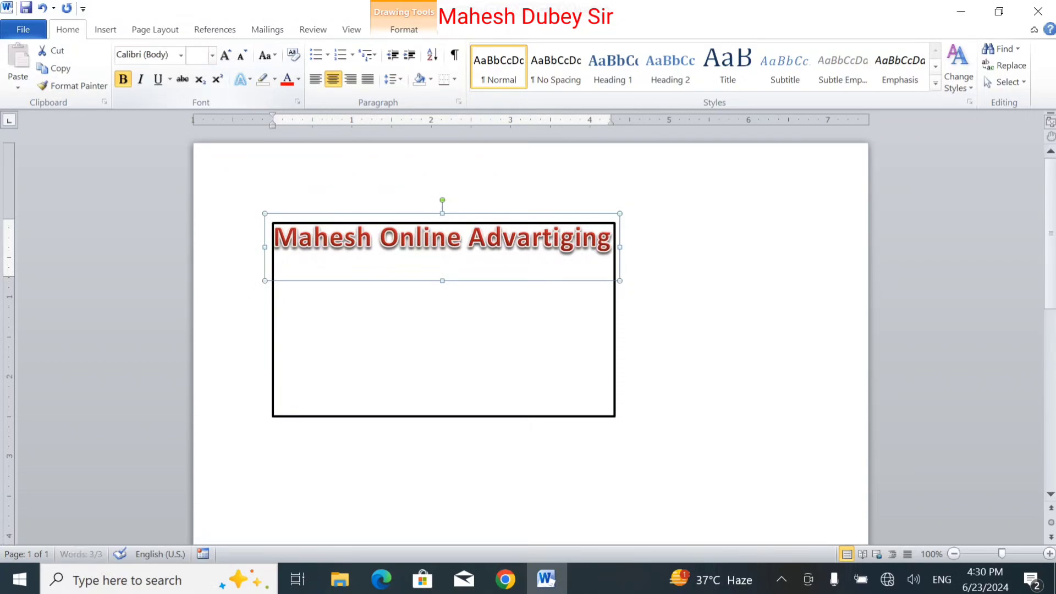
key(Return)
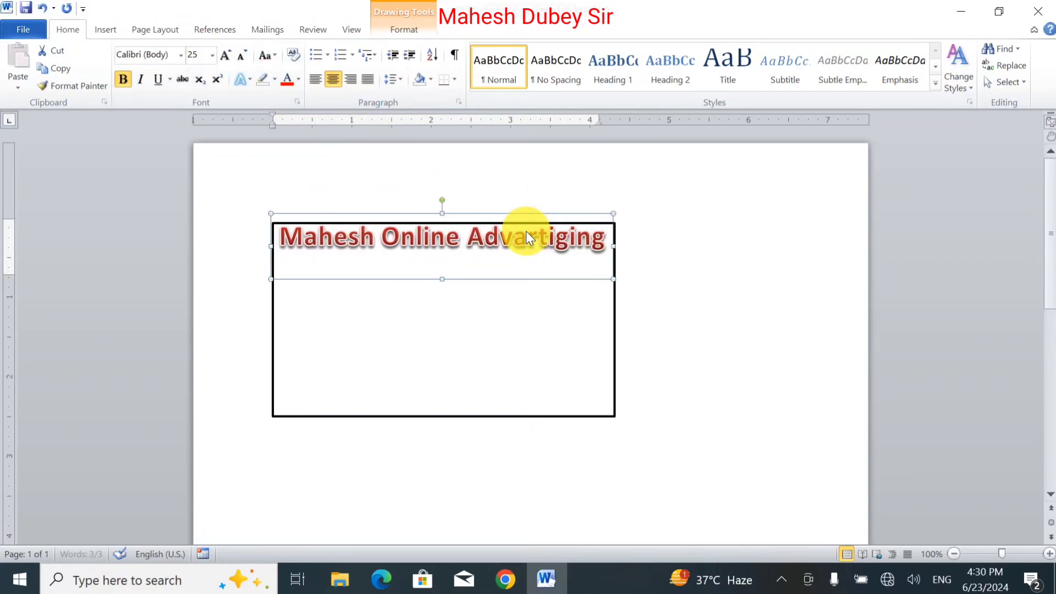
Draw a small oval, about 0.4" by 0.49", inside the rectangle below the title's left end.
click(478, 327)
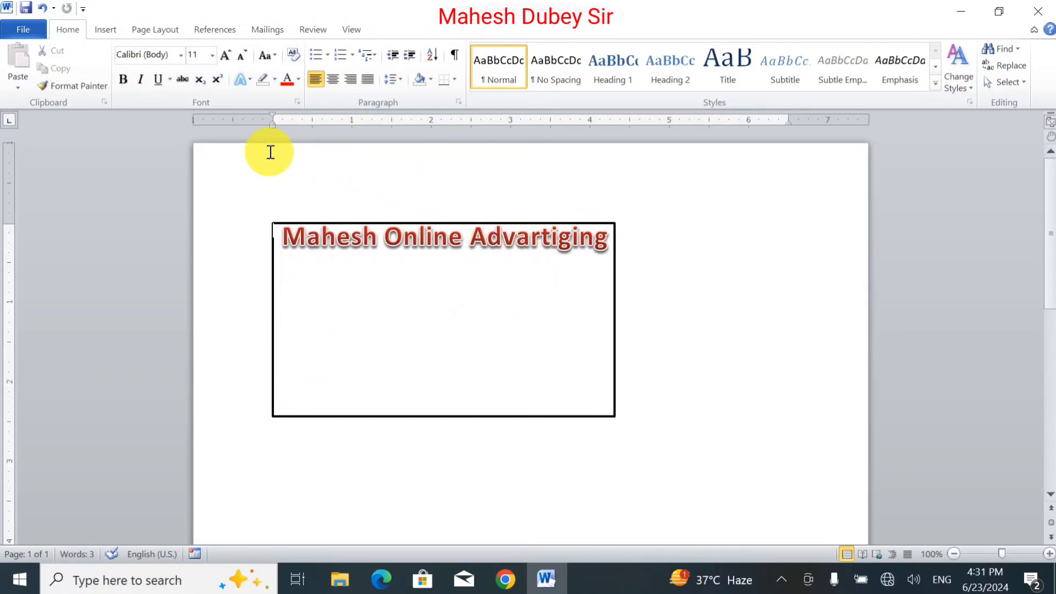
click(103, 29)
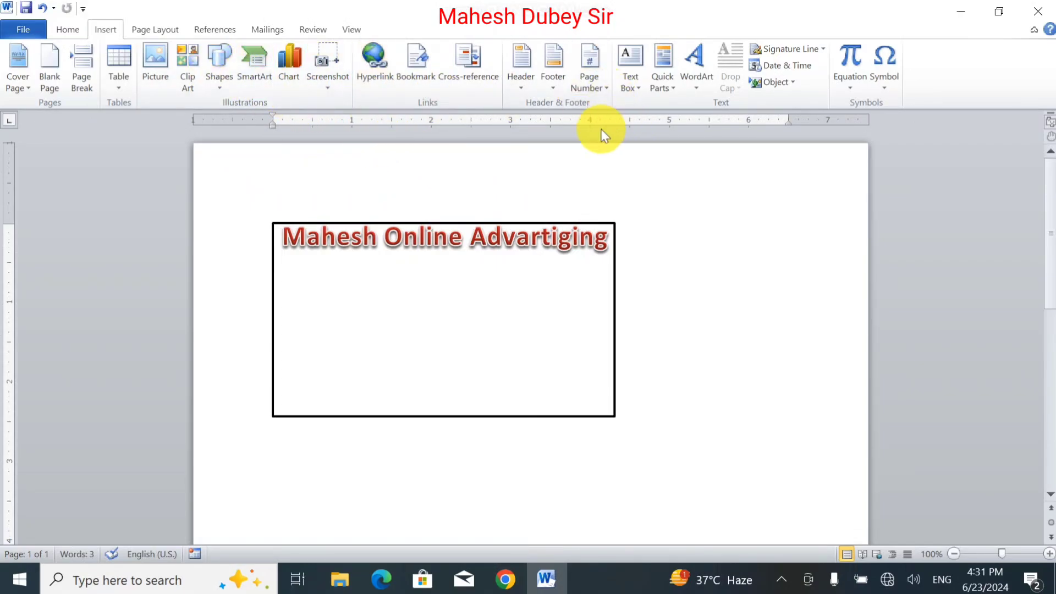
click(223, 85)
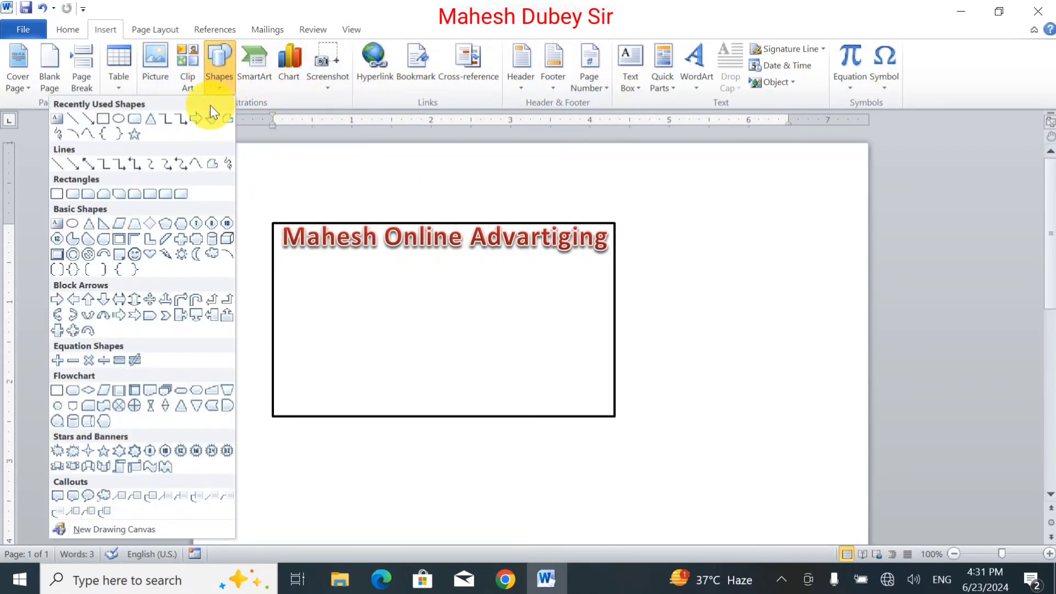
click(121, 124)
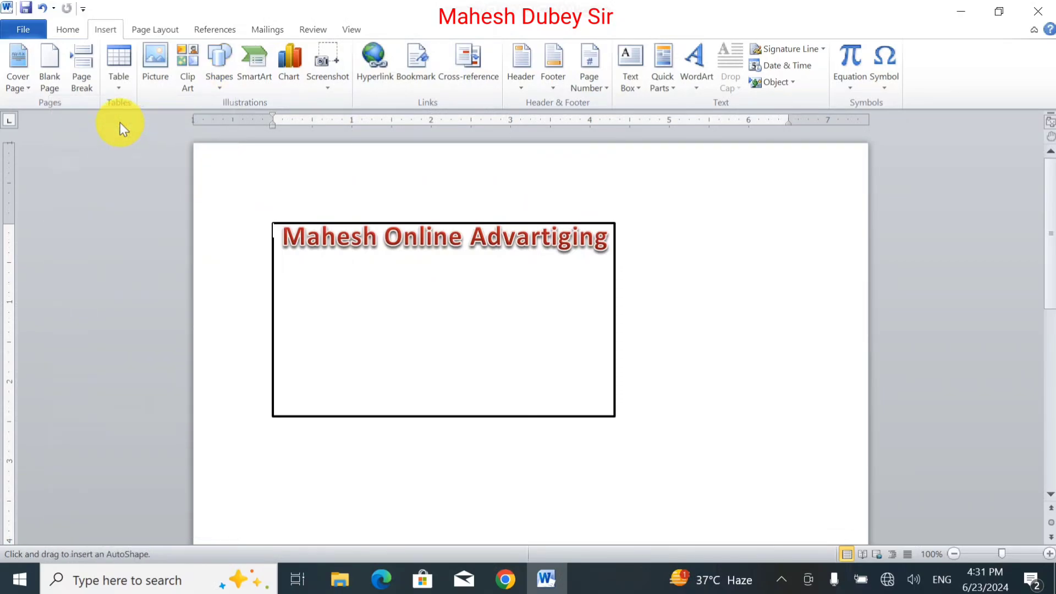
click(227, 81)
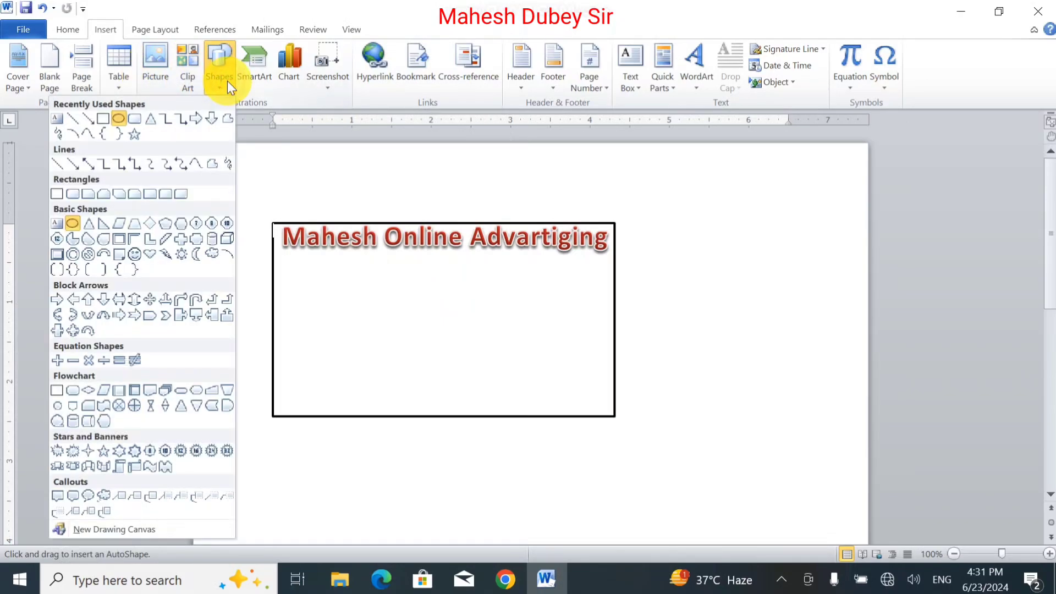
click(119, 118)
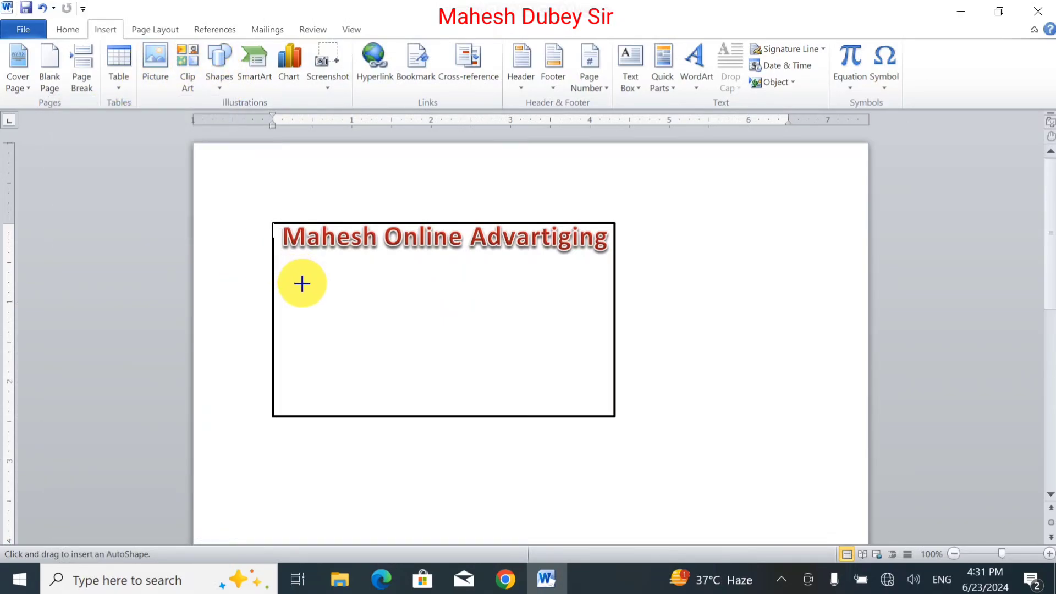
drag(301, 284, 342, 315)
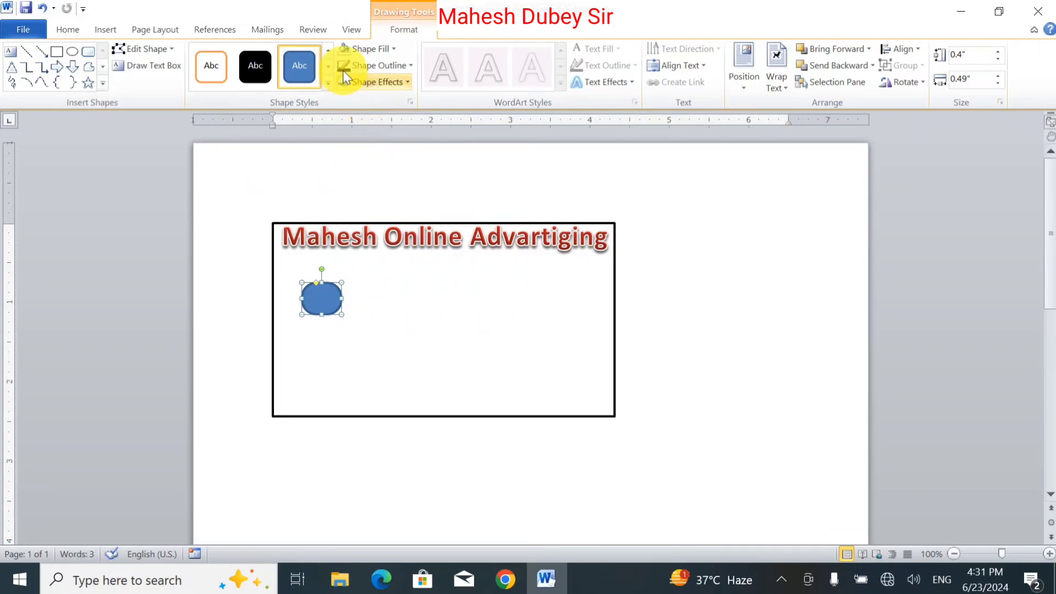
Give the small oval a solid red fill with no outline.
click(382, 52)
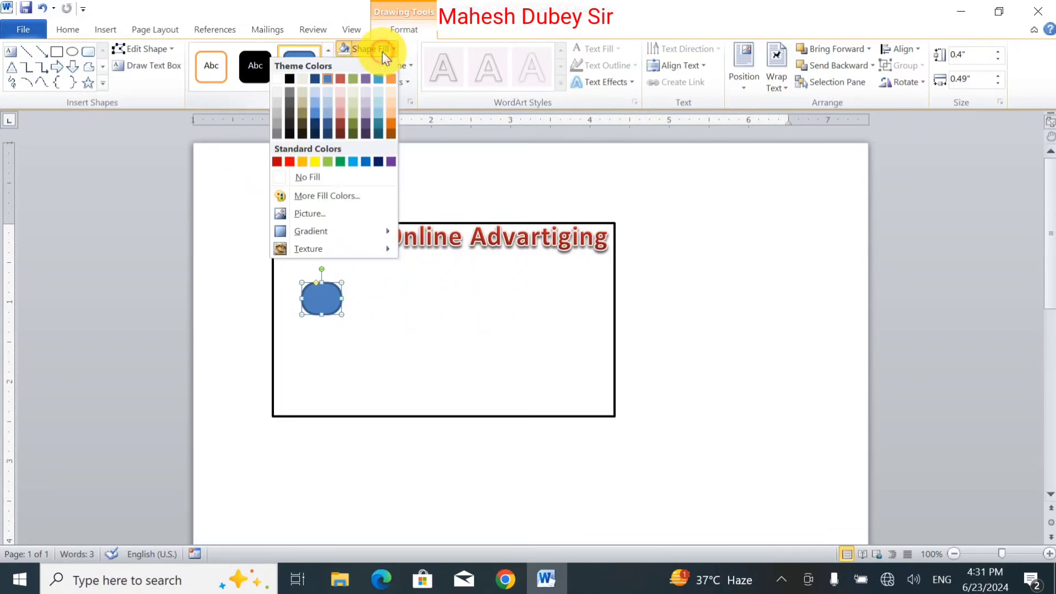
click(276, 79)
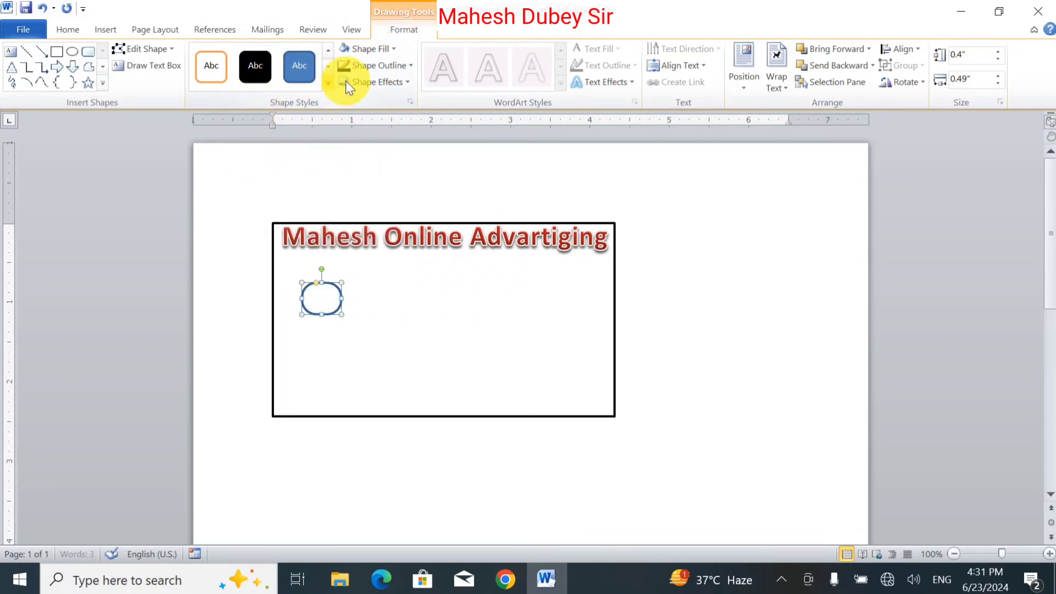
click(369, 65)
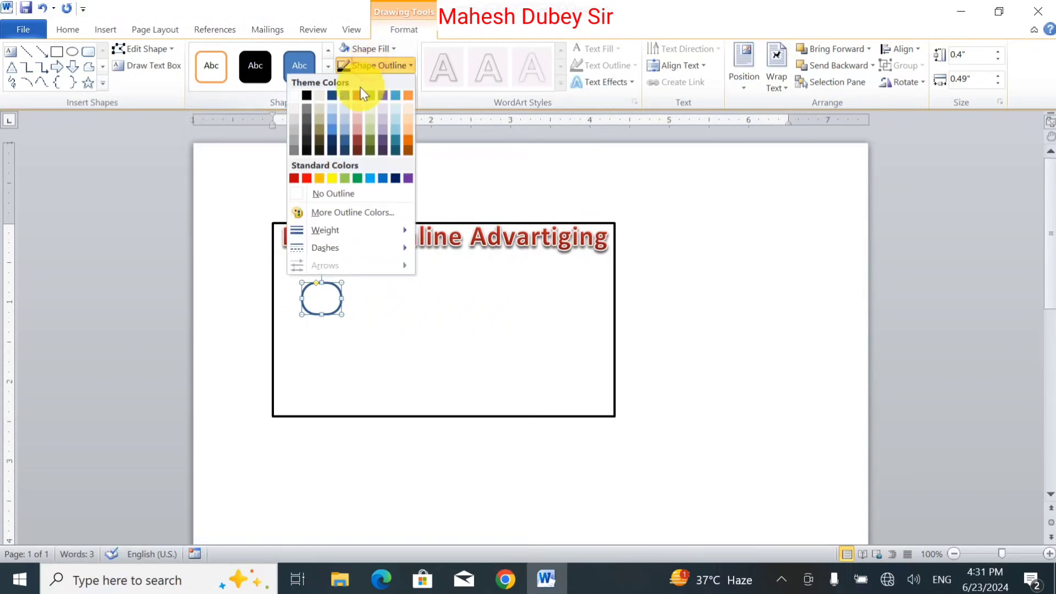
click(313, 193)
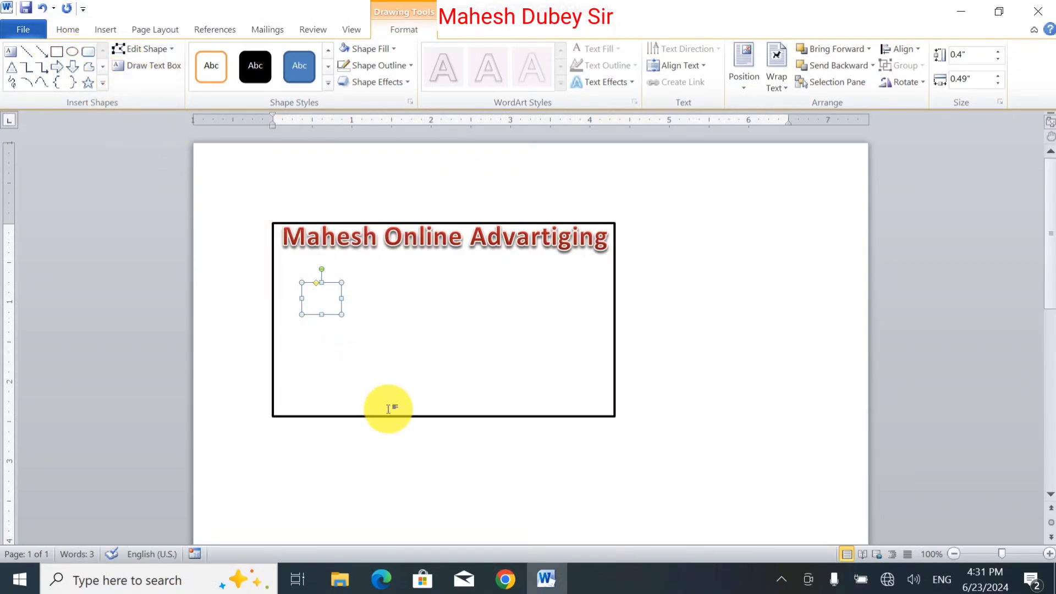
click(386, 48)
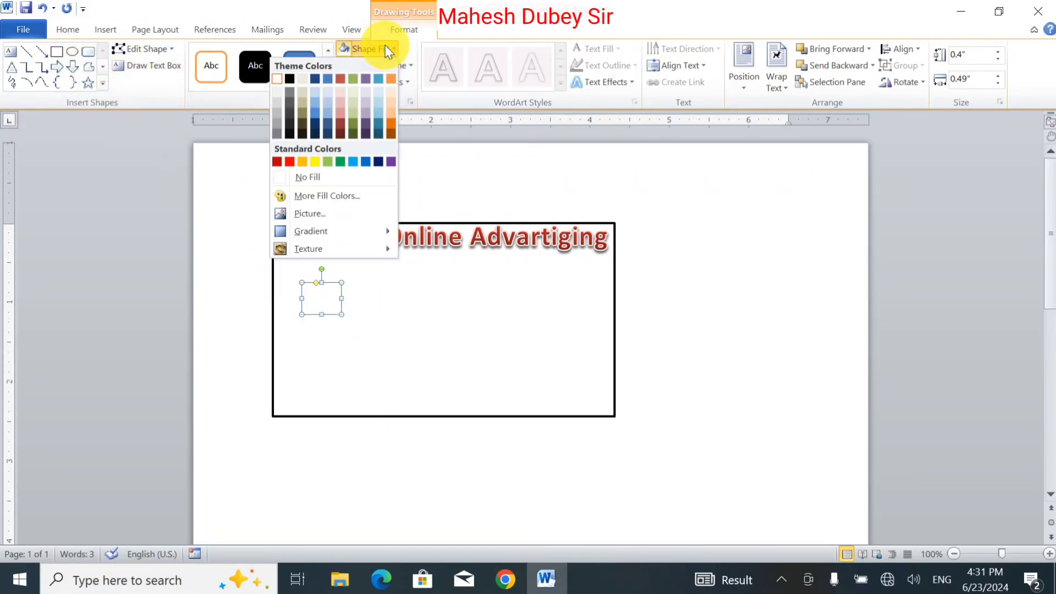
click(288, 163)
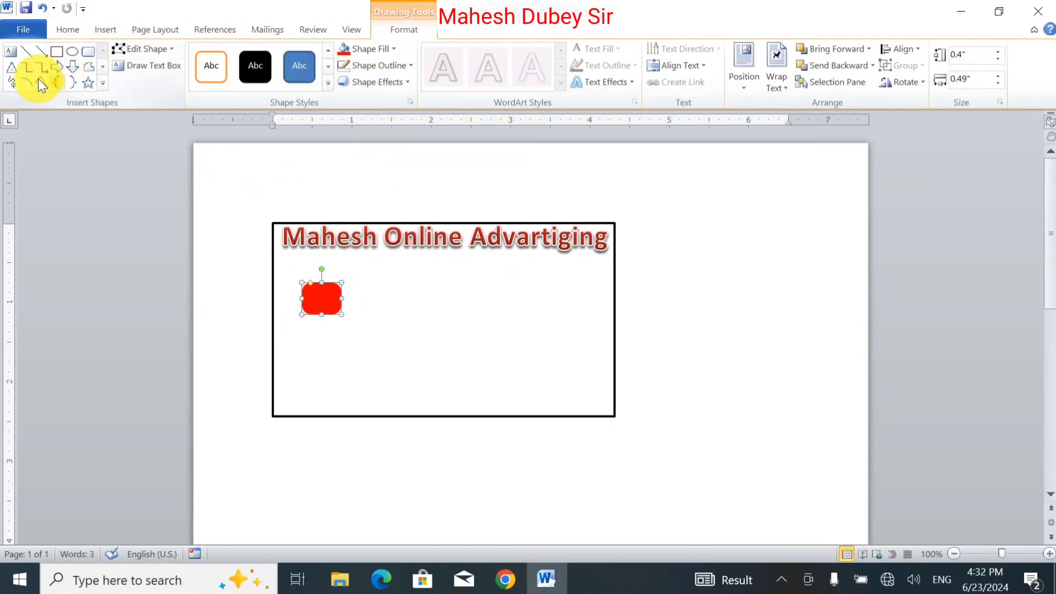
Draw a small triangle and move it into the middle of the red oval.
click(11, 66)
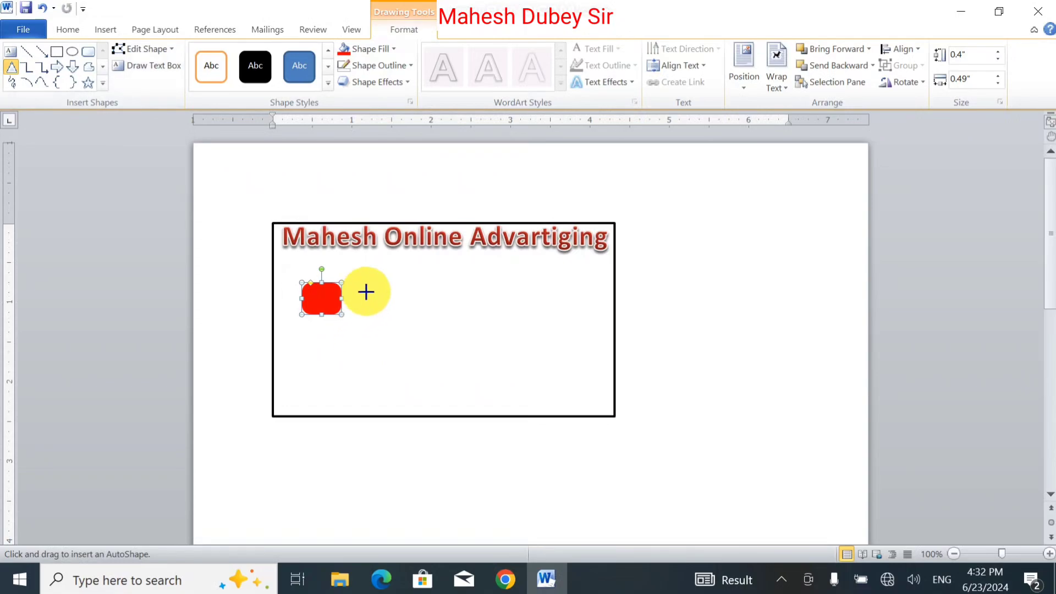
mouse_move(367, 291)
mouse_down()
mouse_move(345, 296)
mouse_move(354, 304)
mouse_up()
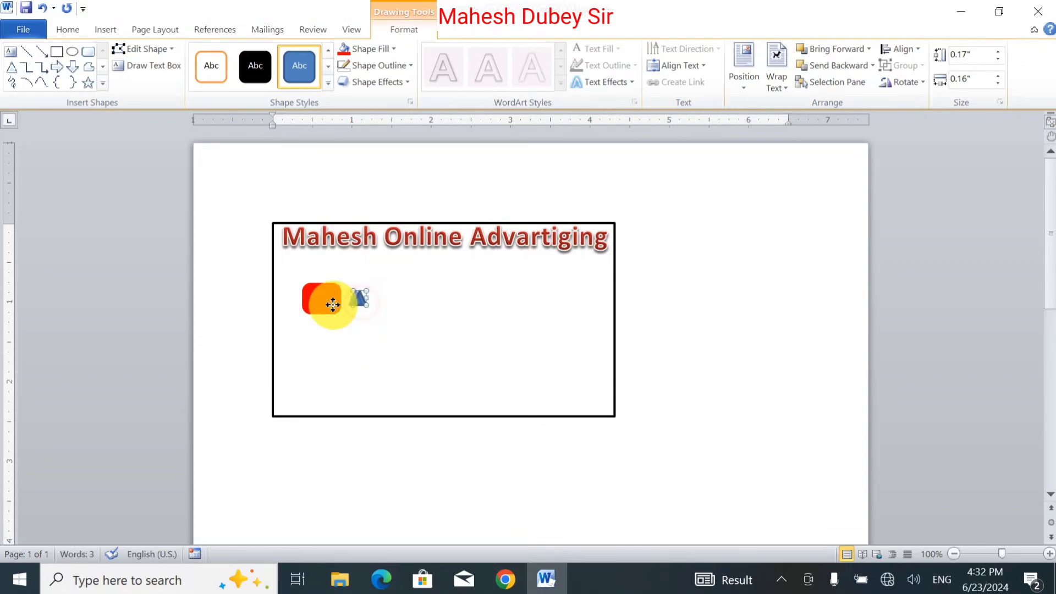
drag(319, 303, 318, 300)
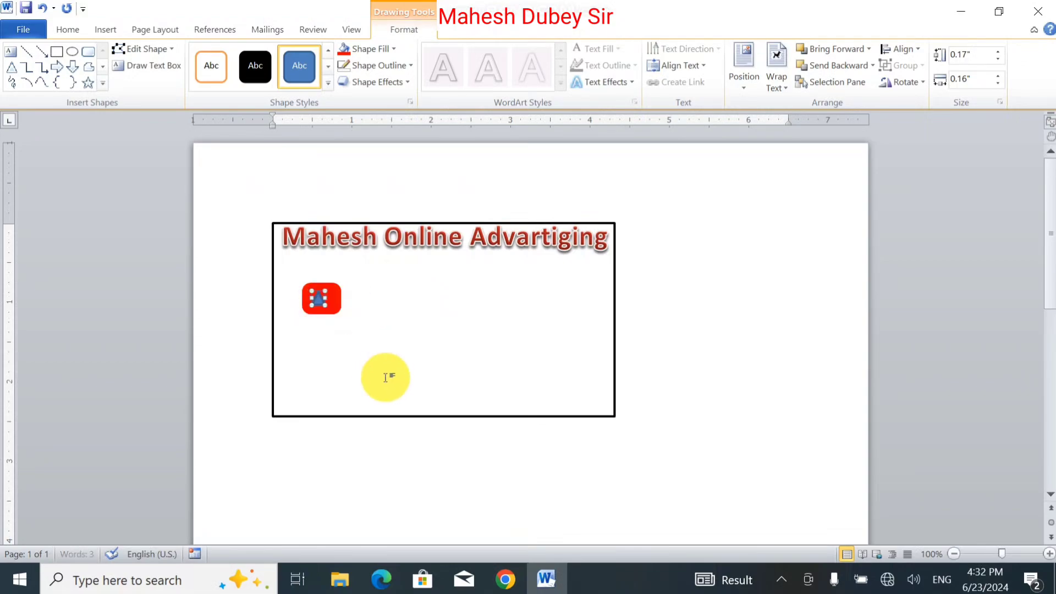
Make the triangle white to complete the play-button icon, leaving its rotation unchanged.
click(924, 81)
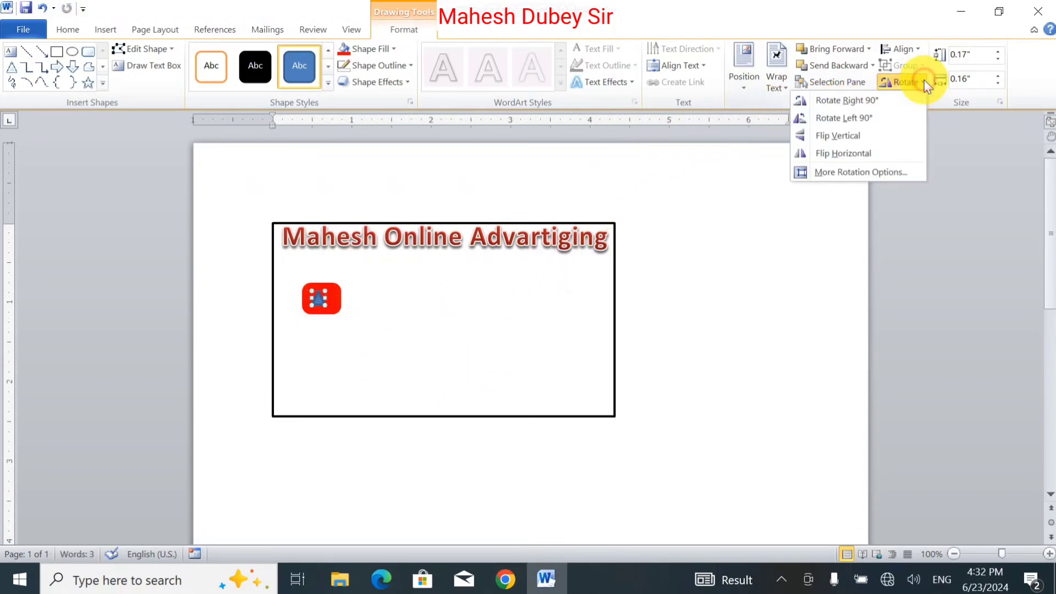
click(885, 104)
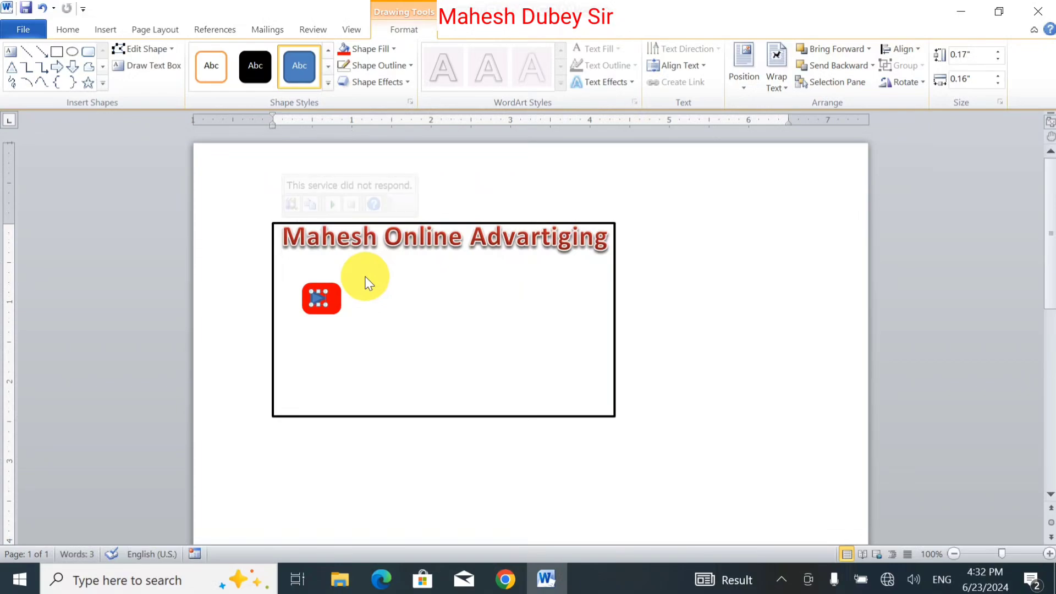
key(ctrl+z)
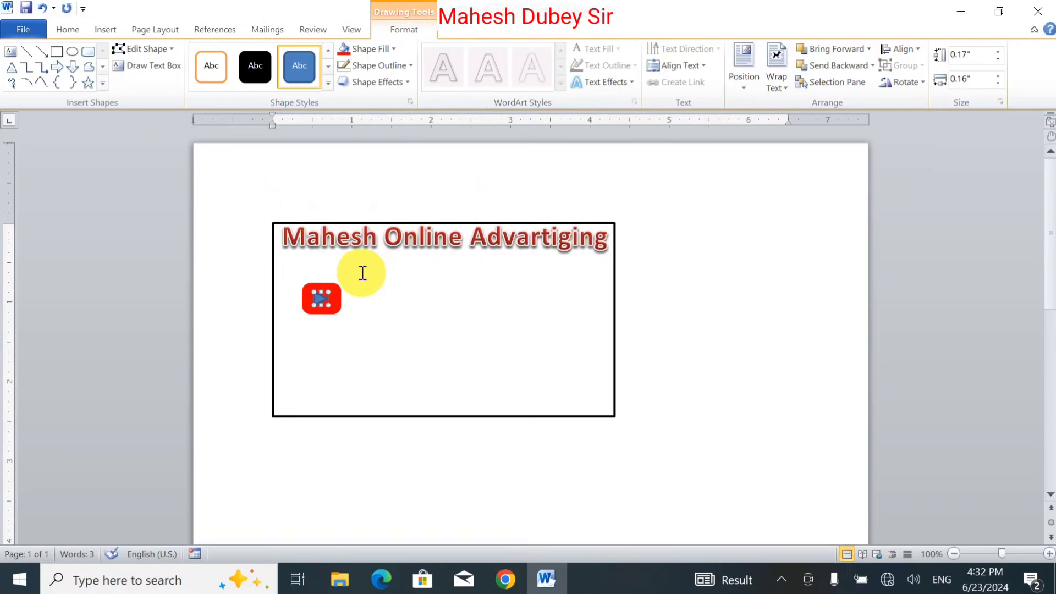
click(375, 49)
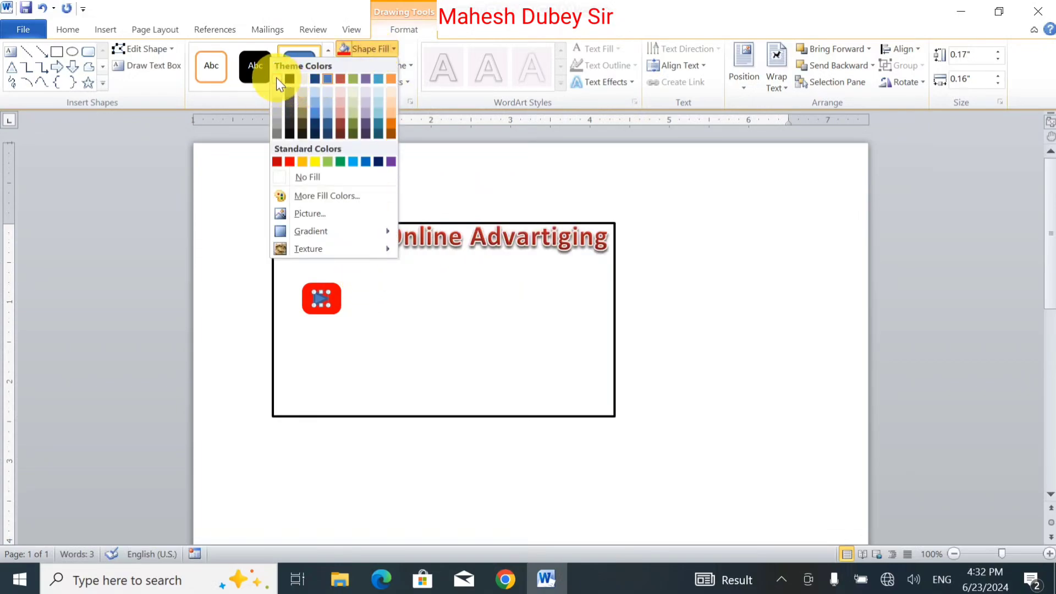
click(380, 67)
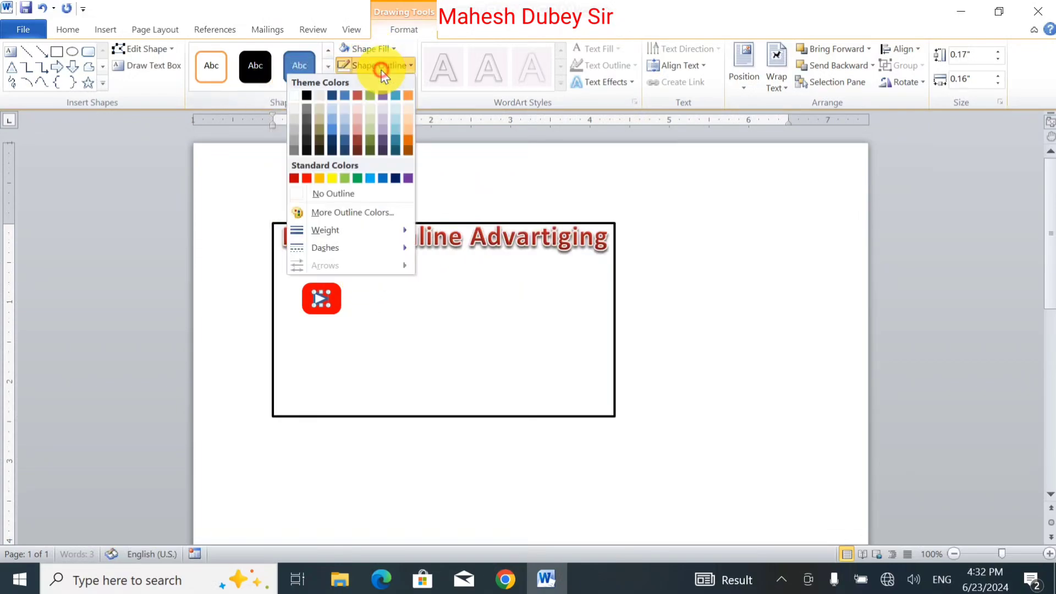
click(295, 97)
click(424, 313)
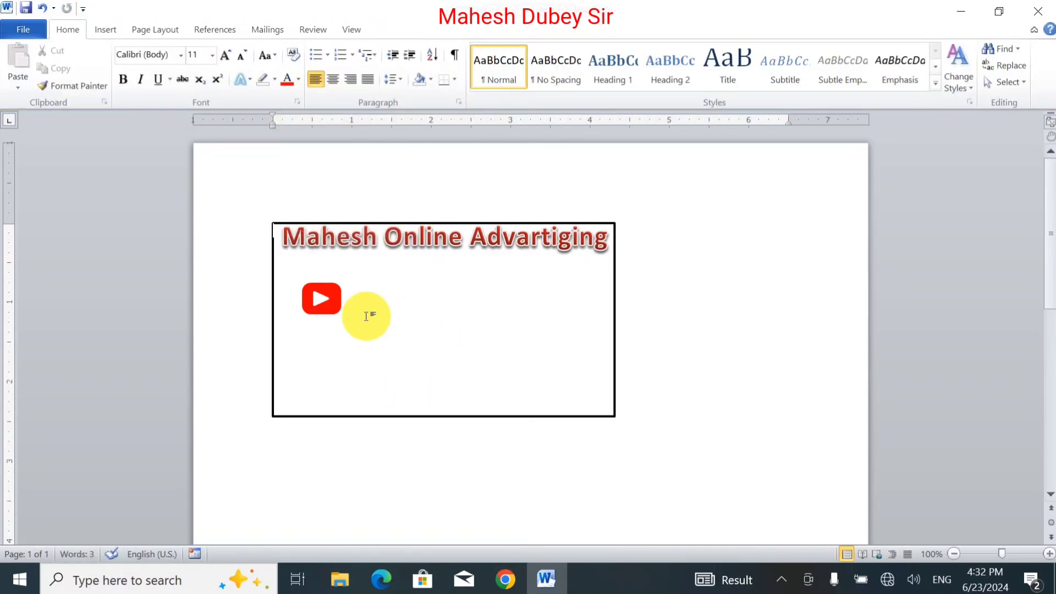
Group the triangle and red oval into one YouTube icon and reposition it below the heading's left end.
click(313, 297)
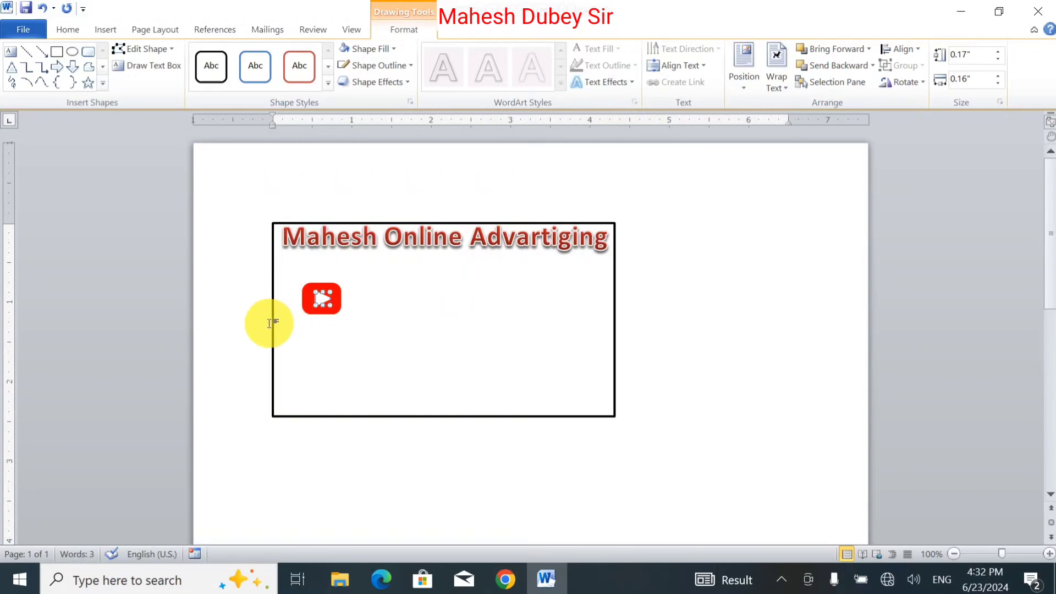
shift+click(306, 304)
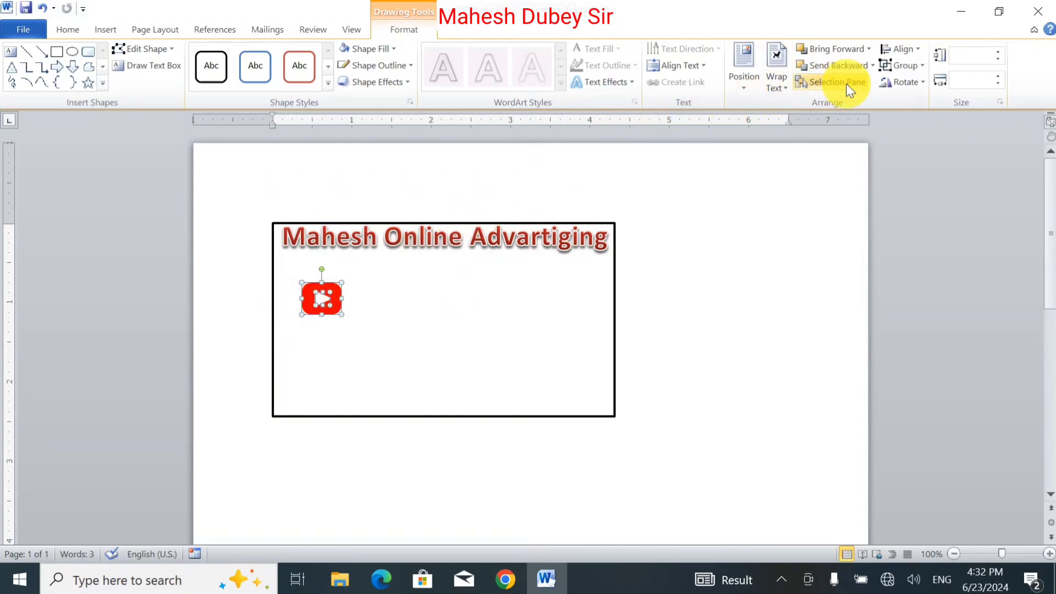
click(912, 65)
click(896, 78)
click(322, 288)
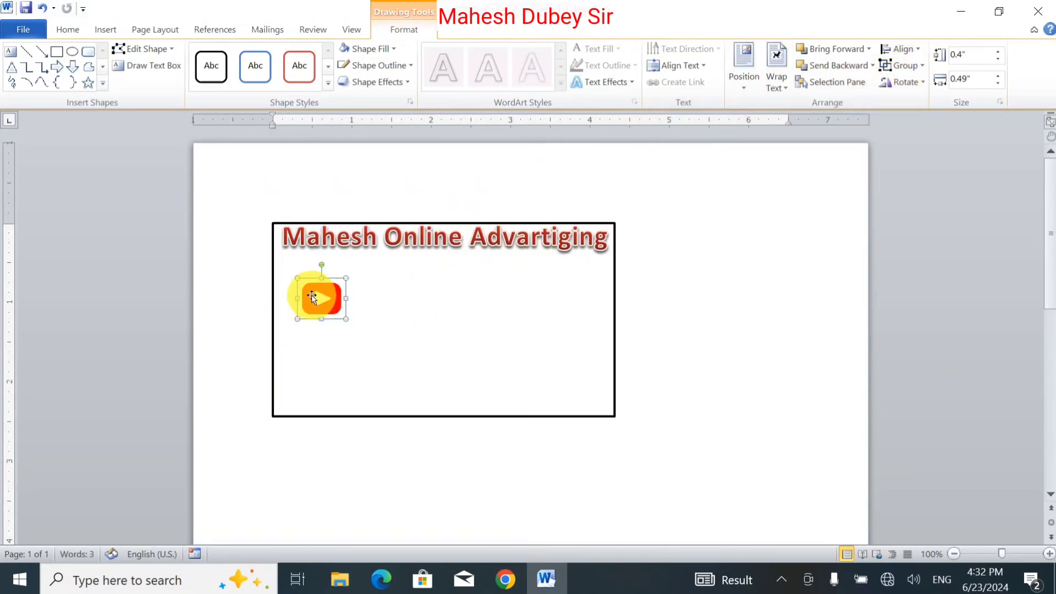
drag(322, 289, 355, 315)
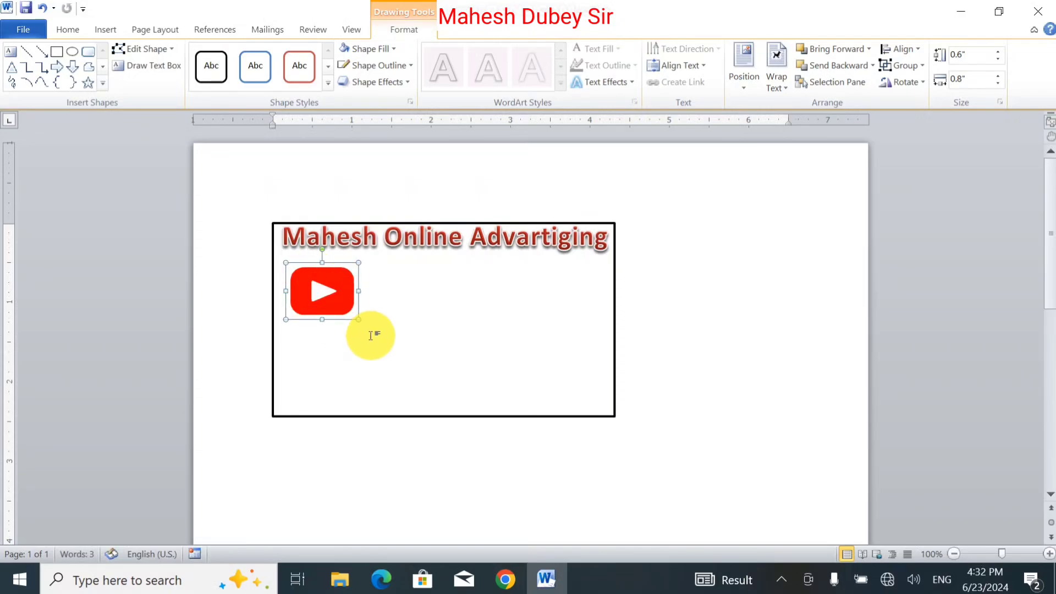
click(403, 305)
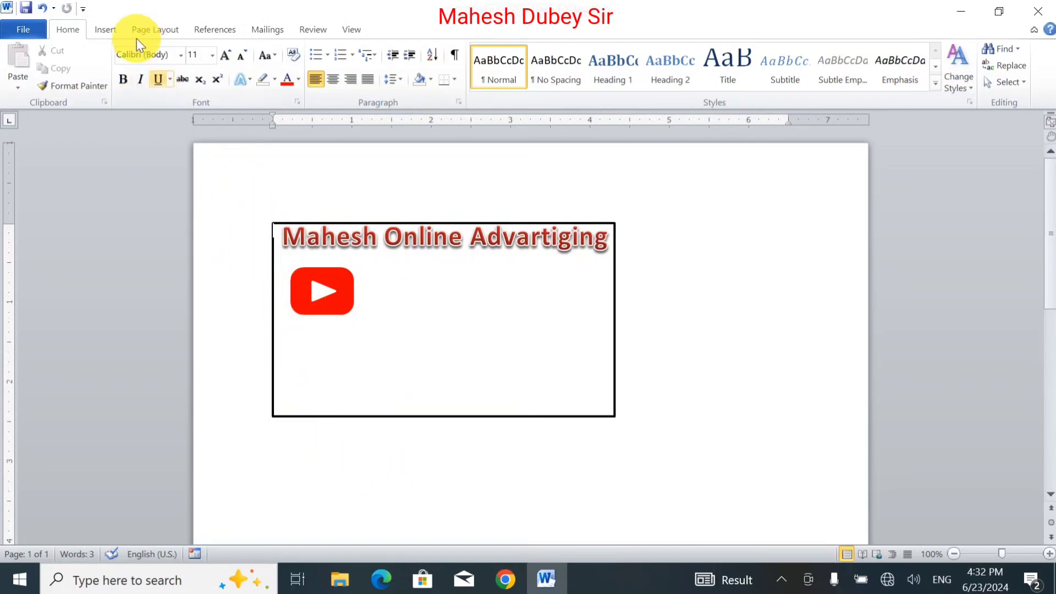
Draw a rounded rectangle, about 0.48" by 0.51", to the right of the YouTube icon.
click(117, 34)
click(216, 79)
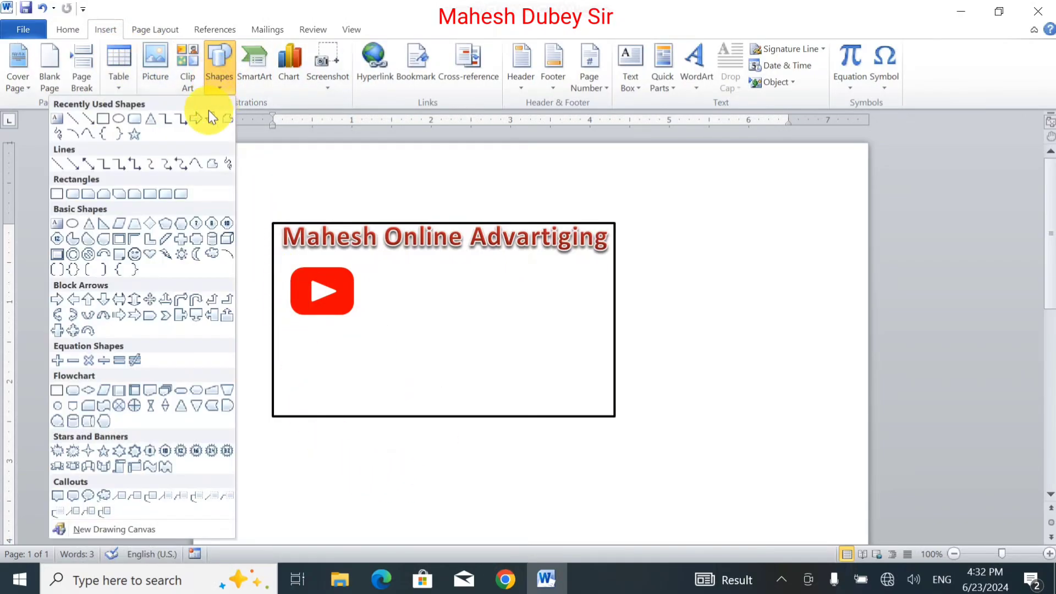
click(132, 128)
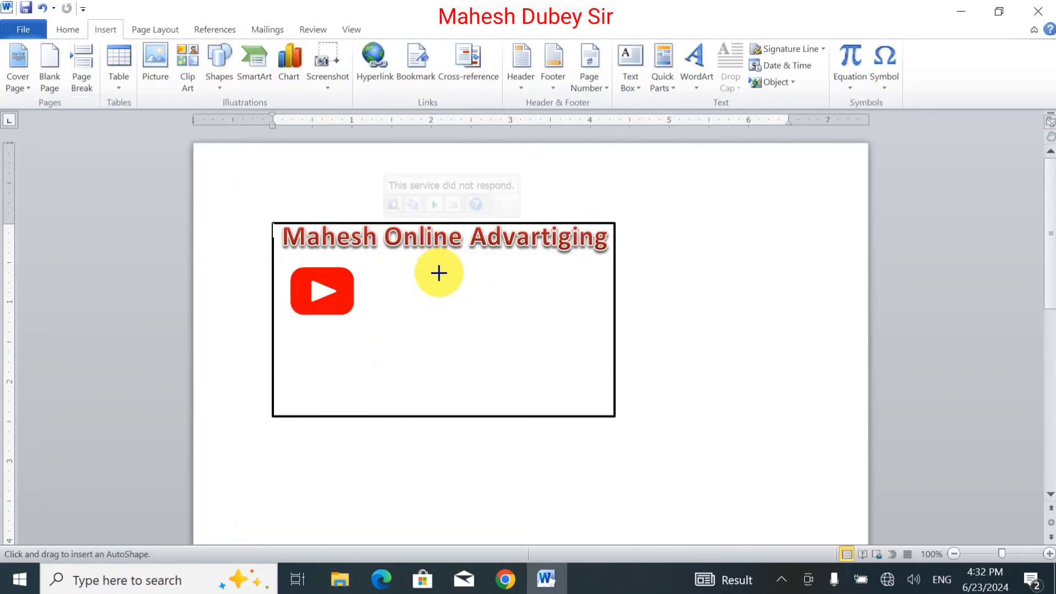
mouse_move(454, 271)
mouse_down()
mouse_move(467, 295)
mouse_move(496, 310)
mouse_up()
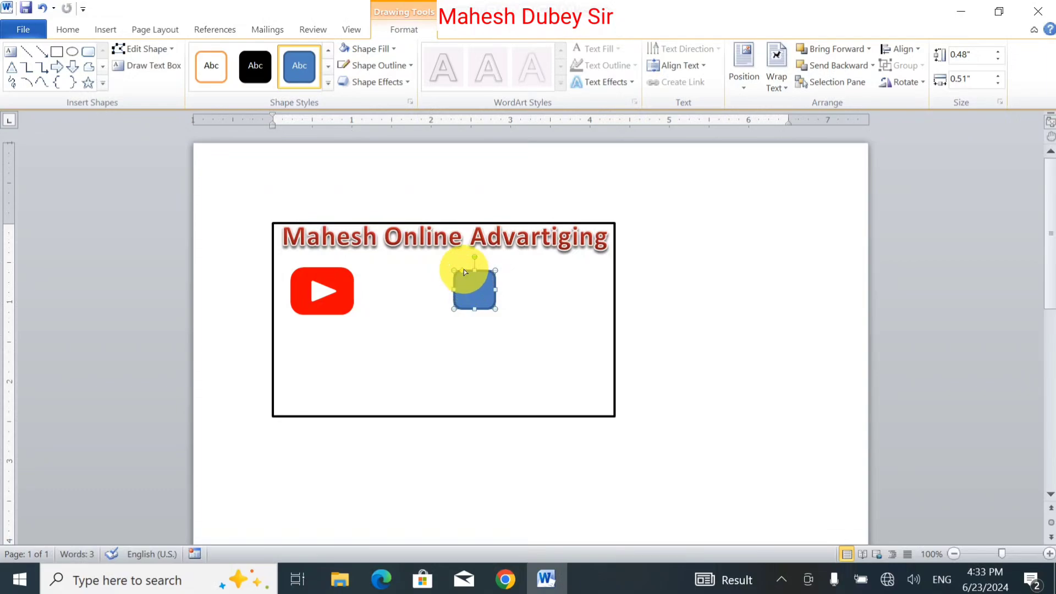
Round the square's corners further and apply a preset multicolour gradient fill.
drag(463, 271, 466, 274)
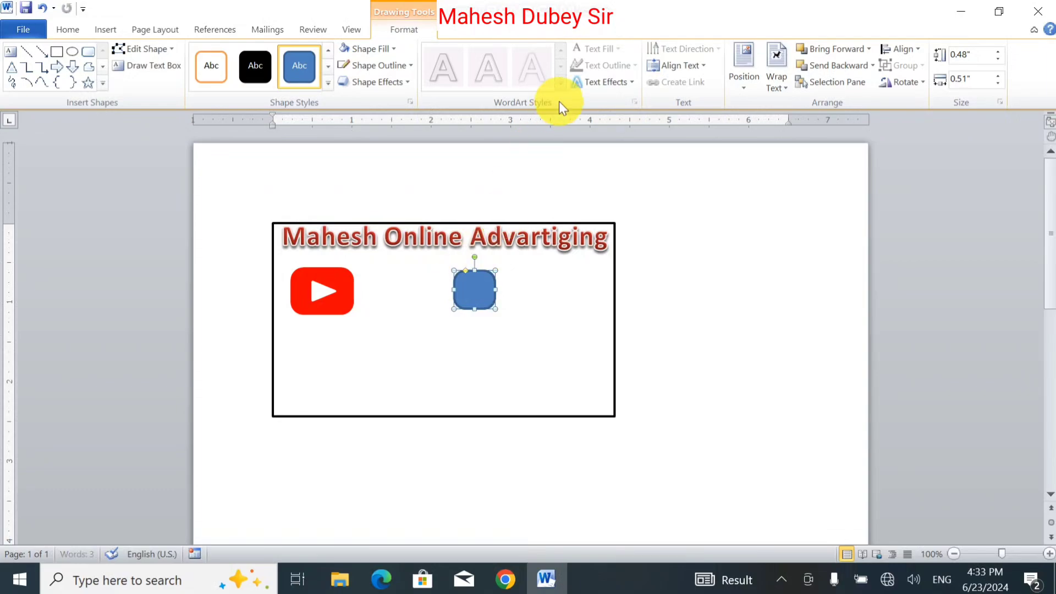
click(366, 49)
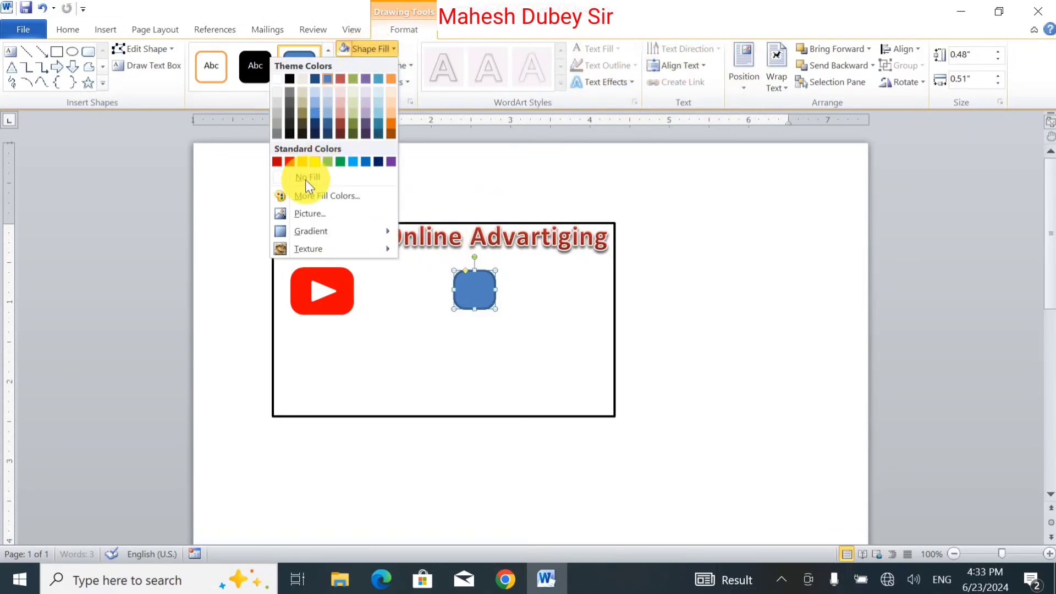
mouse_move(315, 227)
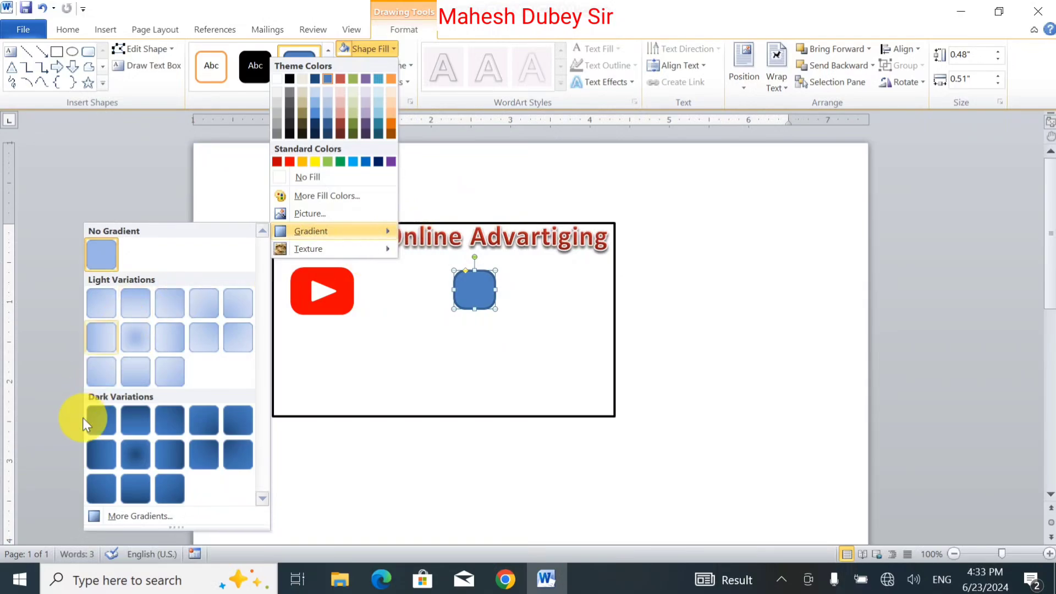
click(115, 515)
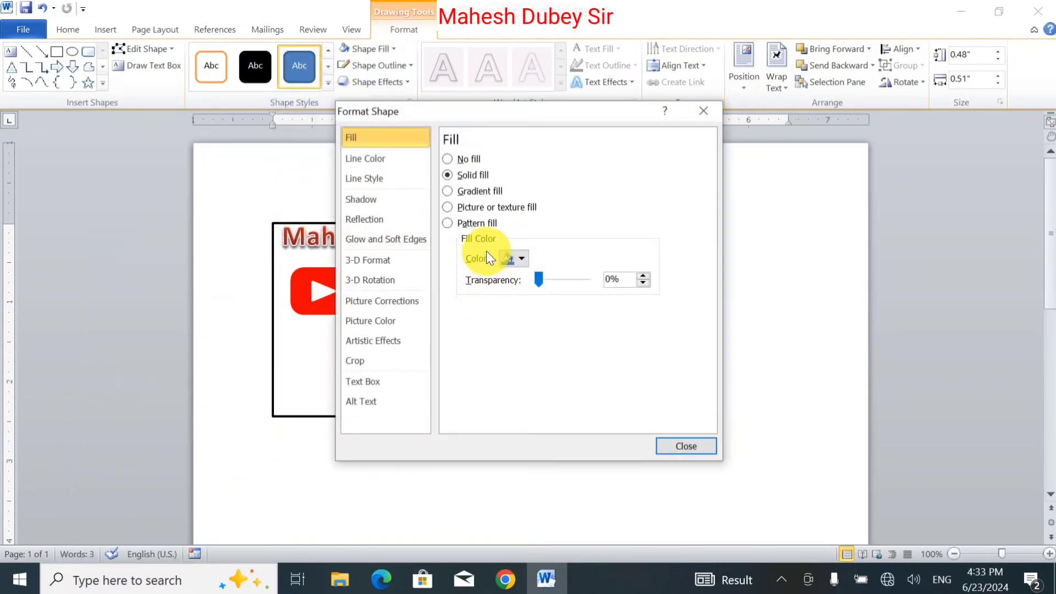
click(514, 258)
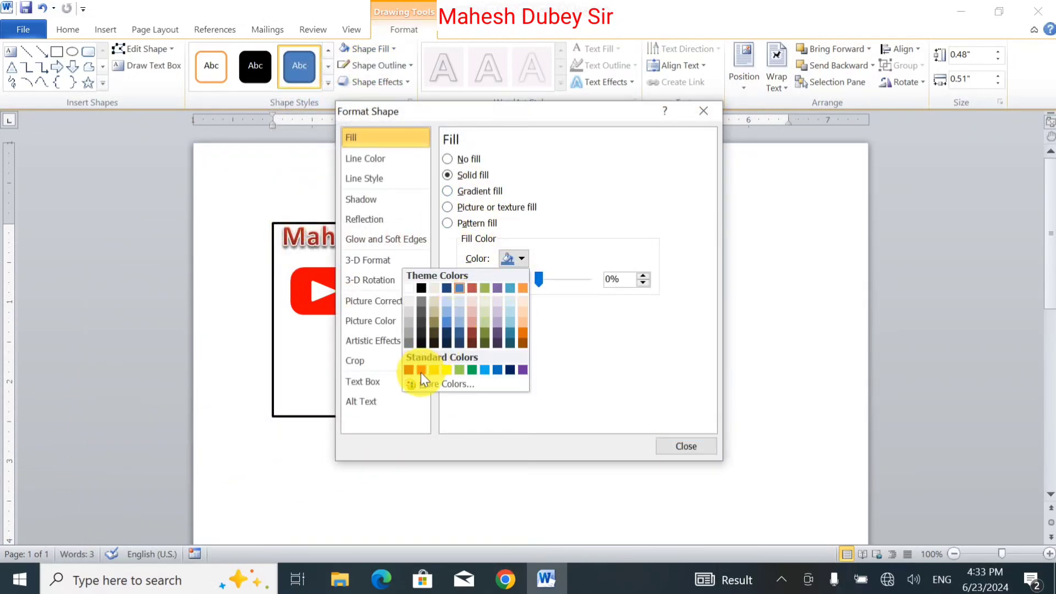
click(460, 192)
click(536, 243)
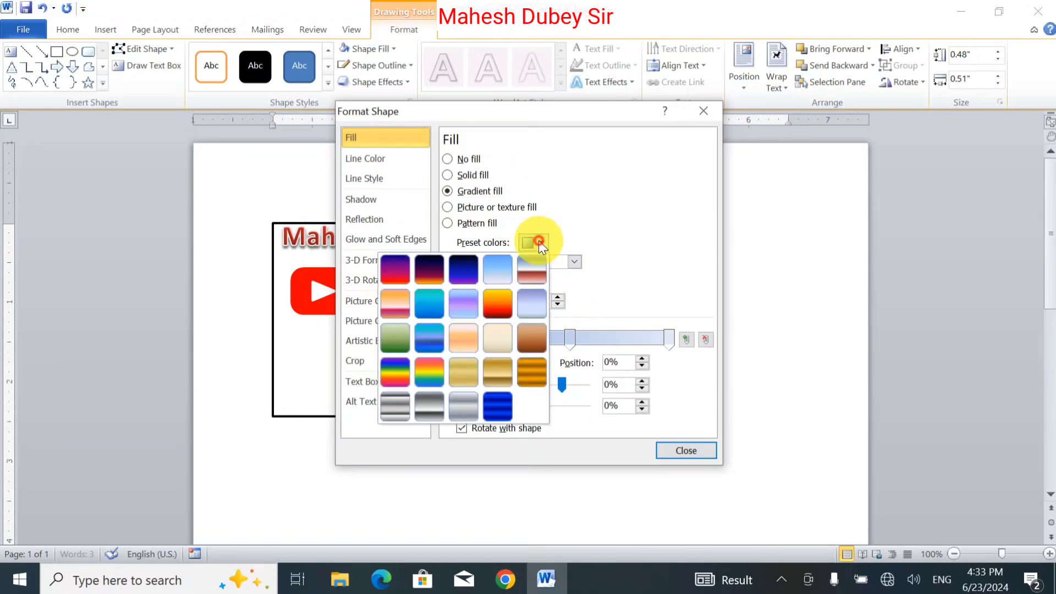
click(395, 269)
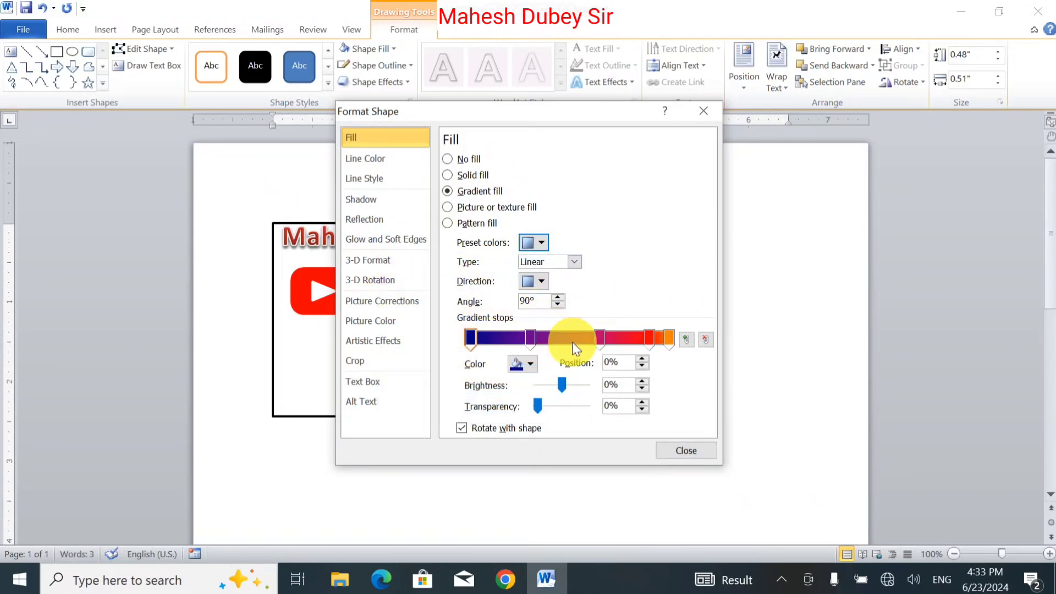
click(688, 450)
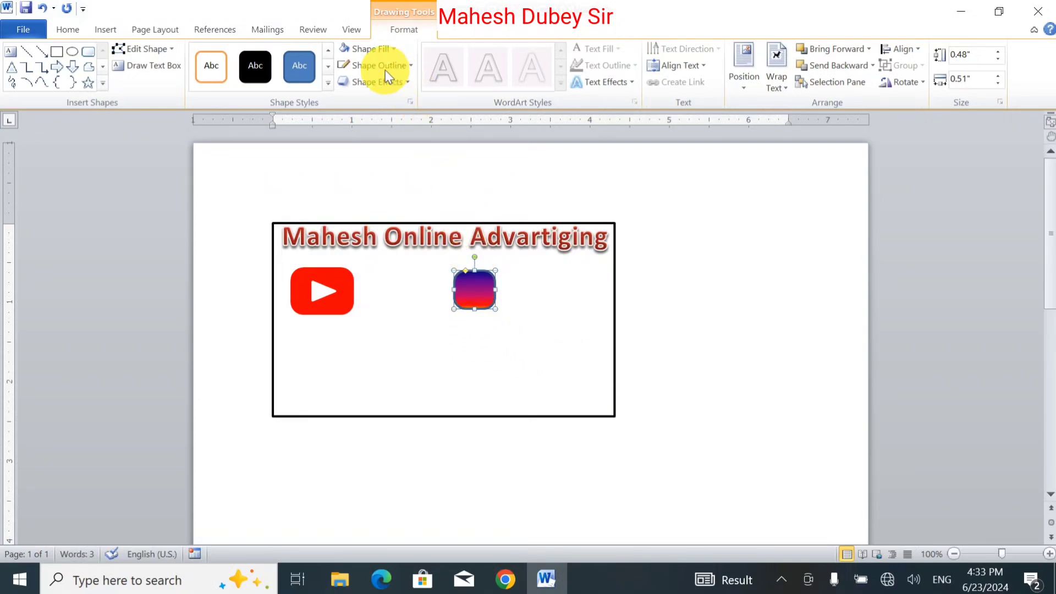
Recolour the first two gradient stops yellow, adjusting brightness and setting 67% transparency.
click(368, 49)
mouse_move(349, 233)
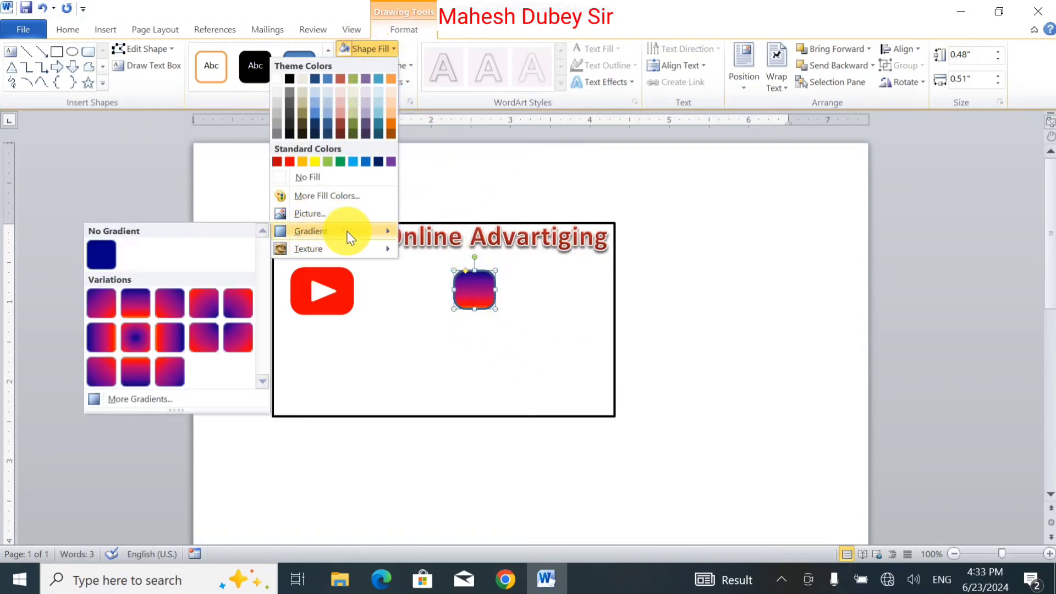
click(151, 401)
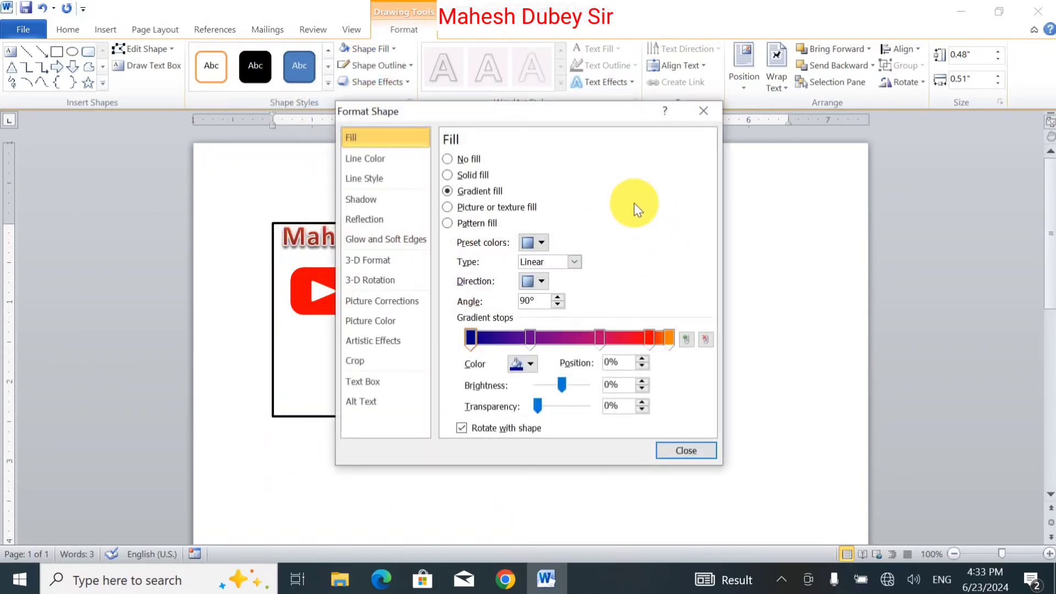
drag(530, 114, 800, 123)
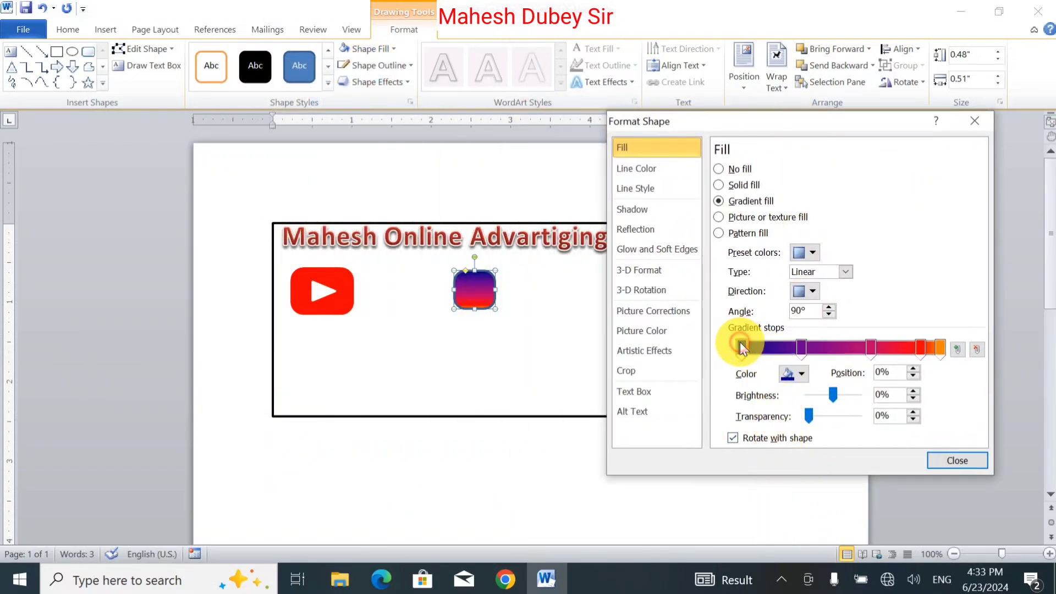
click(801, 373)
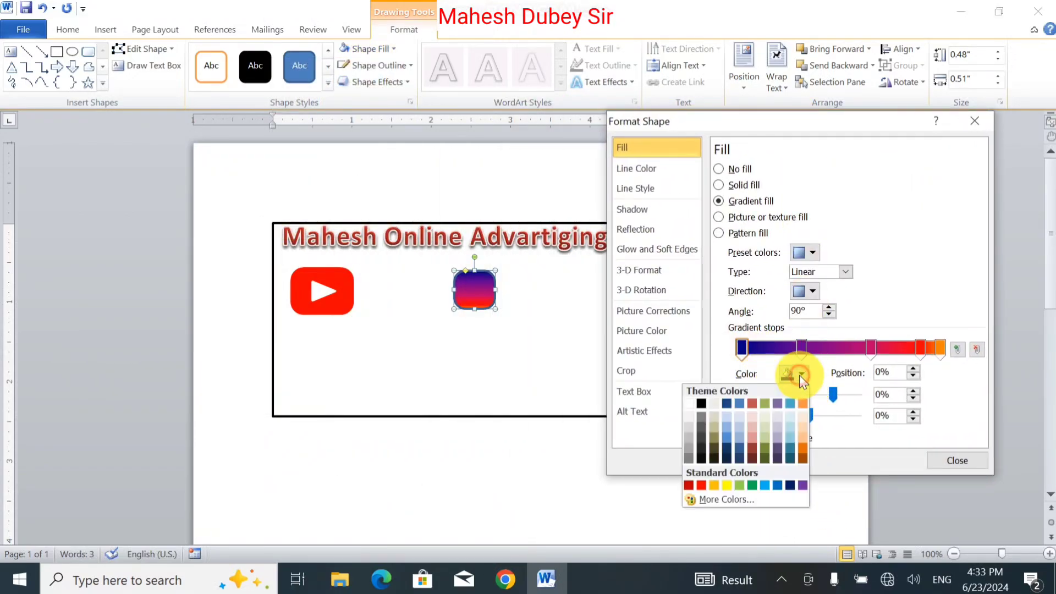
click(726, 483)
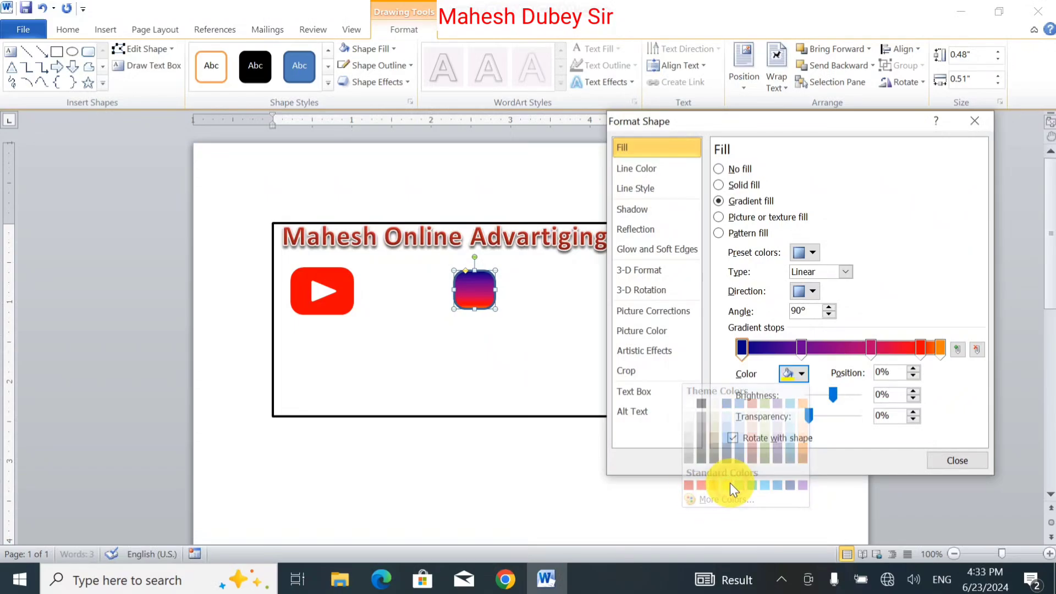
click(801, 348)
click(801, 374)
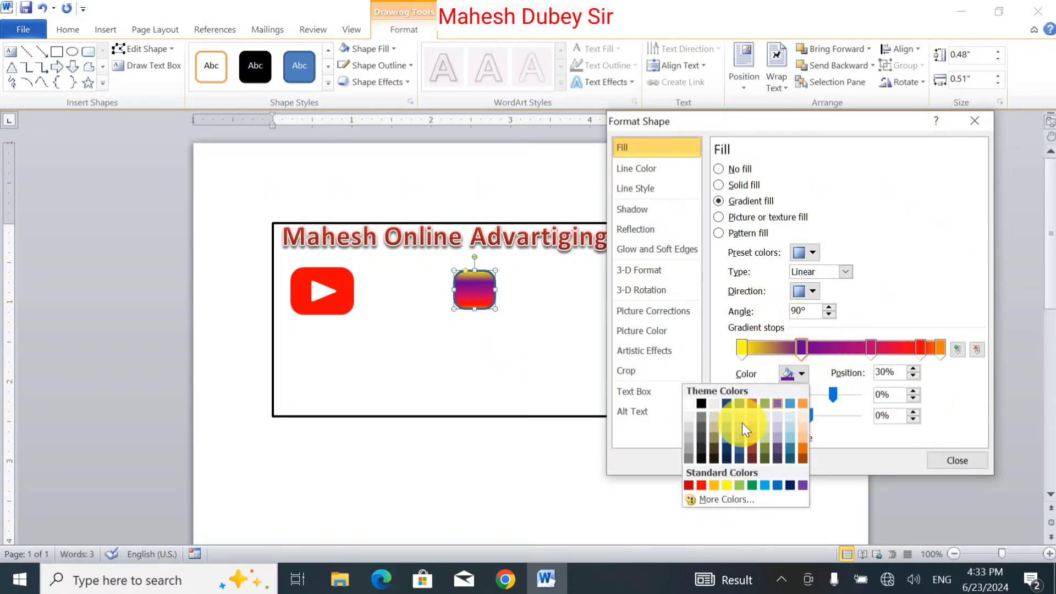
click(727, 485)
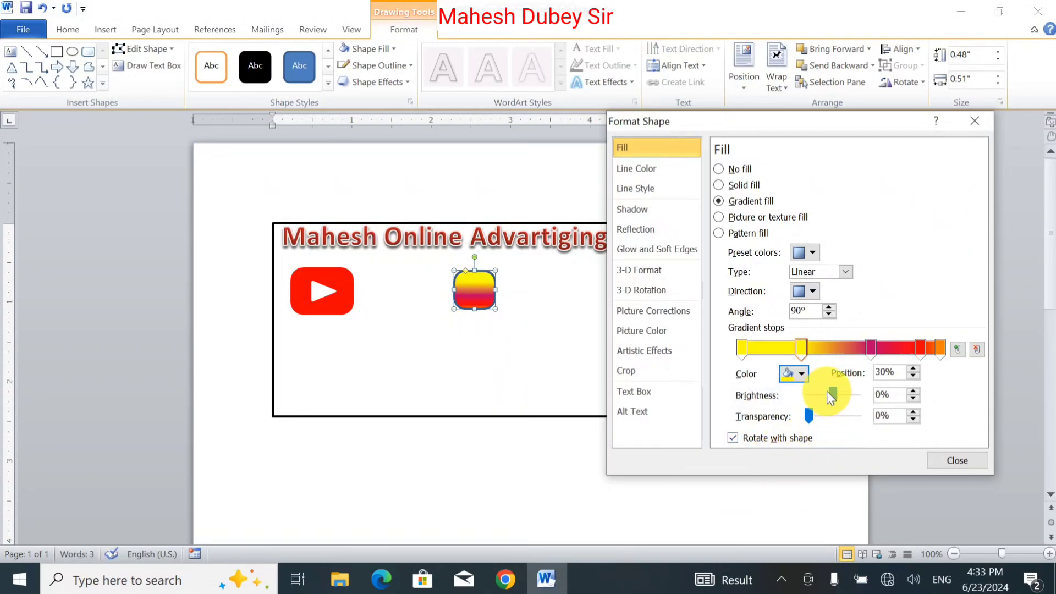
drag(832, 394, 840, 417)
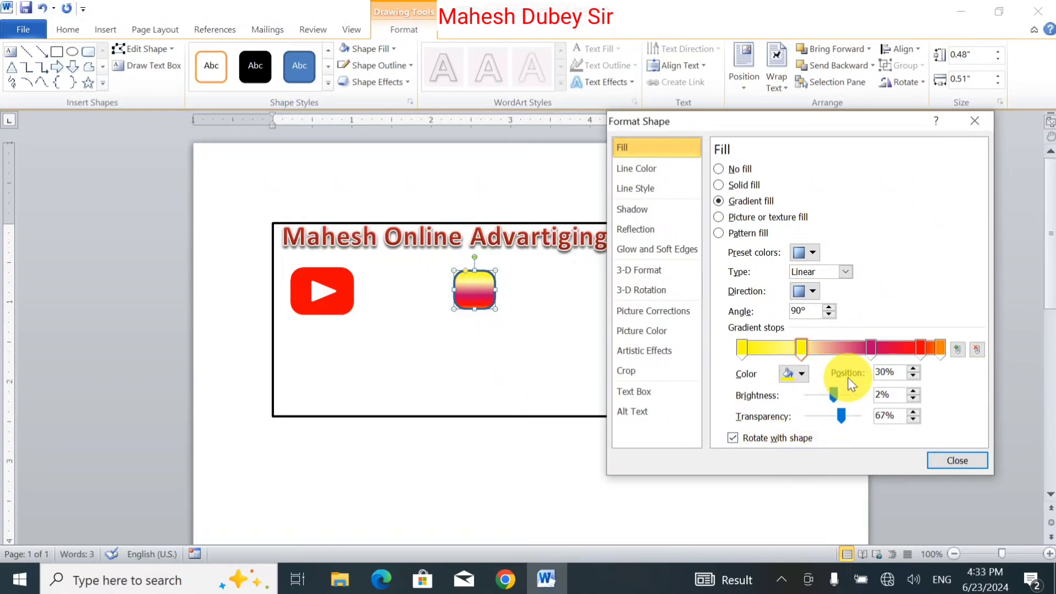
click(961, 462)
Remove the gradient square's outline and draw a smaller rounded square inside it.
click(379, 67)
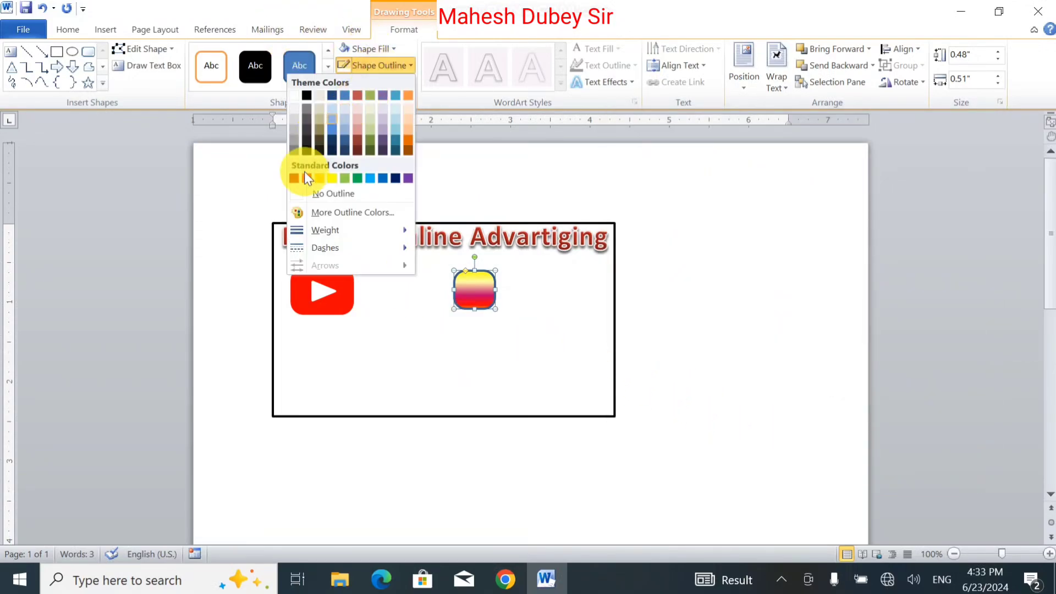
click(306, 194)
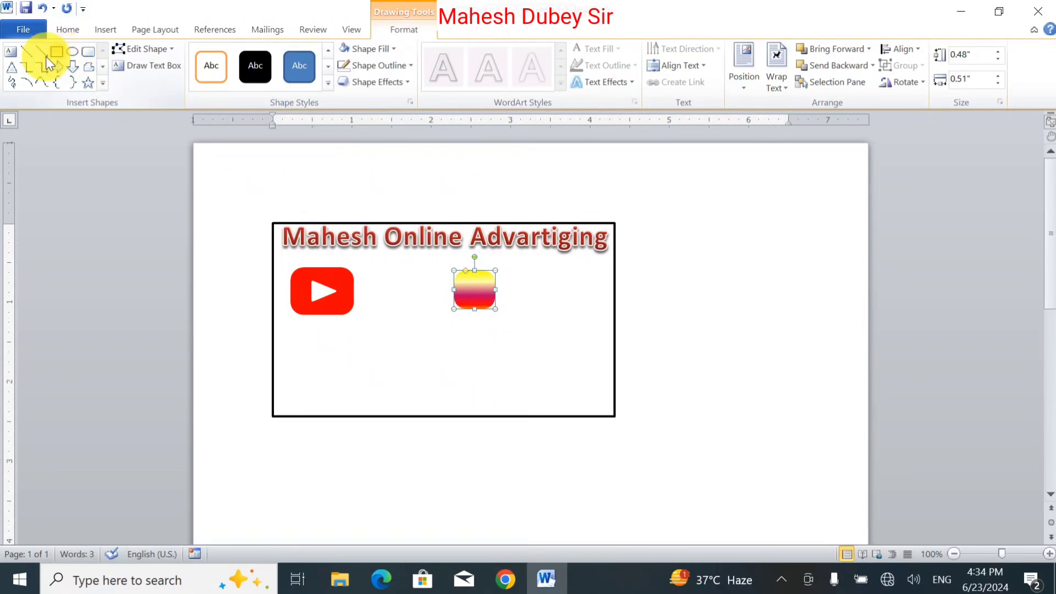
click(88, 51)
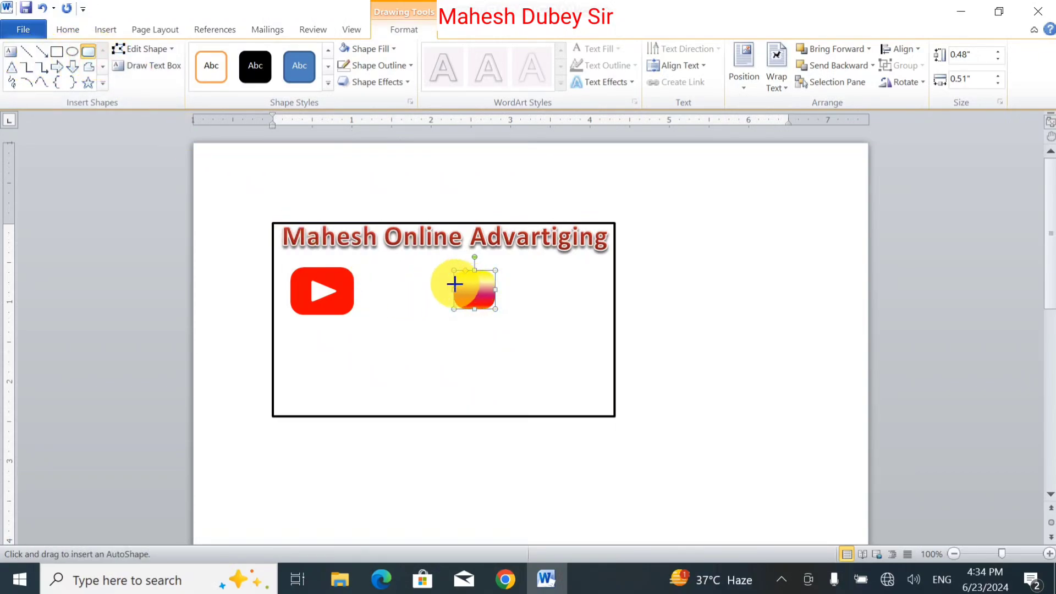
drag(460, 279, 491, 305)
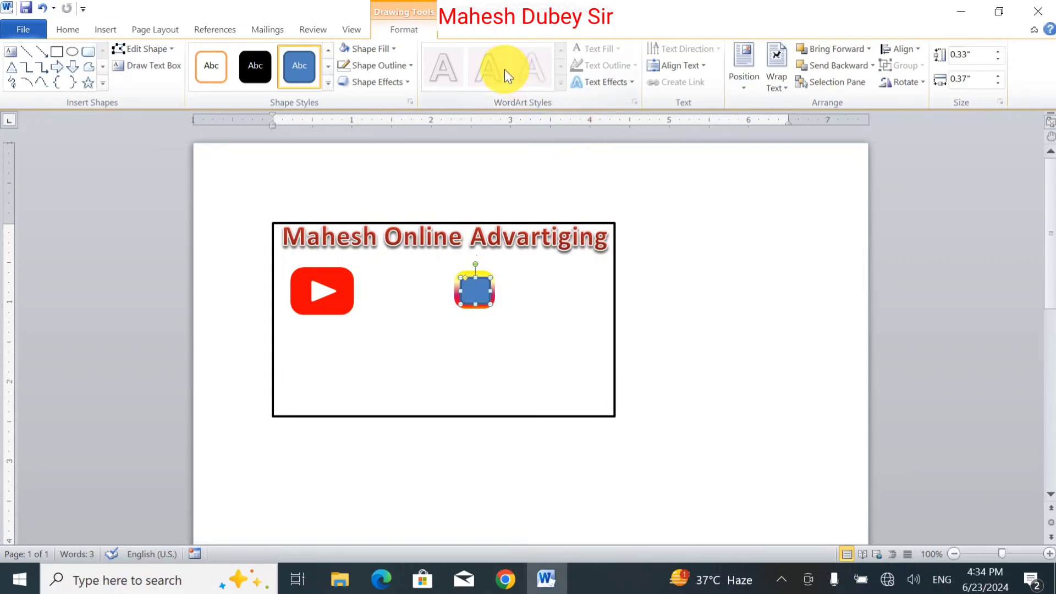
Give the small inner rounded square no fill and a white outline.
click(383, 47)
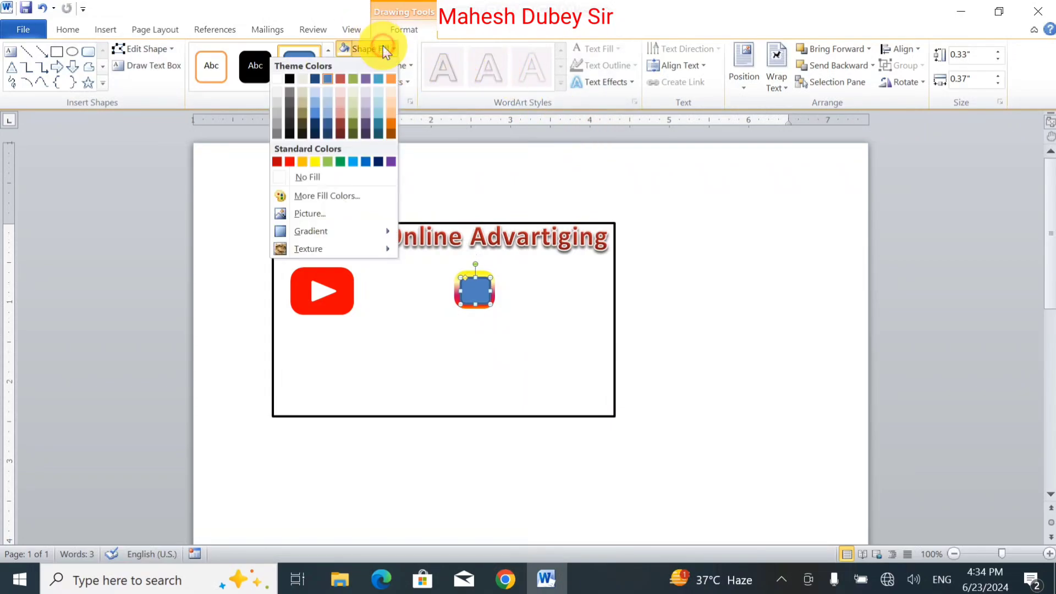
click(288, 177)
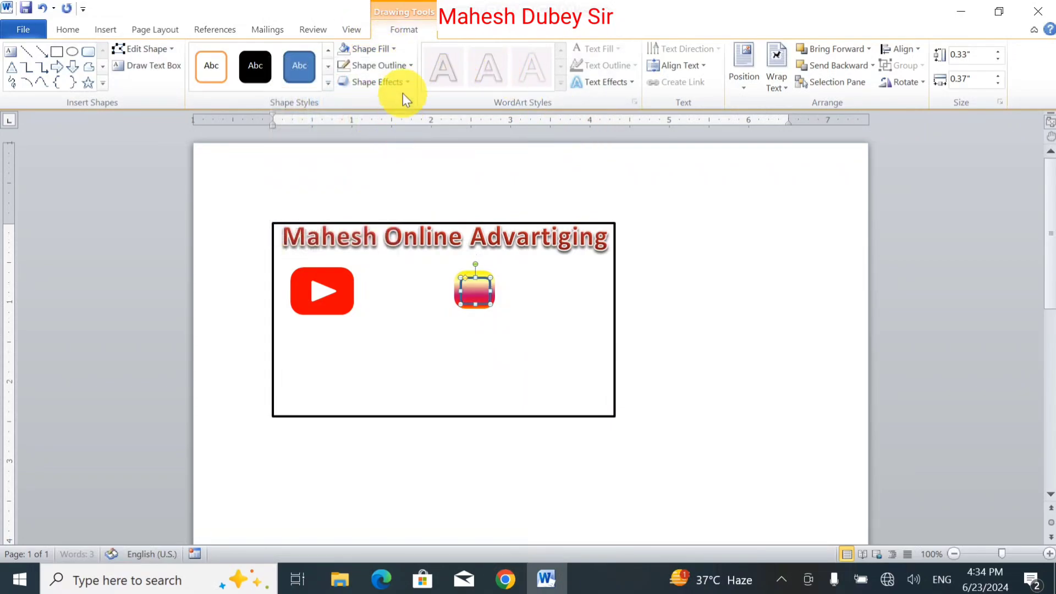
click(400, 66)
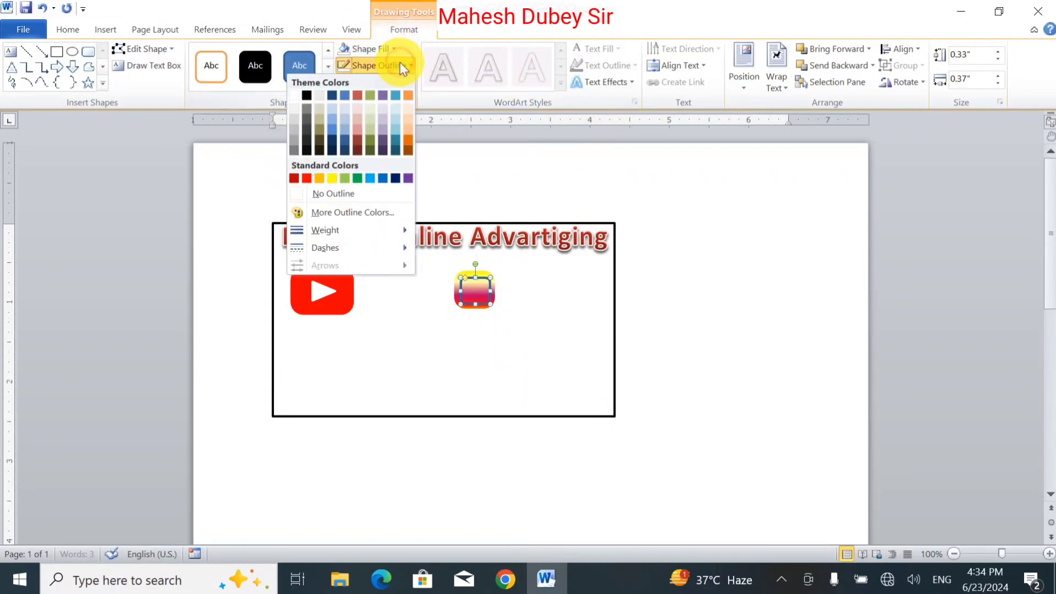
click(297, 96)
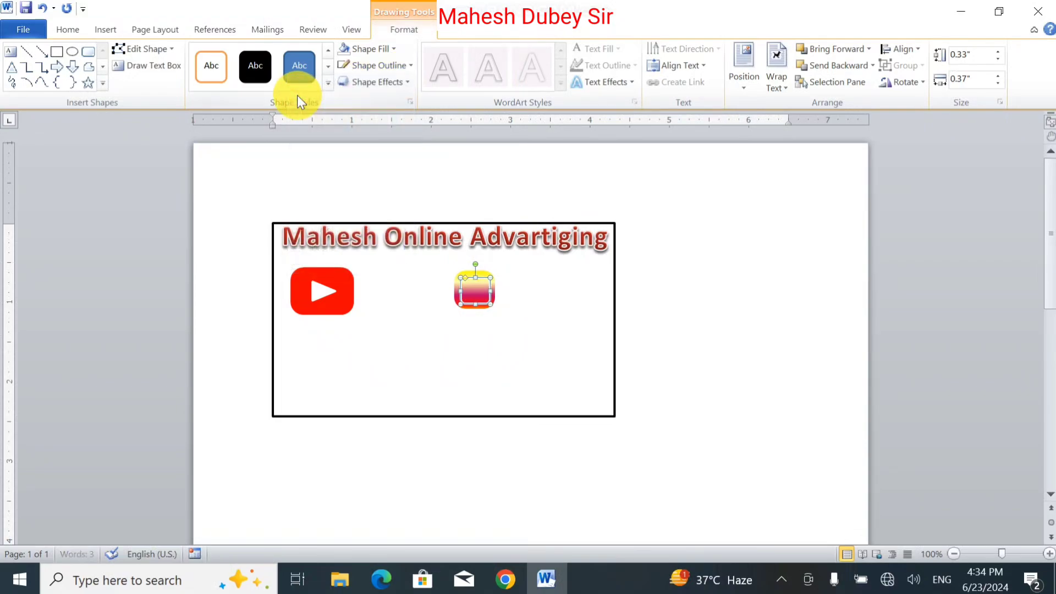
Draw a small circle of about 0.15" by 0.17" inside the icon with no fill and white outline.
click(74, 53)
drag(469, 288, 478, 297)
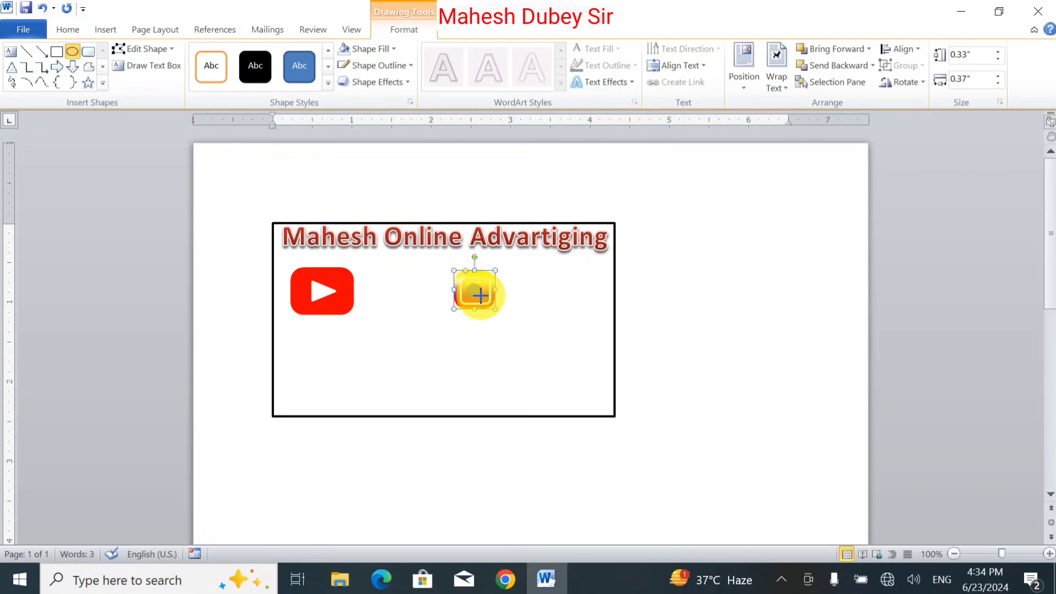
drag(480, 297, 479, 294)
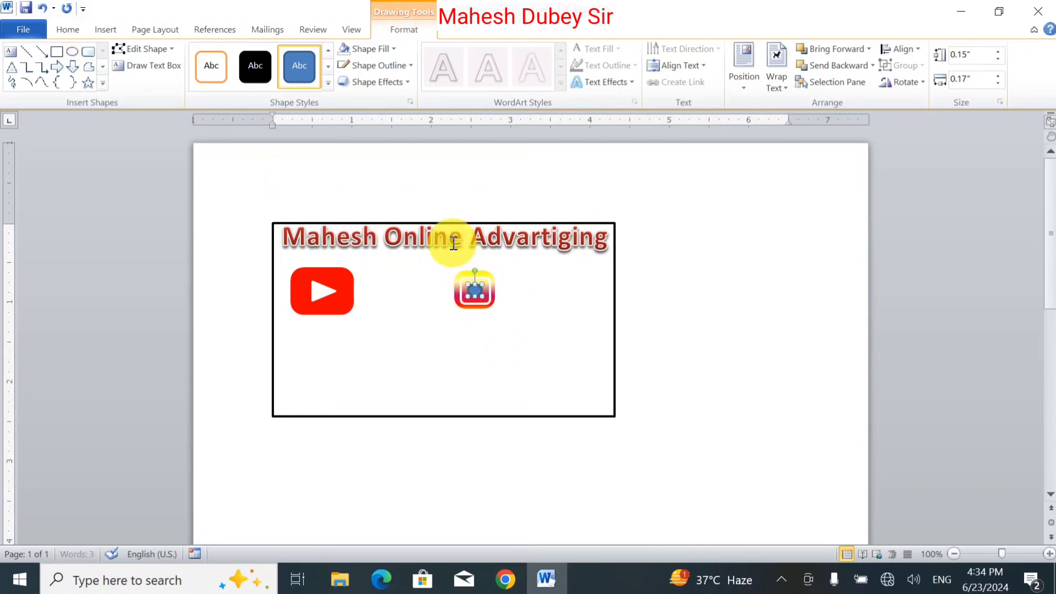
click(370, 49)
click(276, 80)
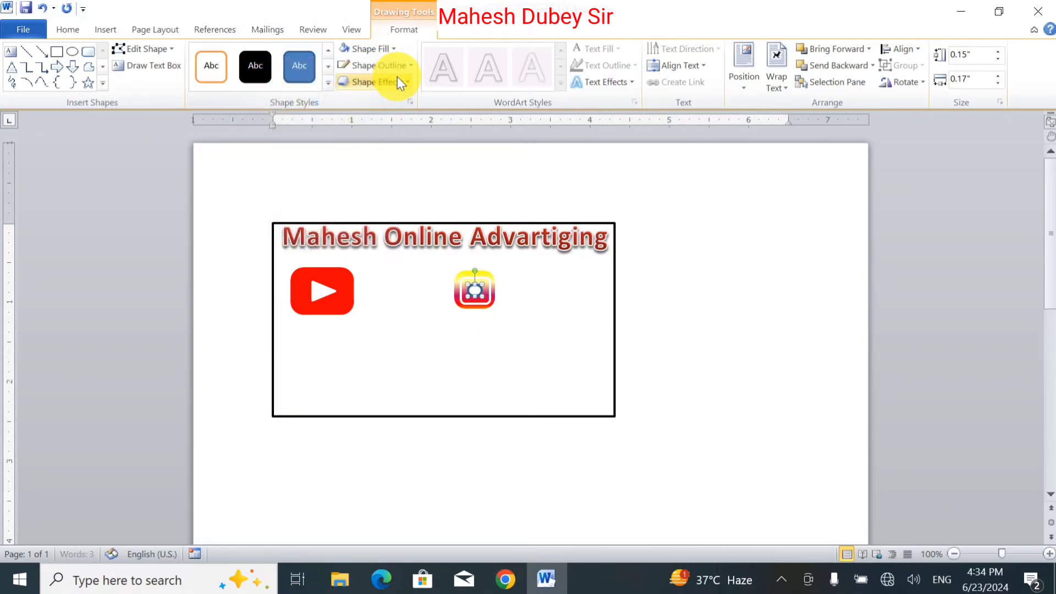
click(392, 50)
click(308, 176)
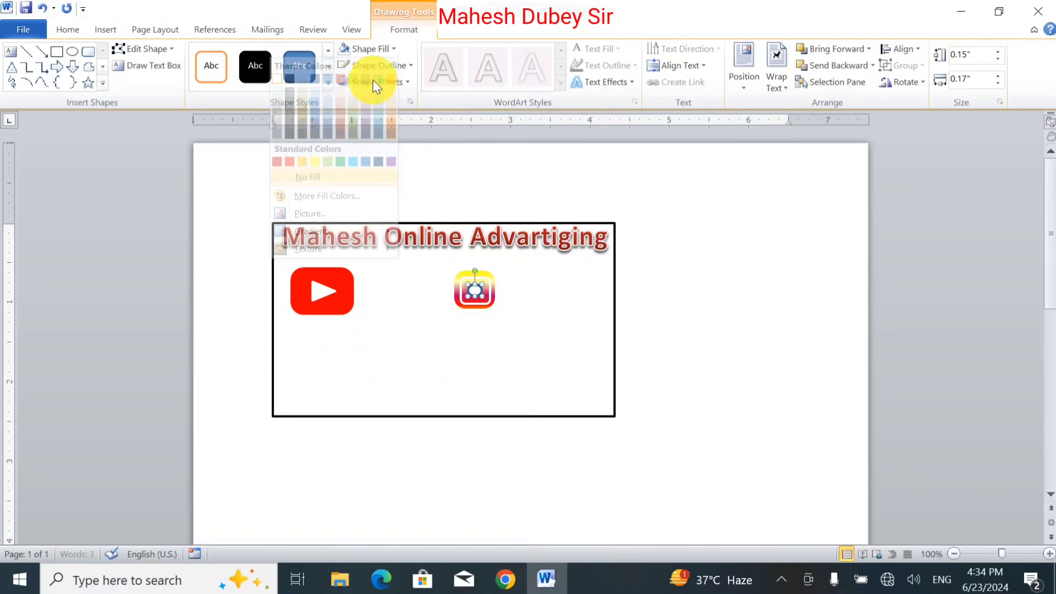
click(372, 66)
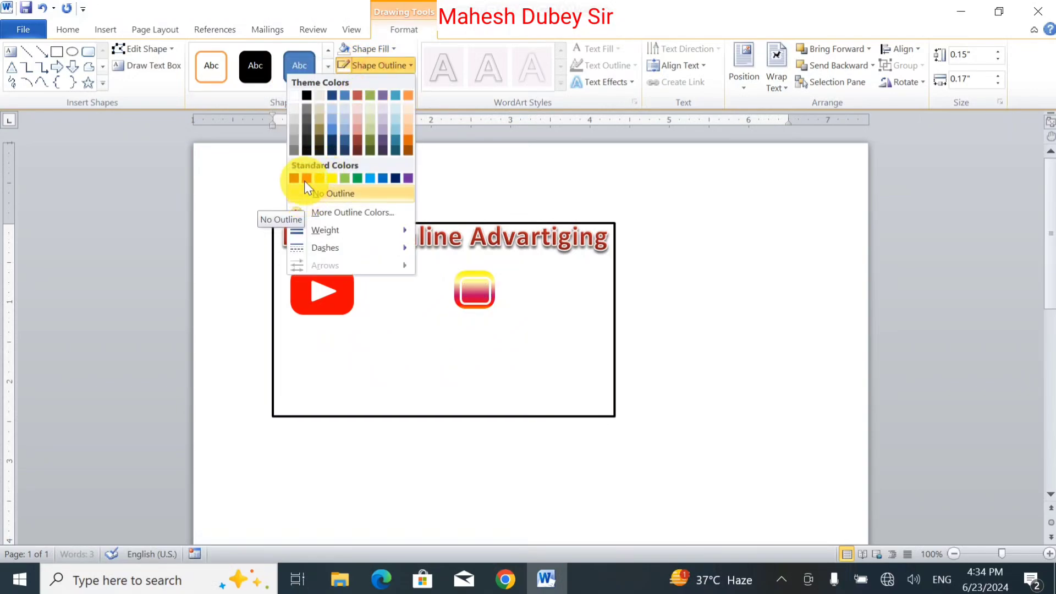
click(293, 96)
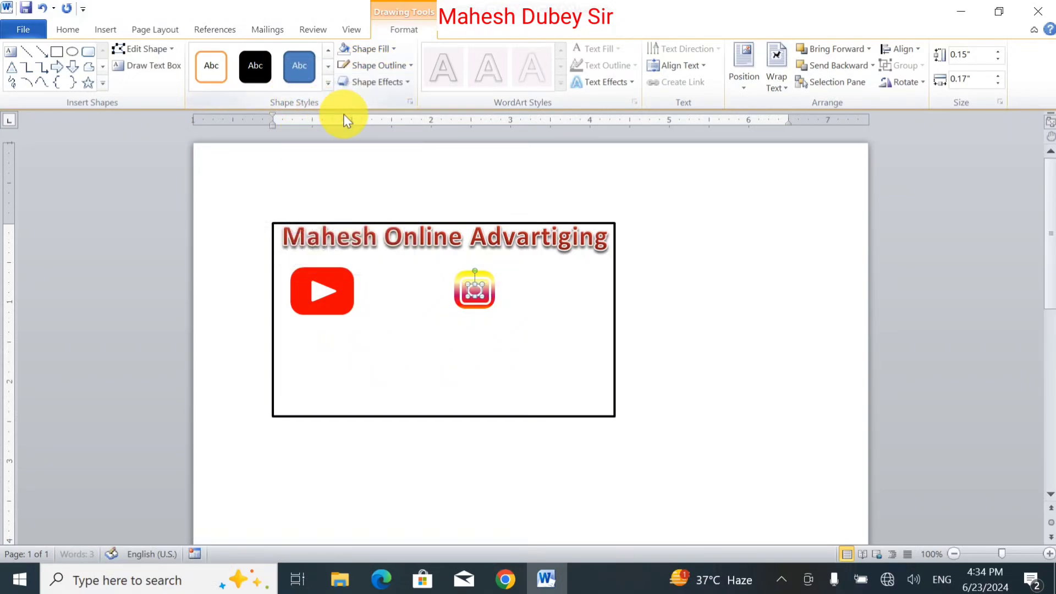
Draw a small circle, move it onto the Instagram icon and shrink it to a tiny dot.
click(72, 51)
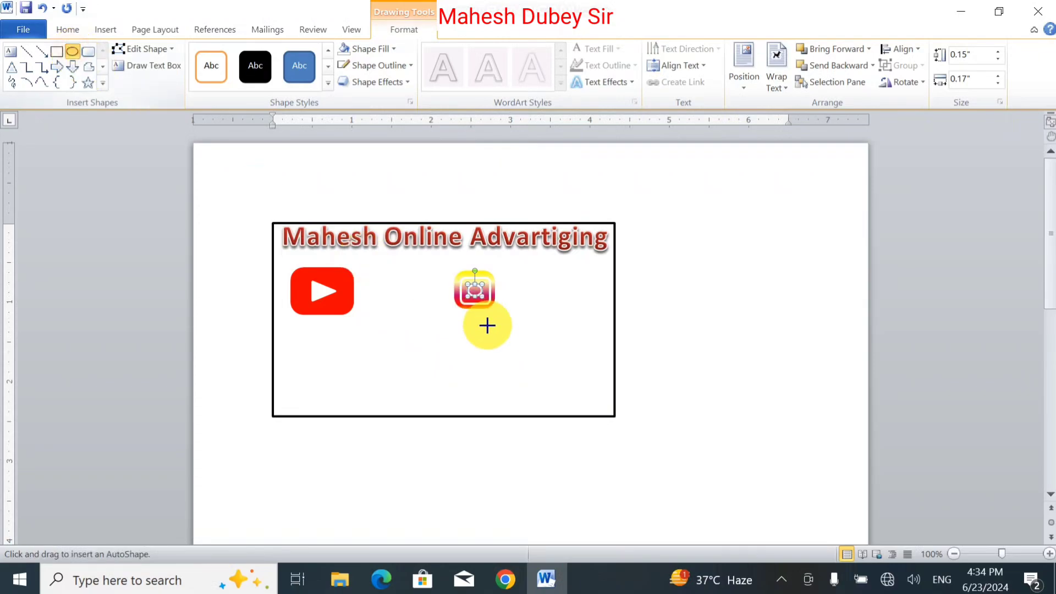
drag(485, 283, 494, 285)
click(494, 285)
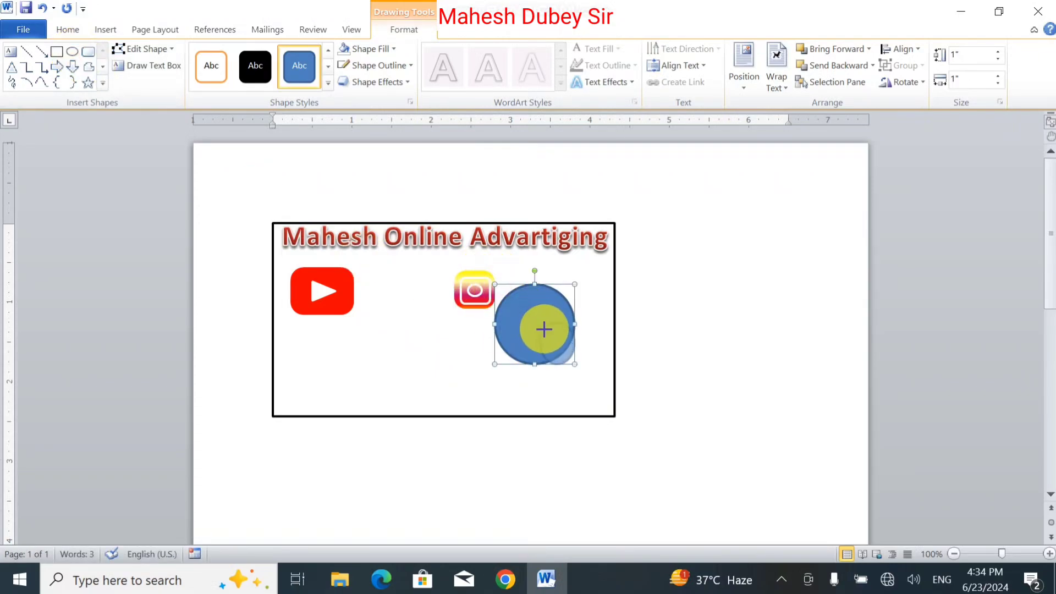
drag(553, 343, 576, 364)
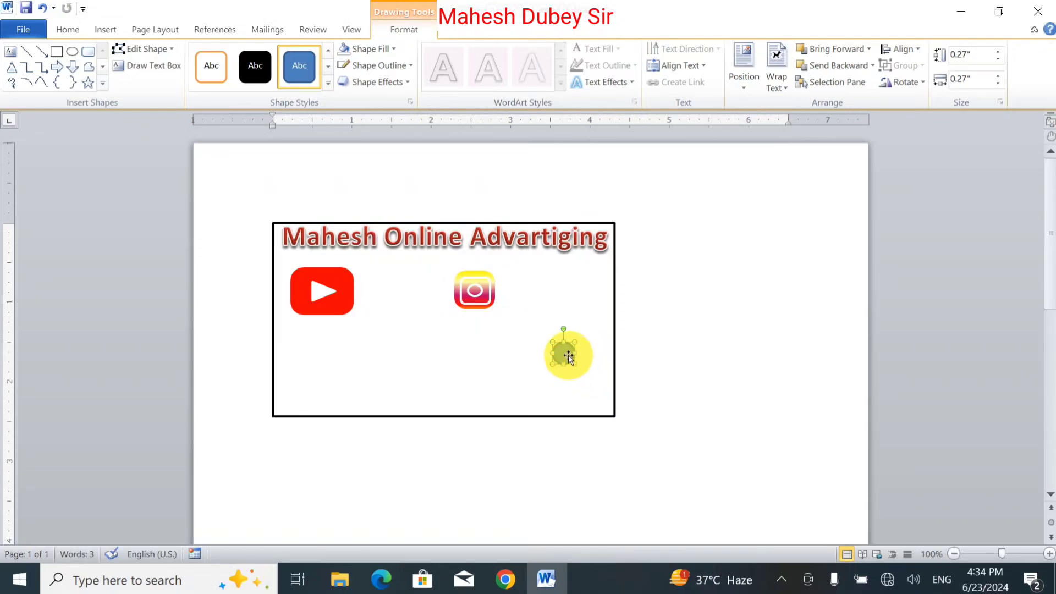
drag(494, 289, 496, 289)
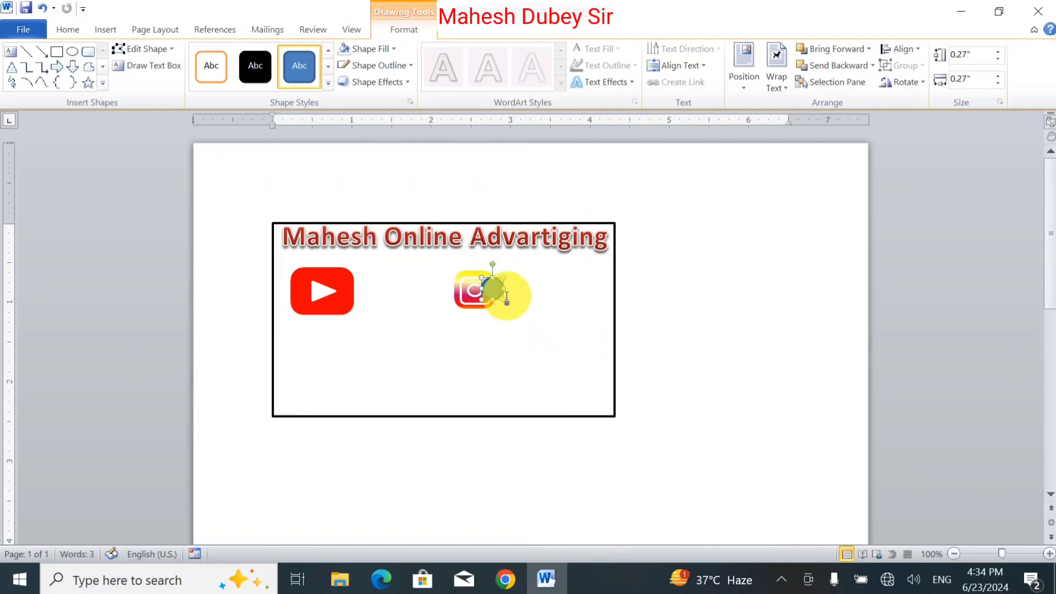
scroll(578, 283, up, 5)
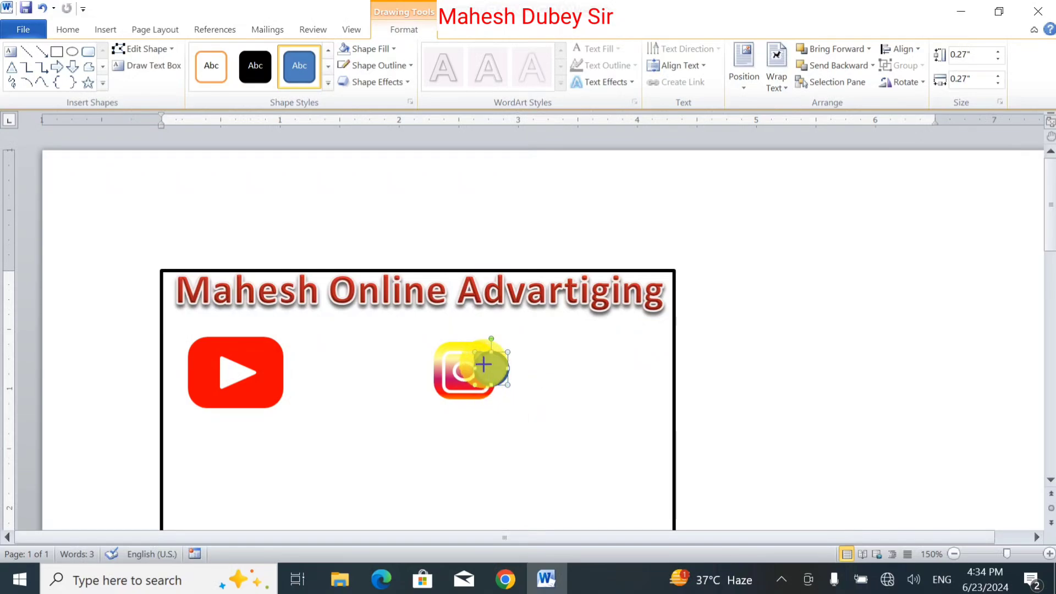
drag(484, 364, 483, 363)
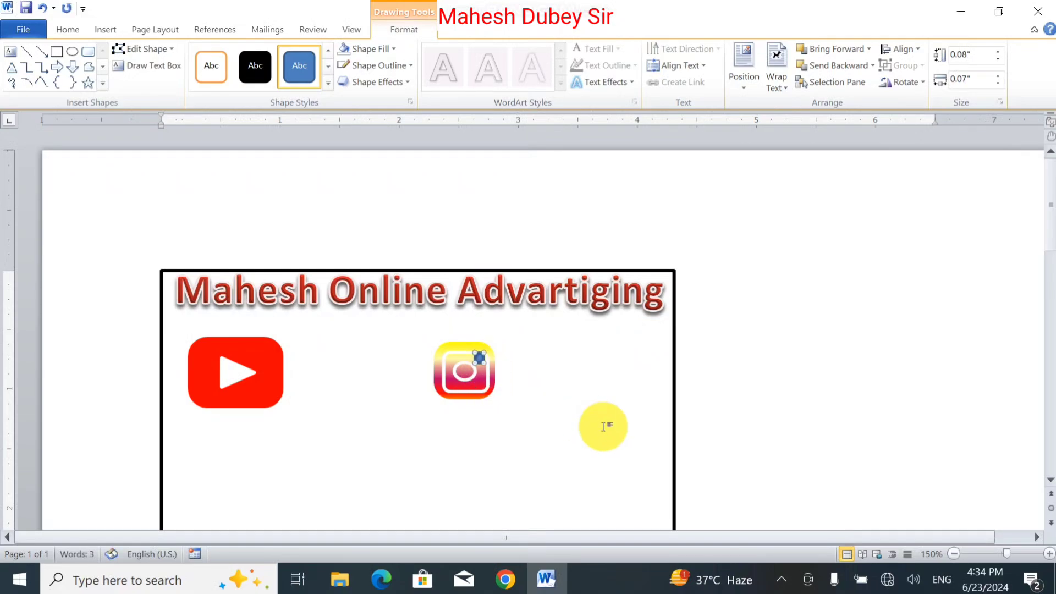
Make the dot white with no outline and fine-tune it to about 0.05" at the upper-right.
click(385, 66)
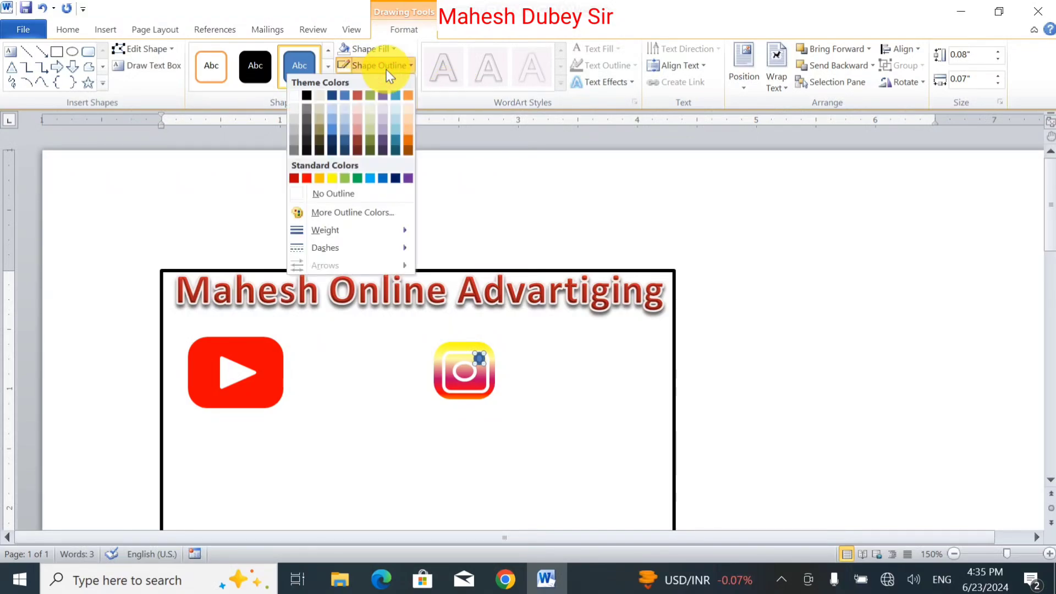
click(337, 195)
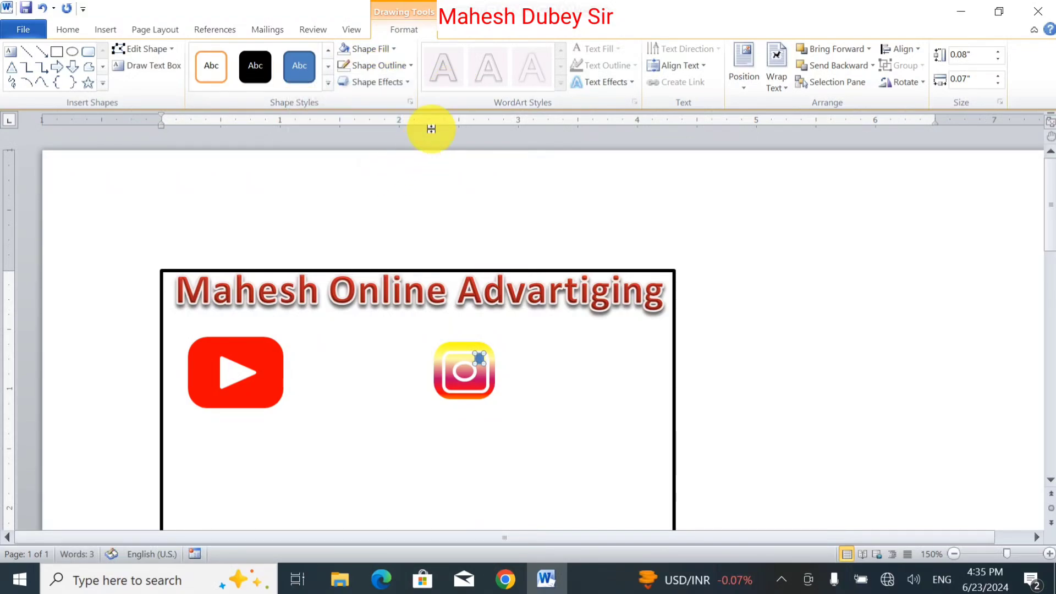
click(377, 49)
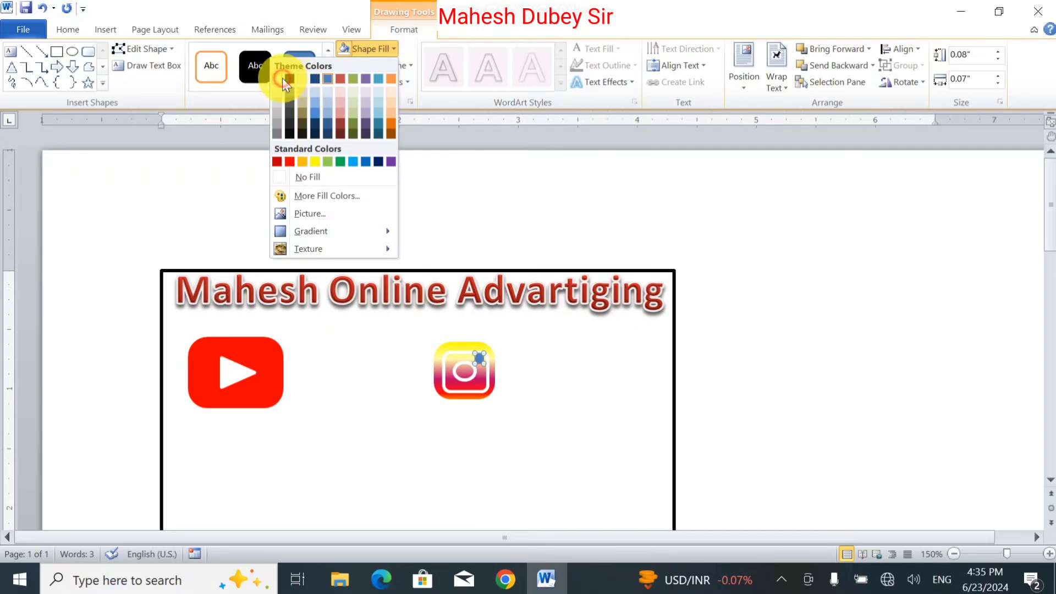
click(283, 80)
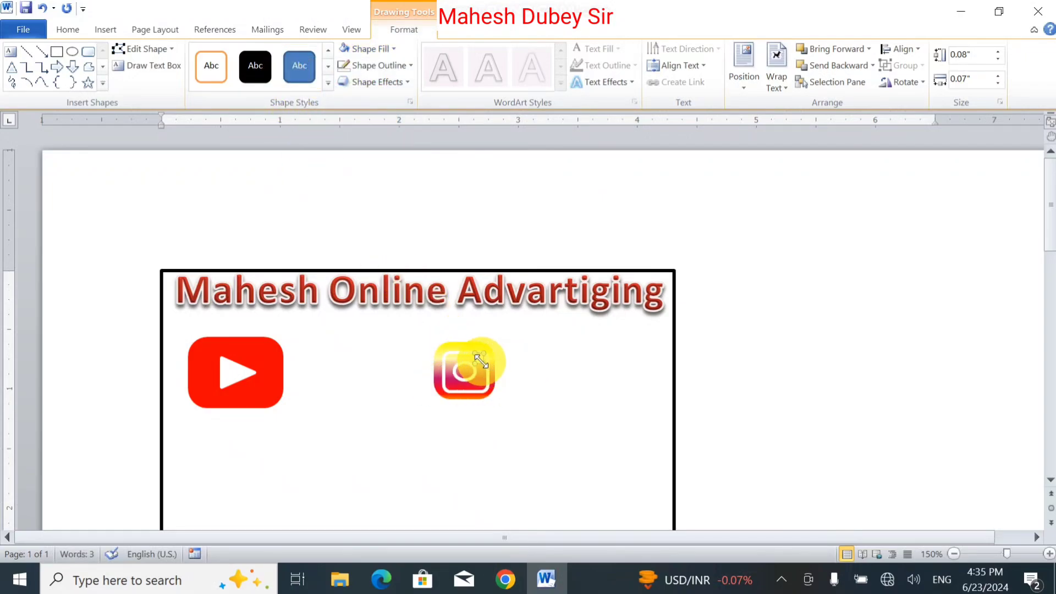
mouse_move(482, 360)
mouse_down()
mouse_move(475, 368)
mouse_move(477, 358)
mouse_up()
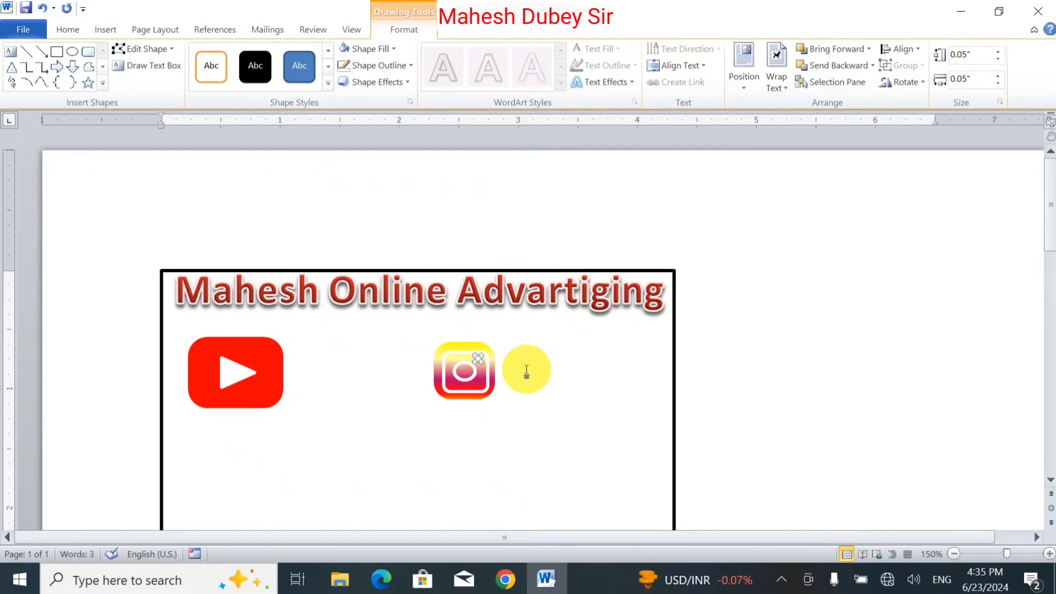
click(527, 371)
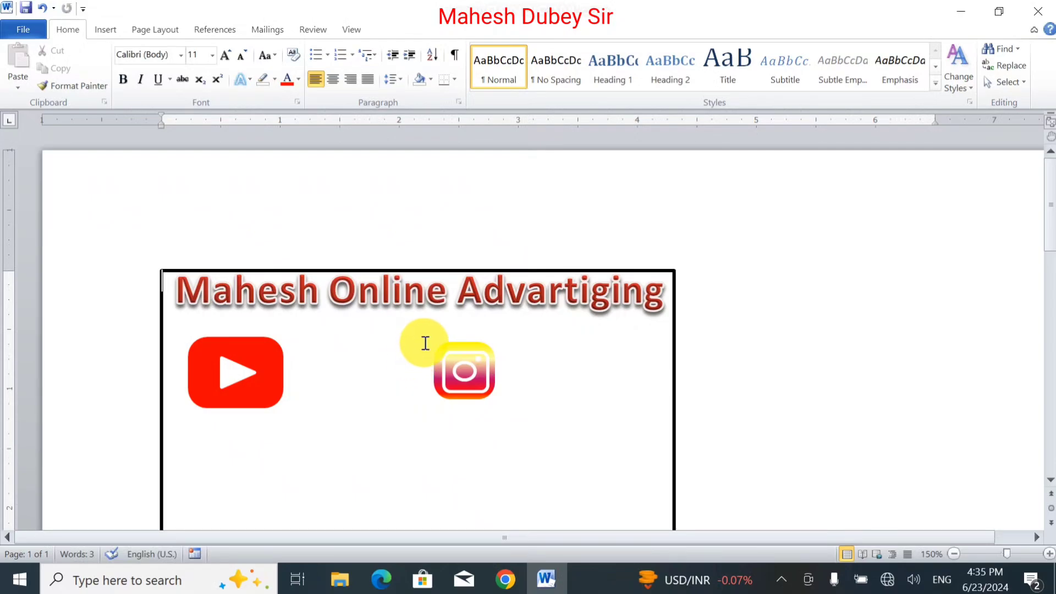
Select all four Instagram icon shapes, enlarge them, group them and move the group right.
click(439, 352)
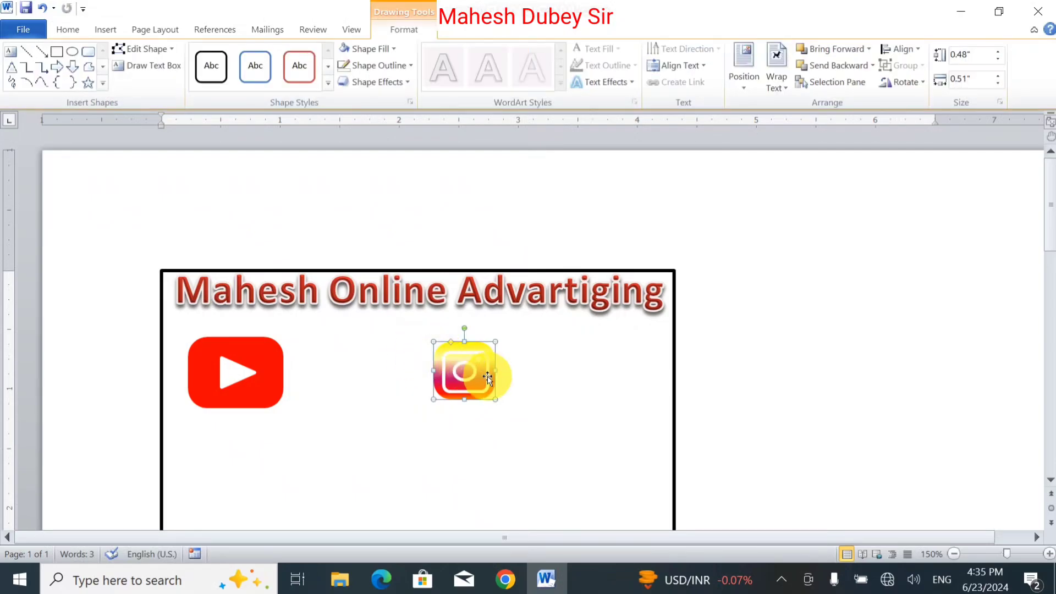
shift+click(477, 359)
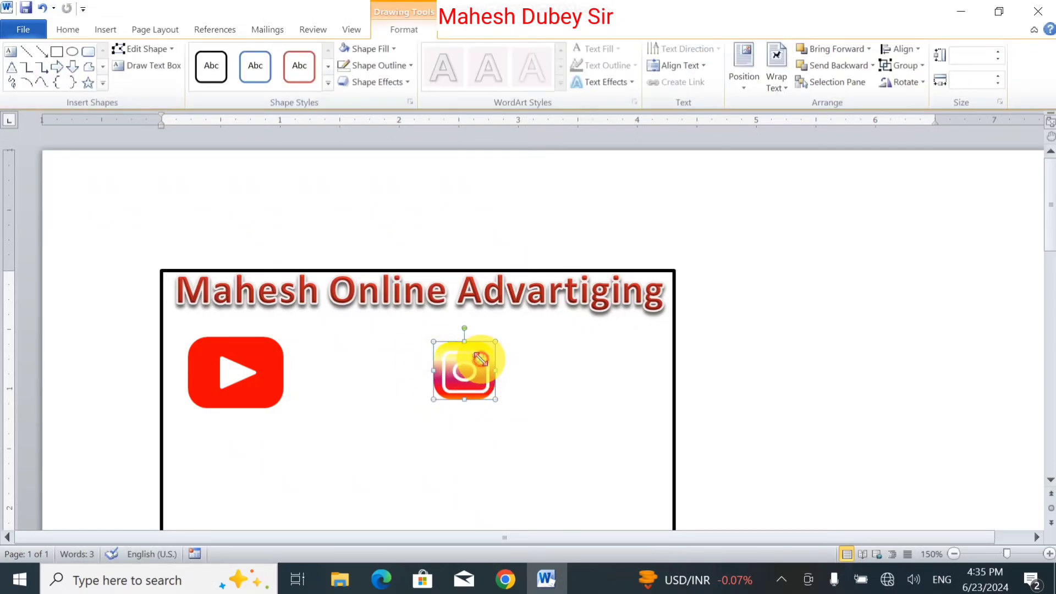
shift+click(444, 362)
shift+click(464, 378)
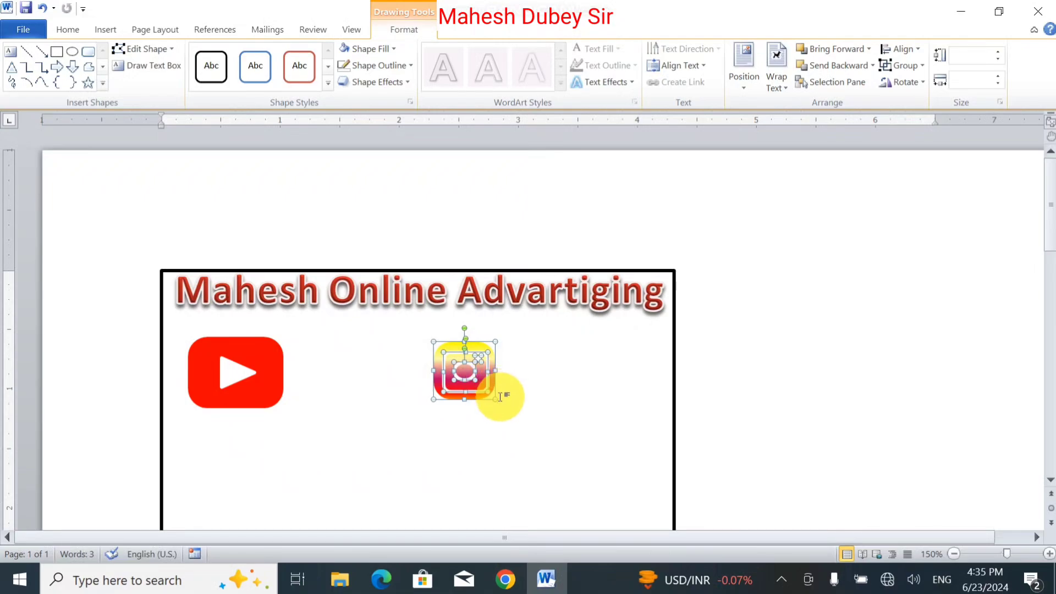
drag(497, 401, 514, 414)
click(917, 64)
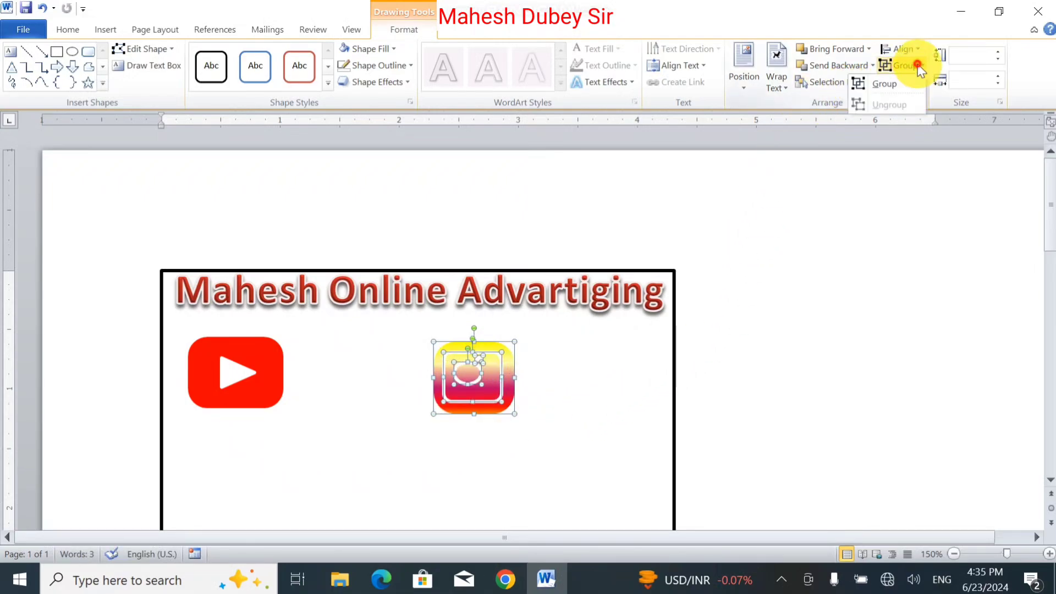
click(879, 84)
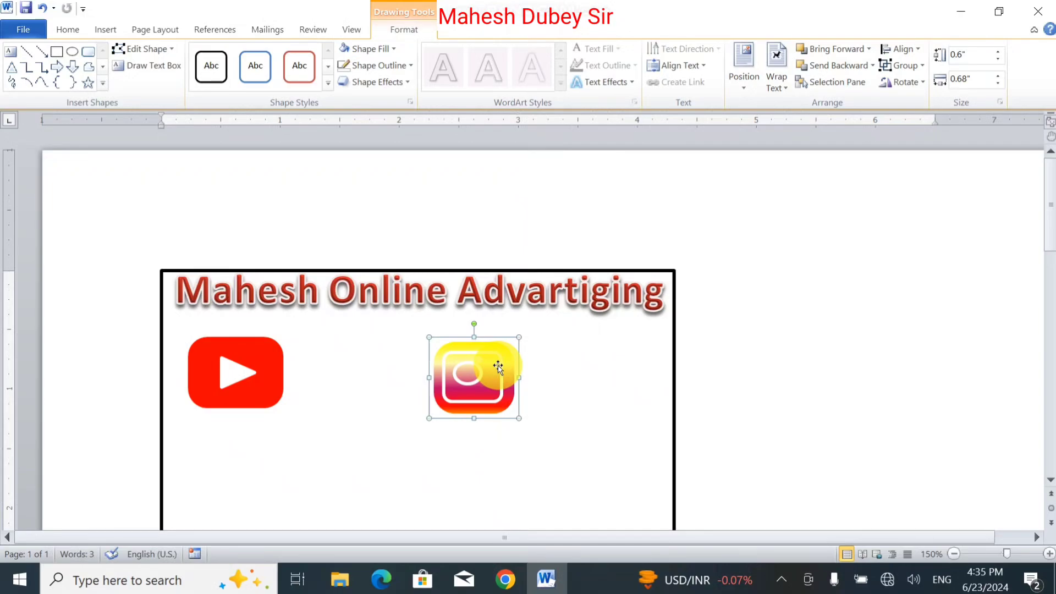
drag(498, 367, 541, 362)
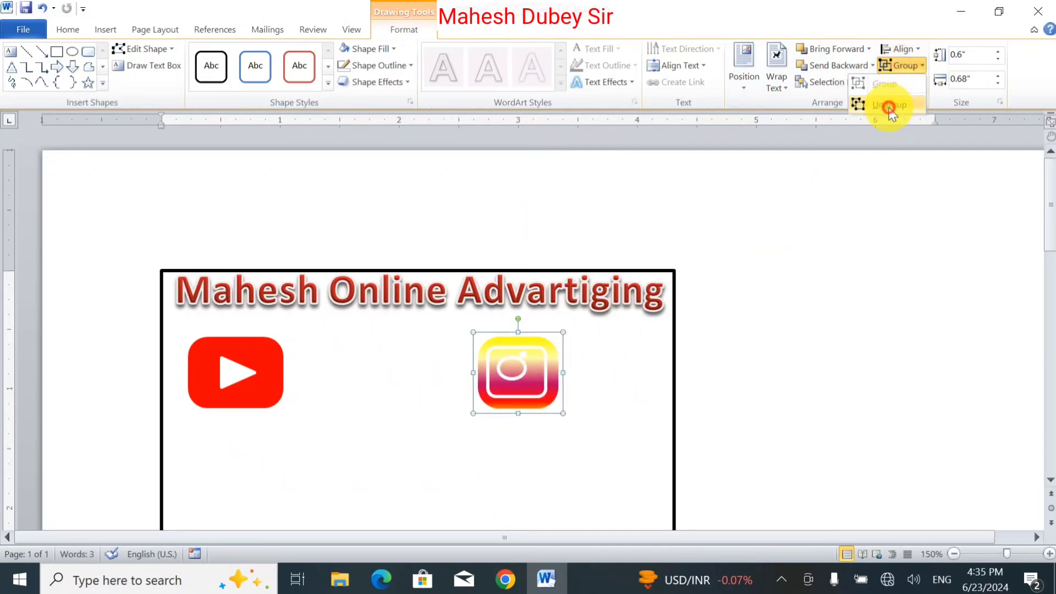
Ungroup the icon and move the white dot back to its upper-right corner.
click(886, 105)
click(559, 457)
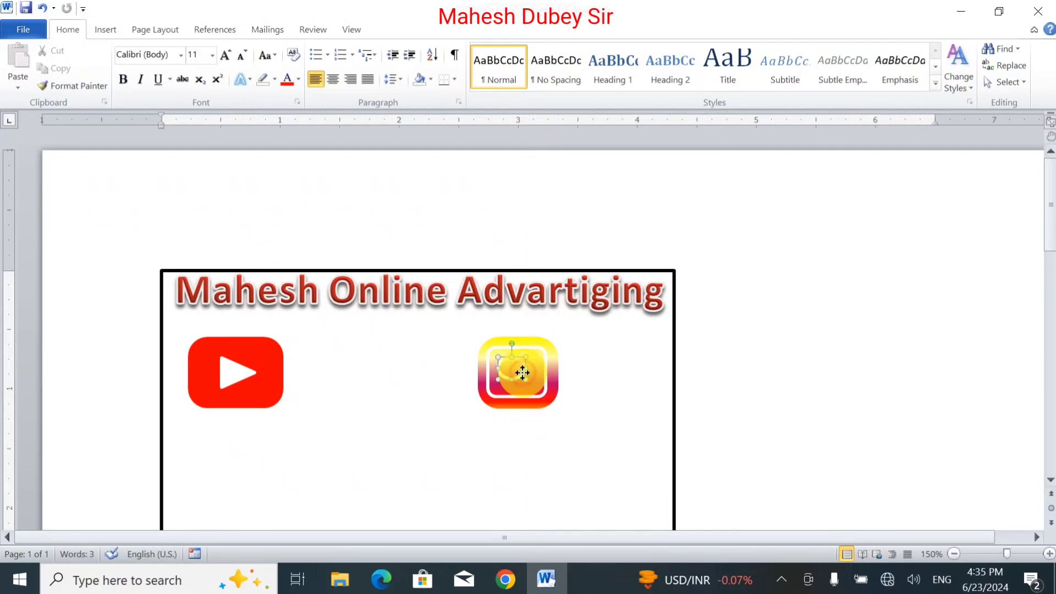
mouse_move(522, 372)
mouse_down()
mouse_move(526, 355)
mouse_move(540, 354)
mouse_up()
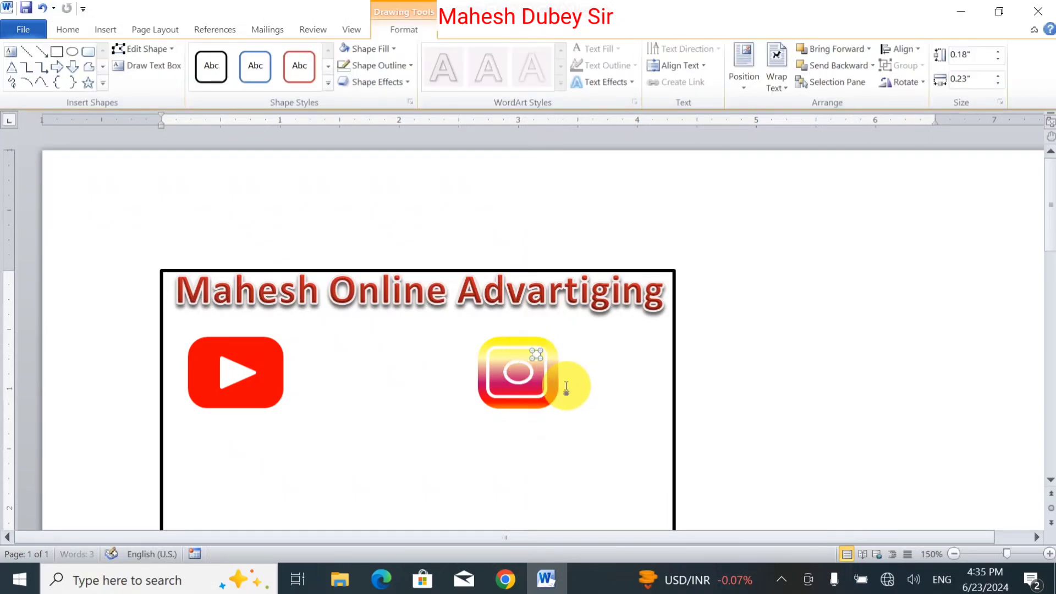
click(617, 376)
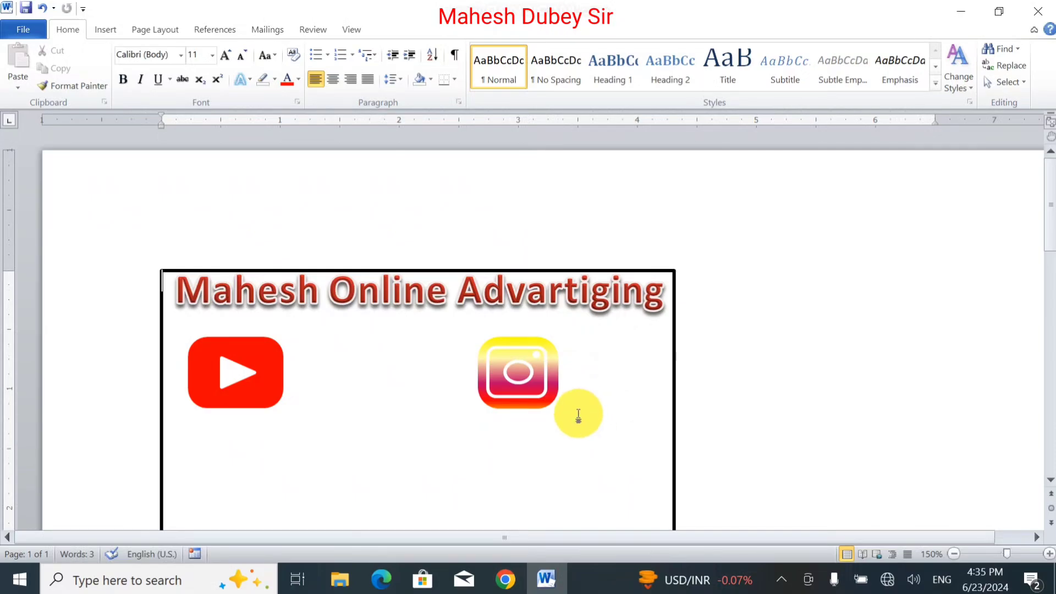
click(474, 350)
drag(474, 350, 519, 371)
click(617, 443)
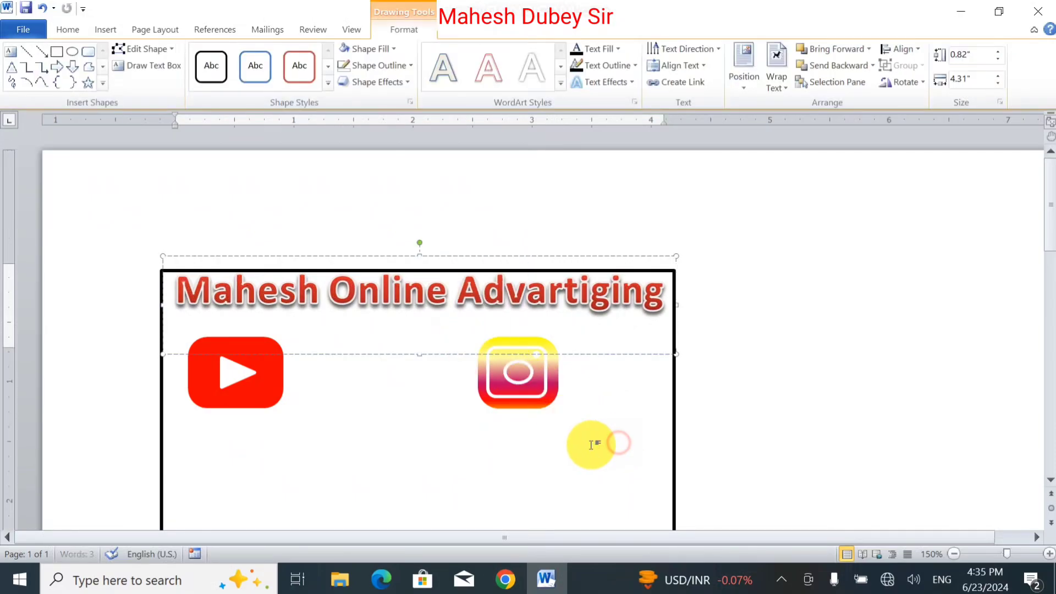
click(586, 444)
click(372, 407)
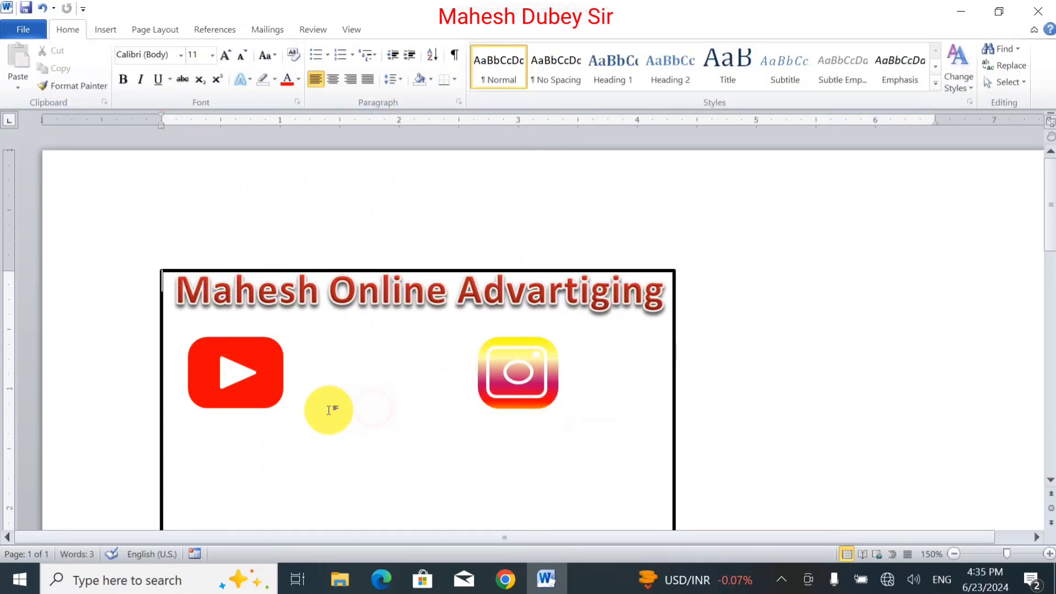
scroll(330, 408, down, 3)
click(107, 30)
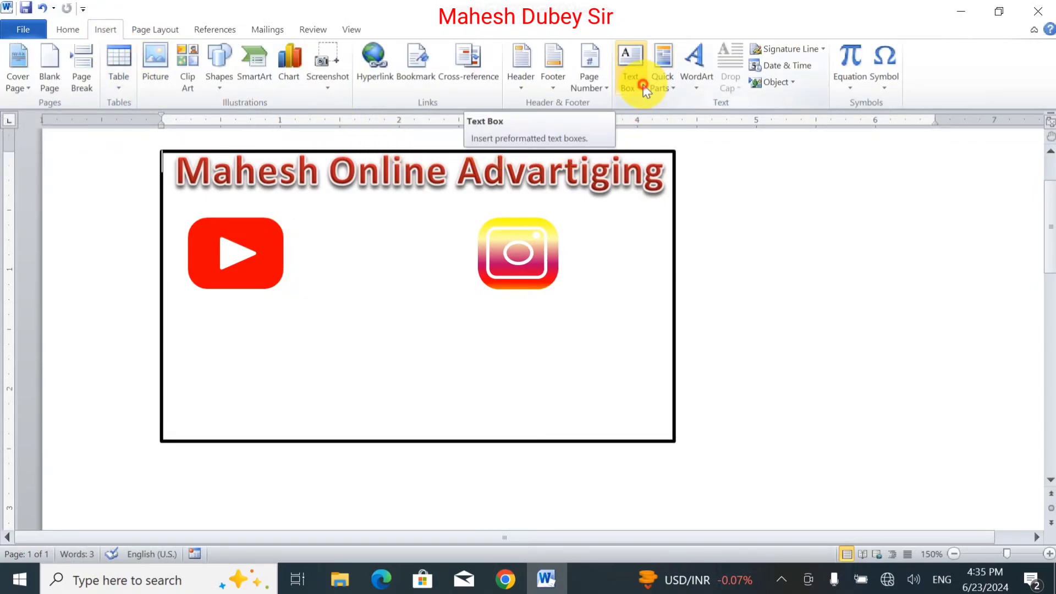
Place a copy of the Youtub label box beneath the Instagram logo and widen it.
click(642, 88)
click(344, 410)
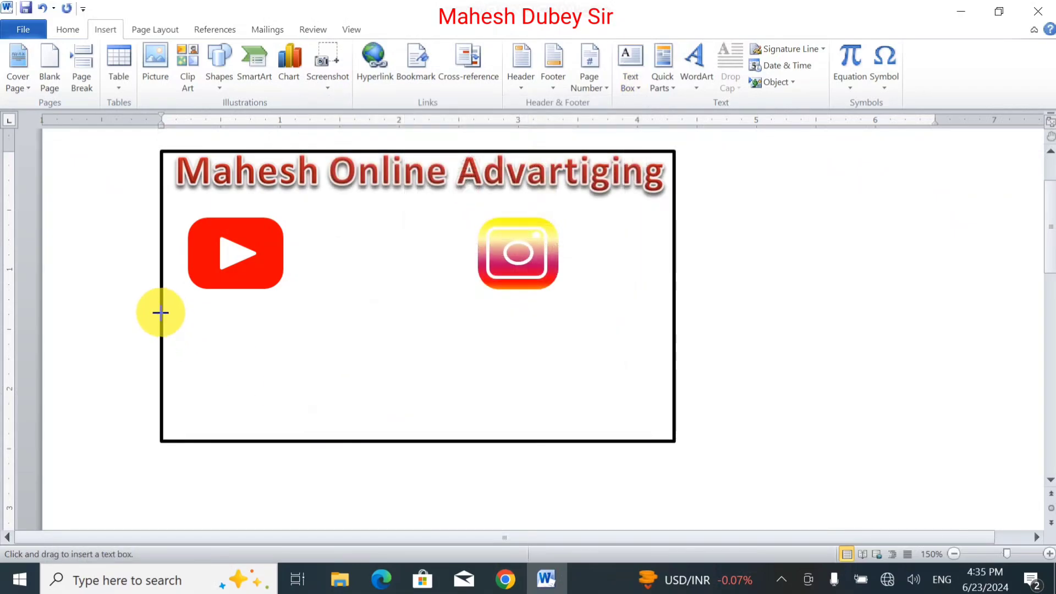
drag(193, 302, 278, 335)
text(Youtub)
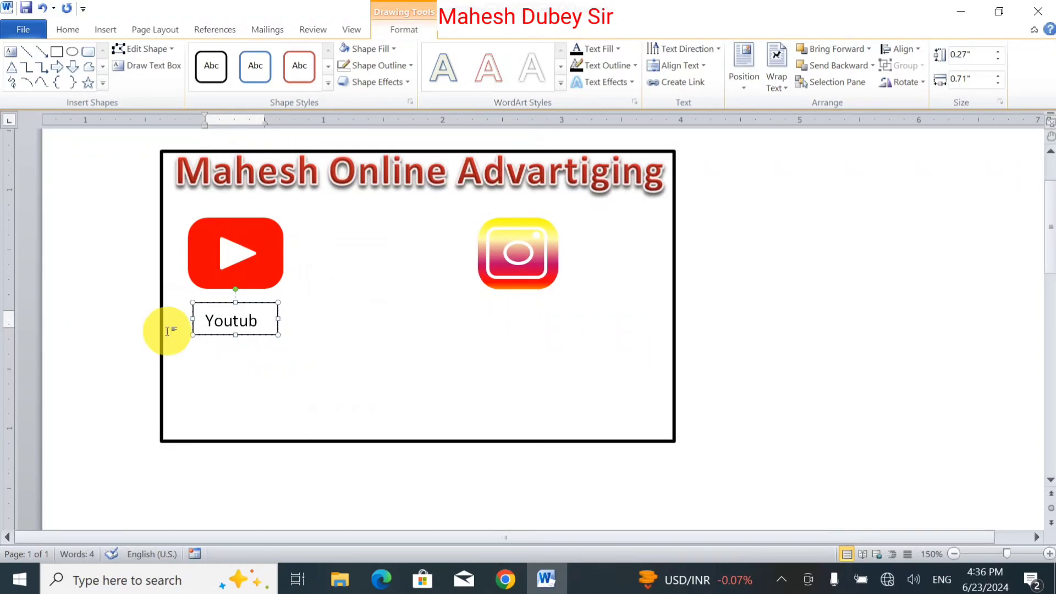
drag(258, 336, 581, 329)
click(518, 312)
Change the copied label's text to 'Intagram', make its box taller, and select both labels.
triple_click(548, 314)
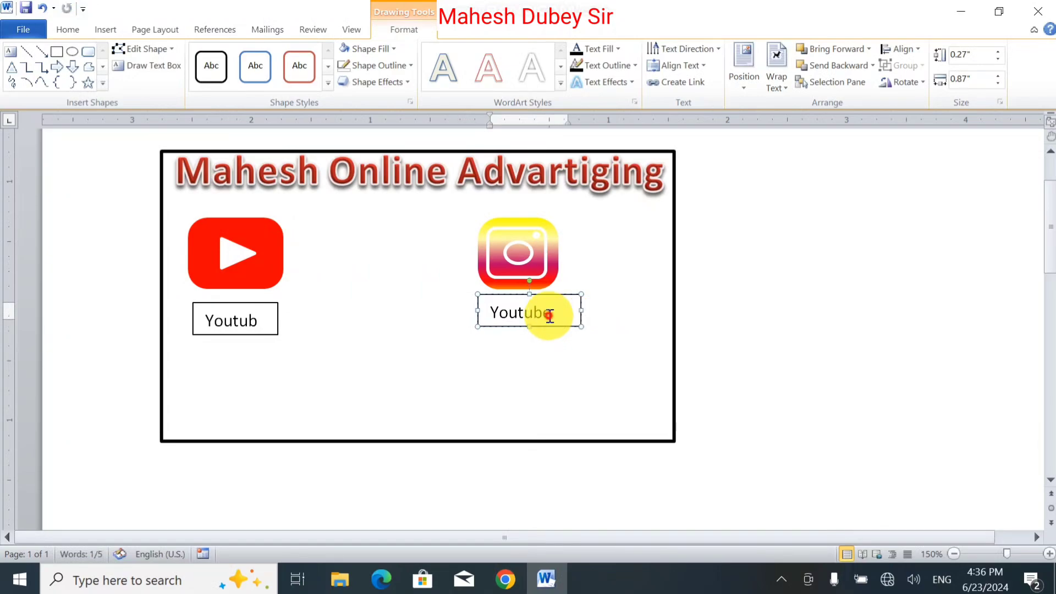
text(Intagram)
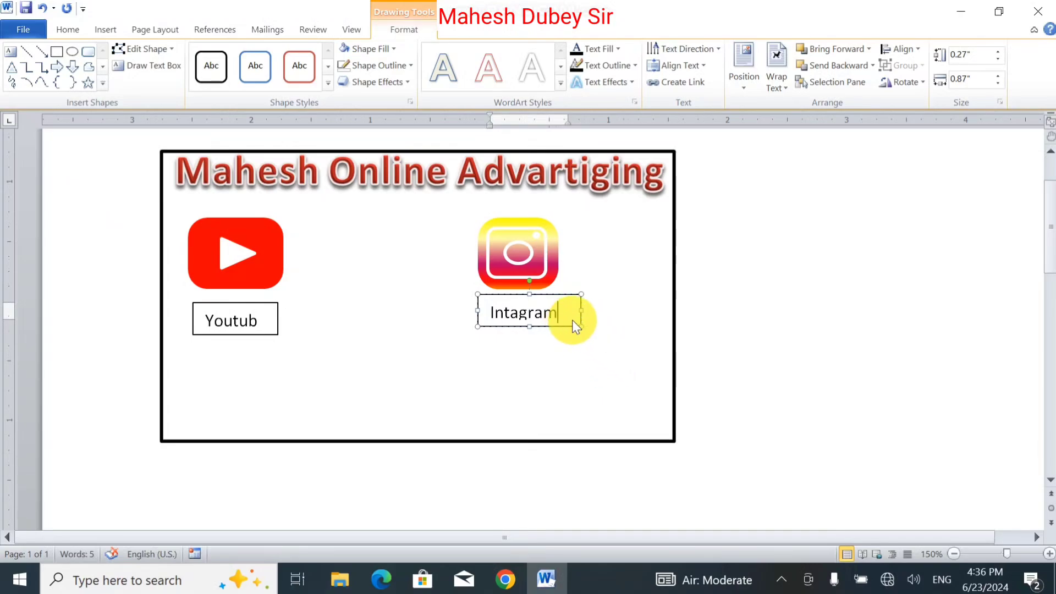
drag(579, 325, 578, 333)
click(231, 310)
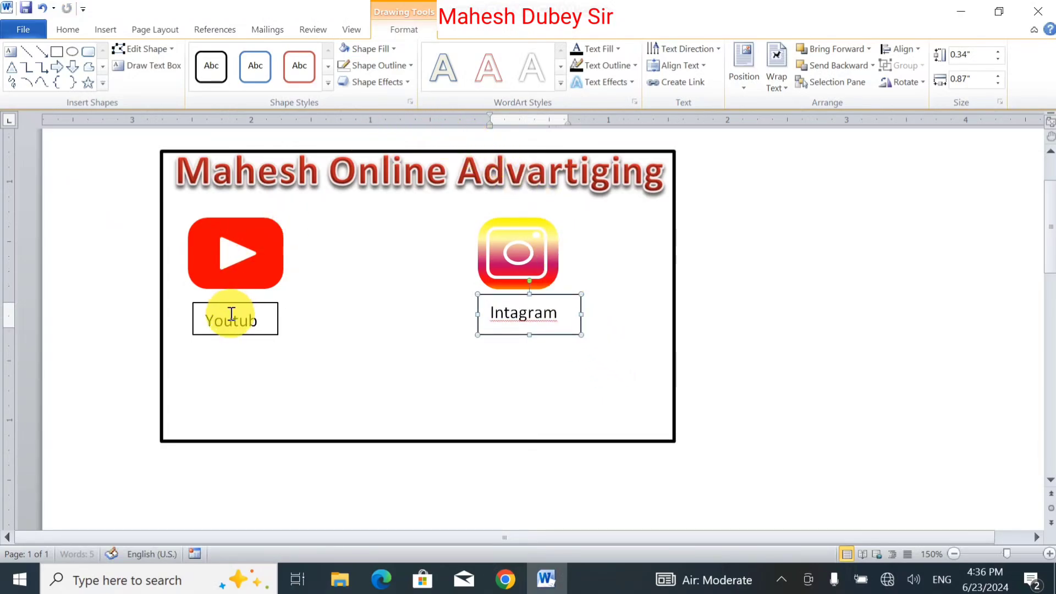
click(368, 49)
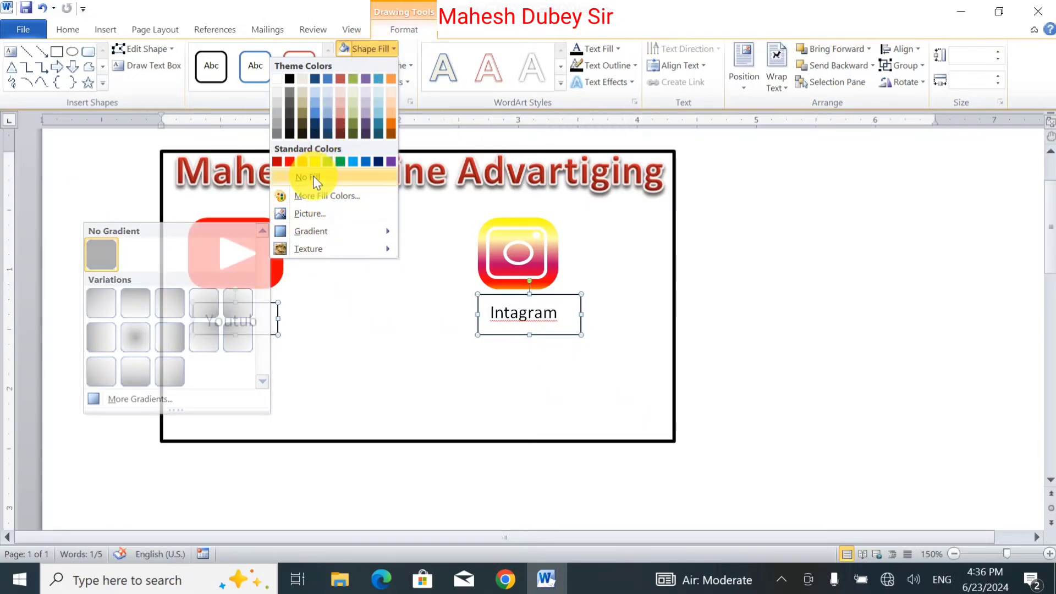
Remove both label boxes' fill and outline, and make their text bold with an orange text effect.
click(308, 177)
click(374, 66)
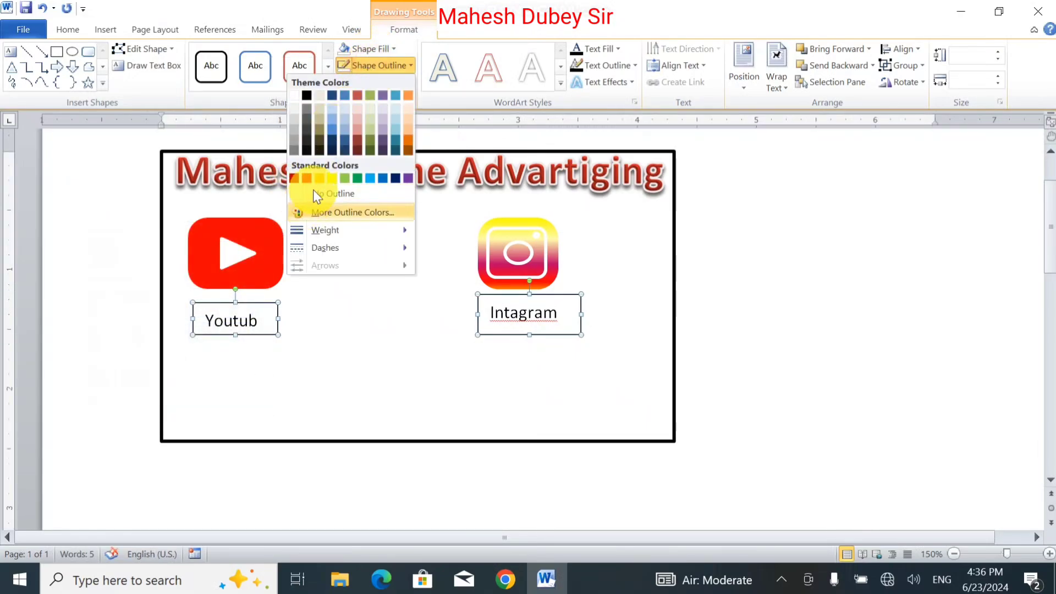
click(495, 332)
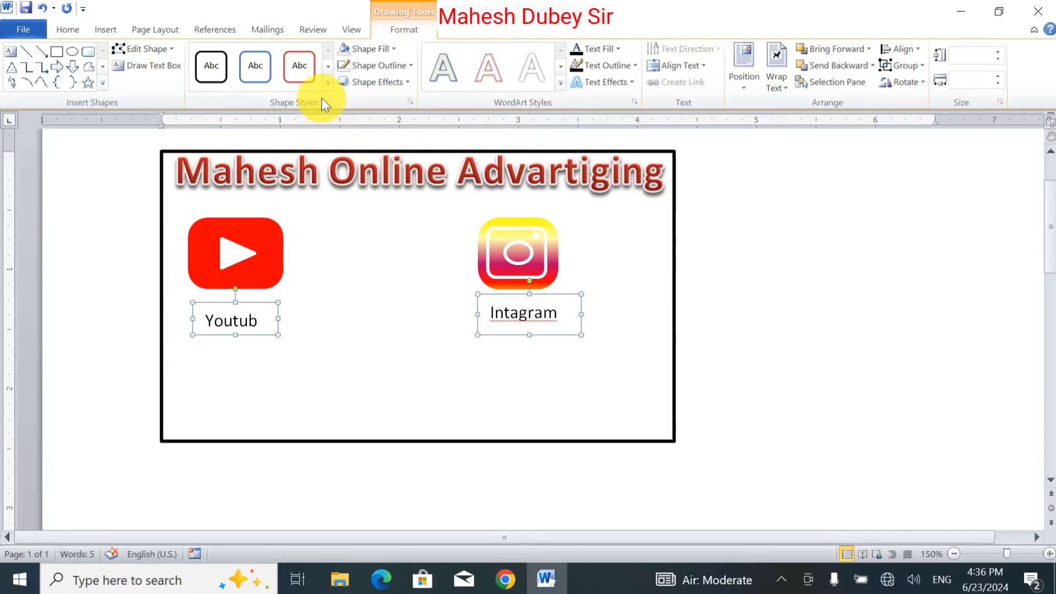
click(67, 29)
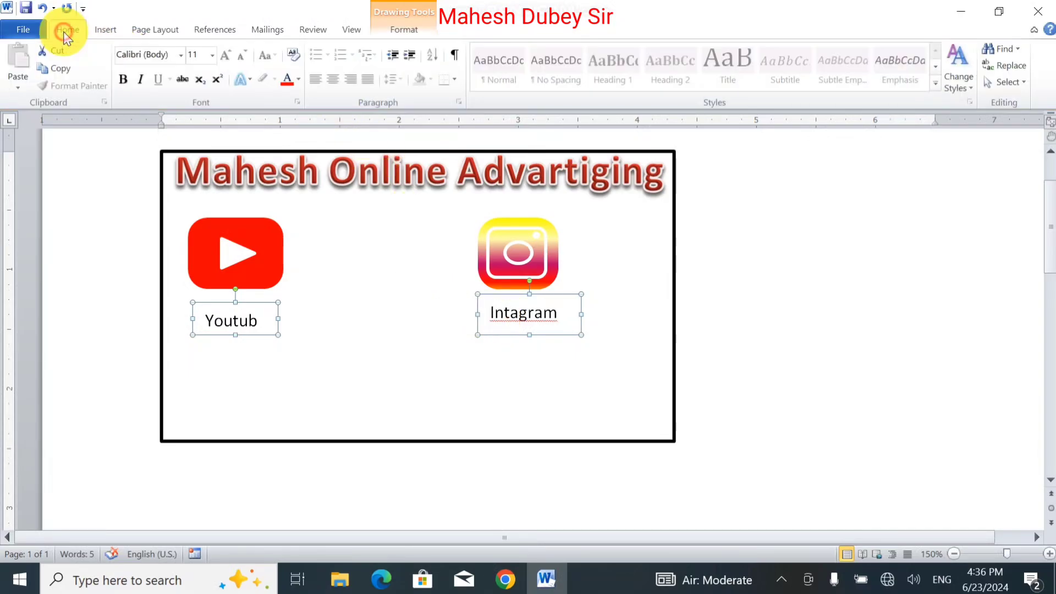
click(122, 79)
click(240, 79)
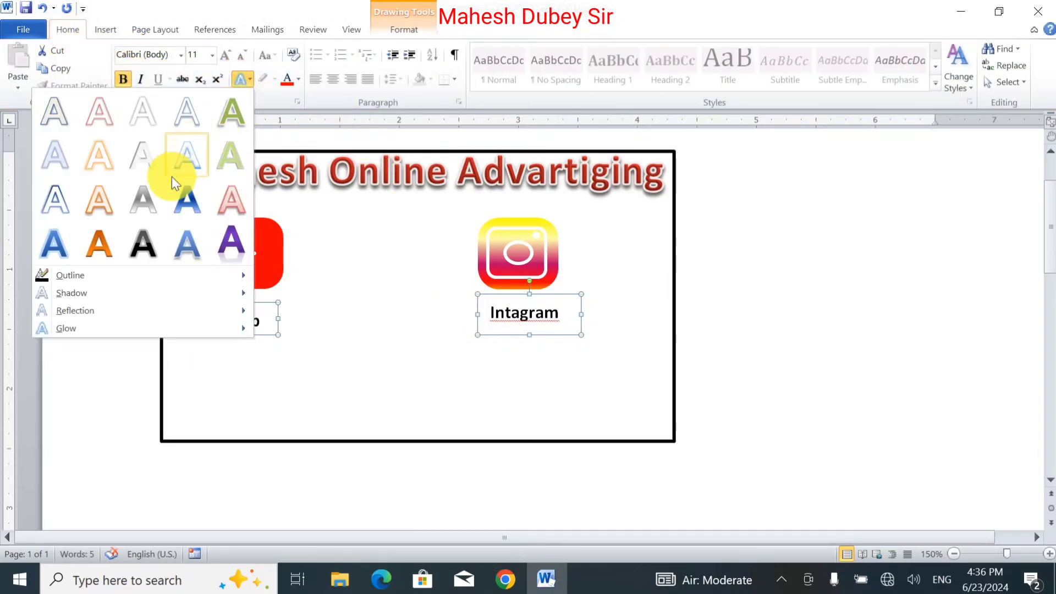
click(99, 242)
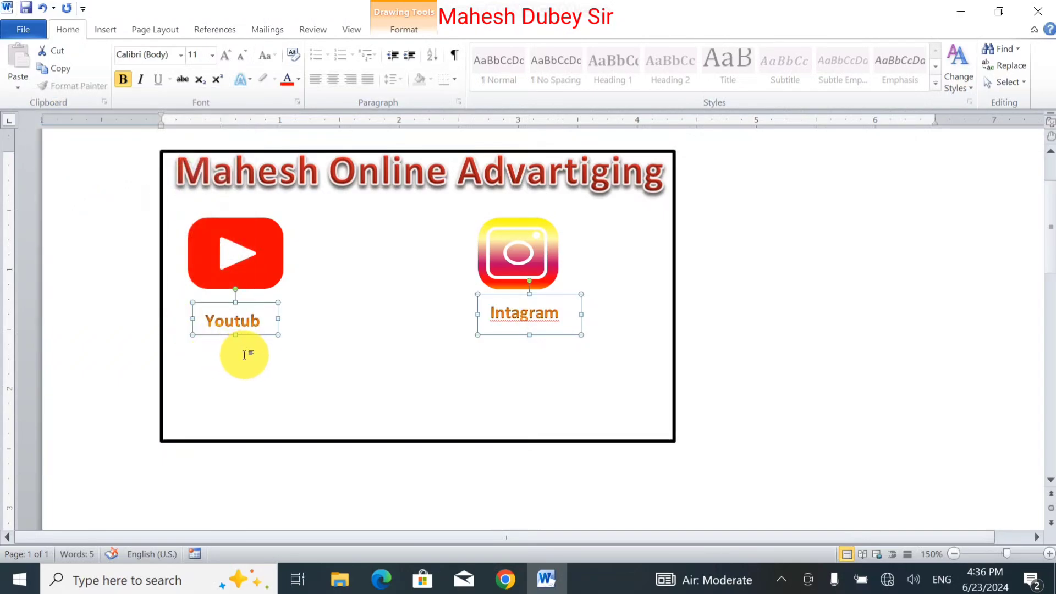
click(448, 360)
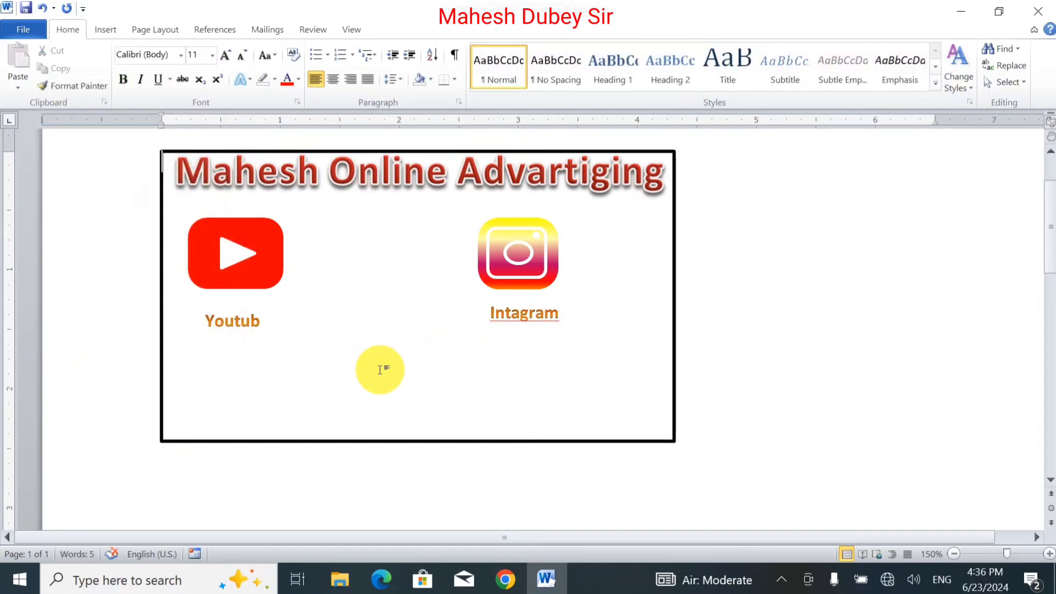
Add a wide bottom text box reading 'For More Information Comment on this Video', centred.
click(96, 30)
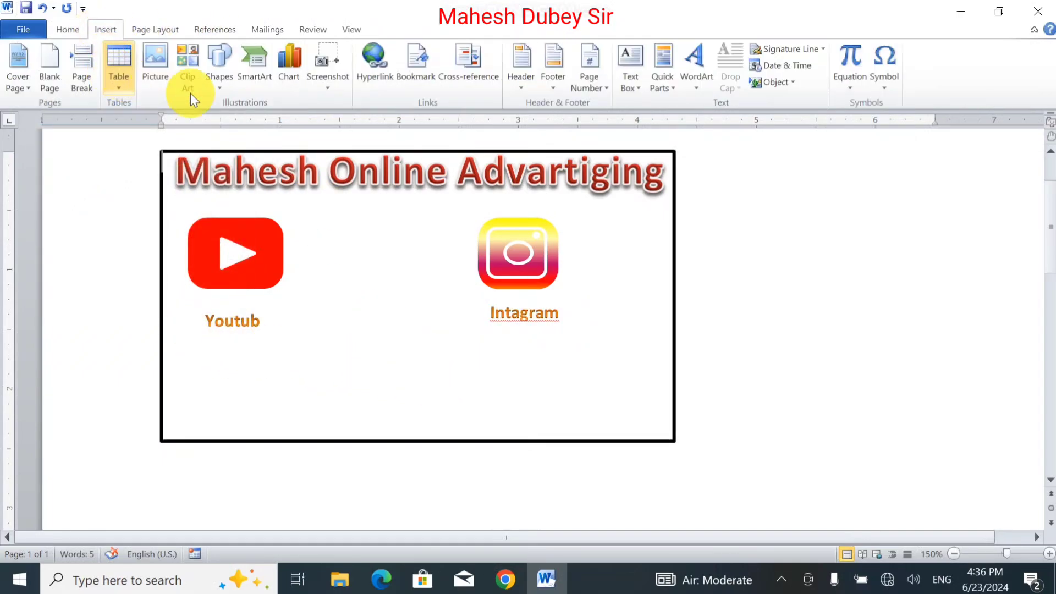
click(631, 74)
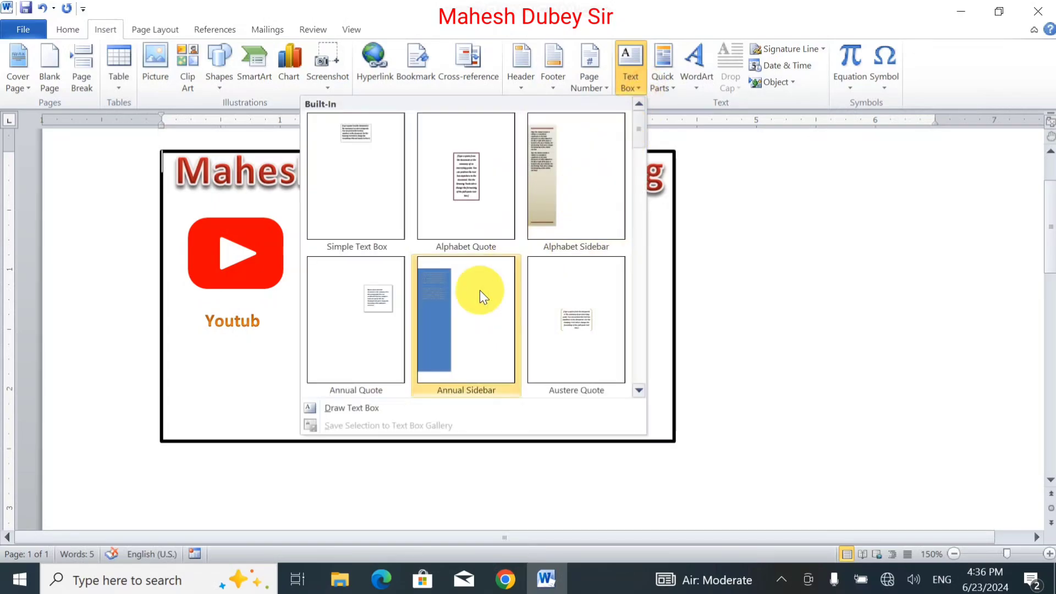
click(347, 409)
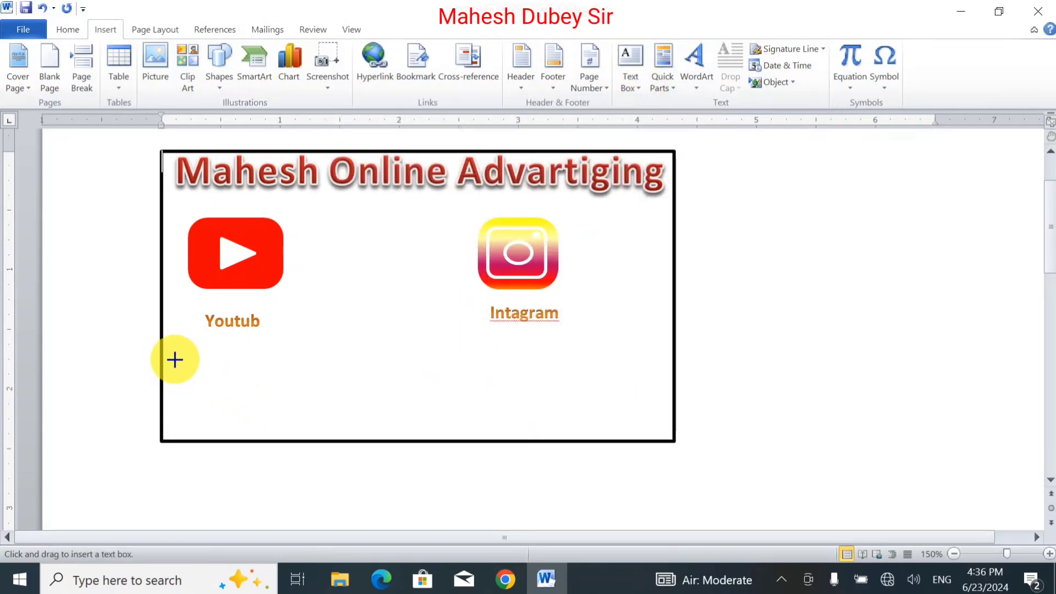
mouse_move(175, 360)
mouse_down()
mouse_move(282, 384)
mouse_move(658, 416)
mouse_up()
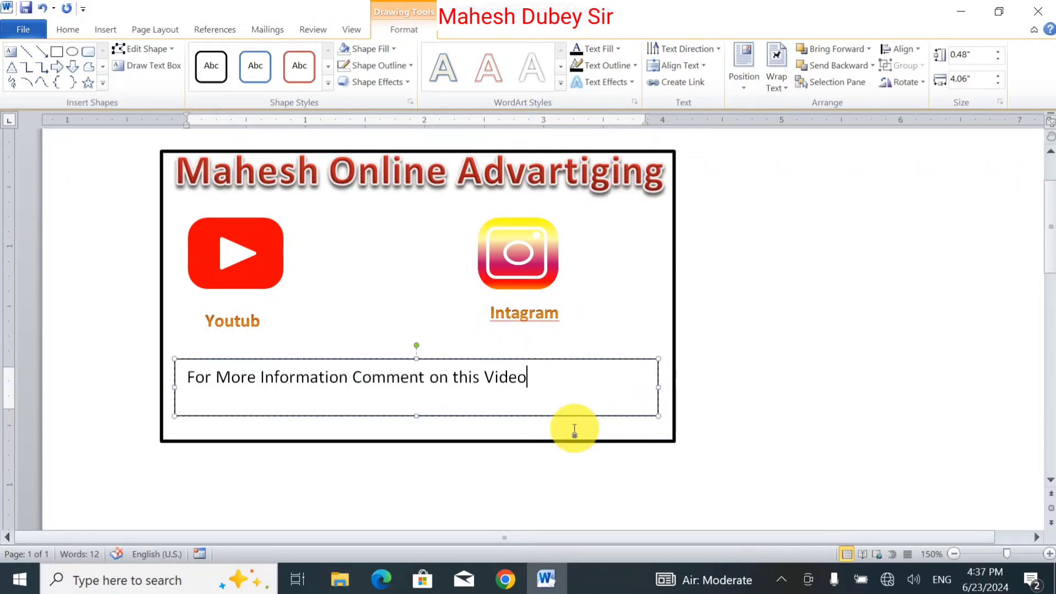
drag(581, 417, 586, 432)
key(ctrl+e)
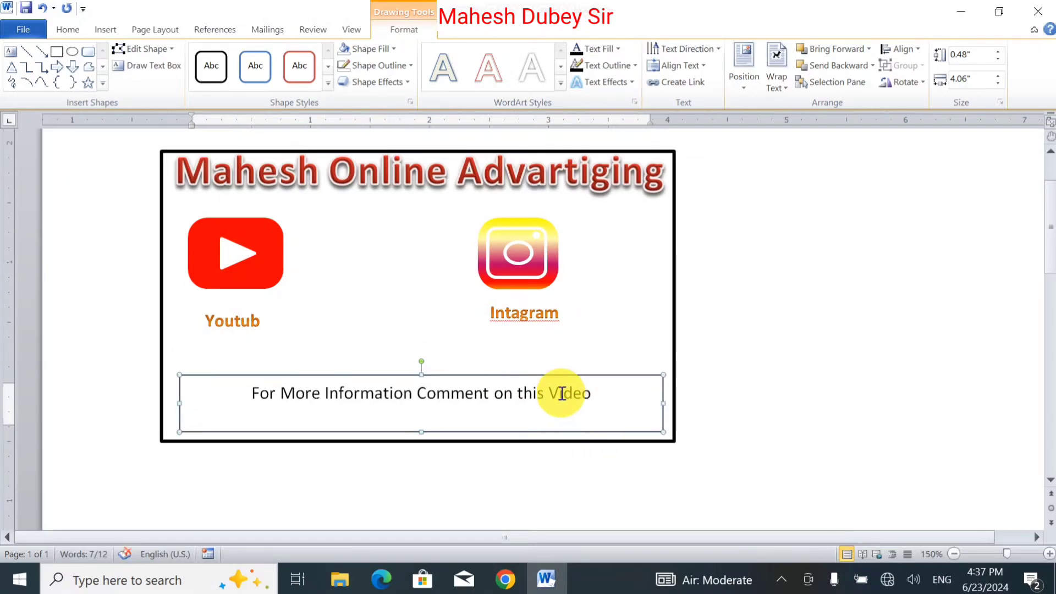
Set the footer text box to no fill and no outline, and enlarge its font.
click(377, 51)
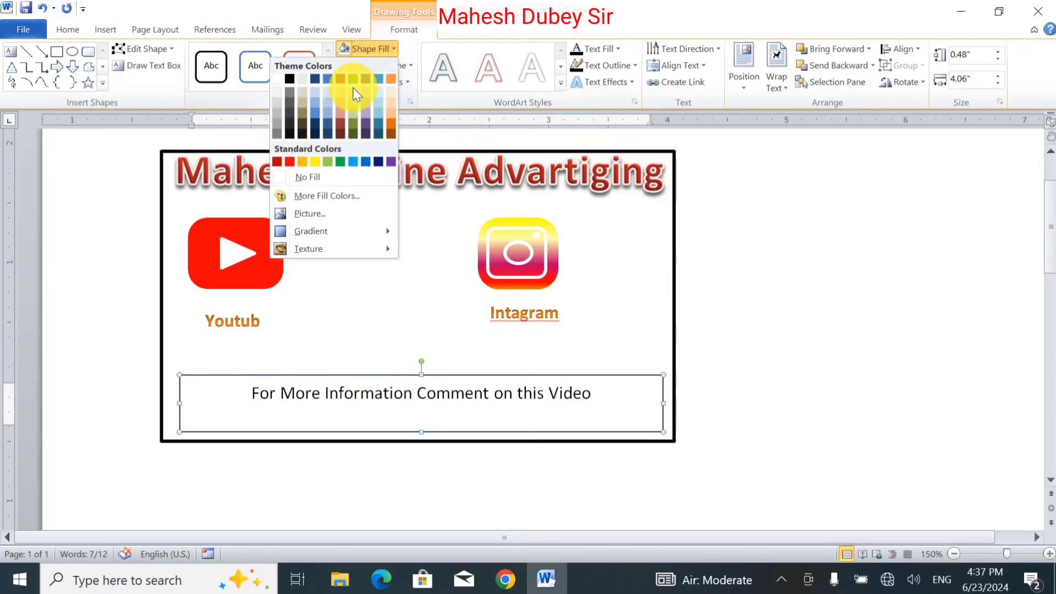
click(315, 177)
click(388, 65)
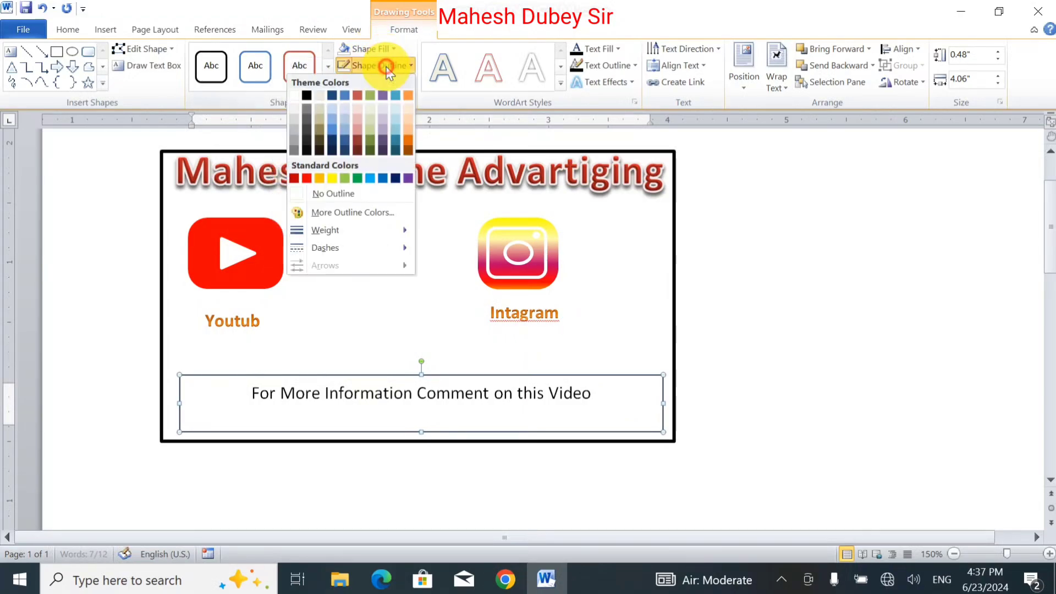
click(332, 197)
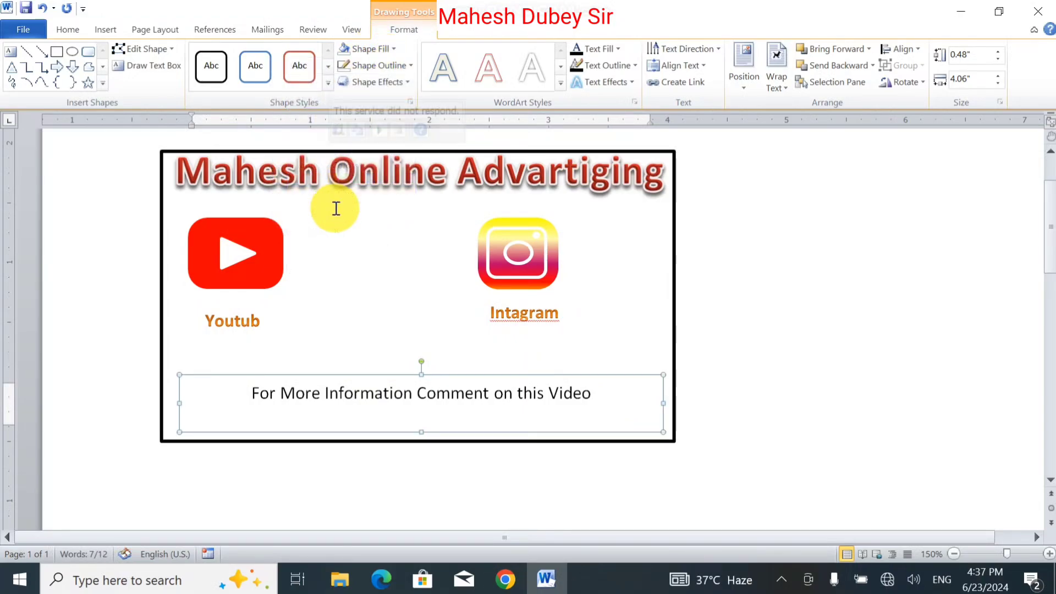
key(ctrl+shift+period)
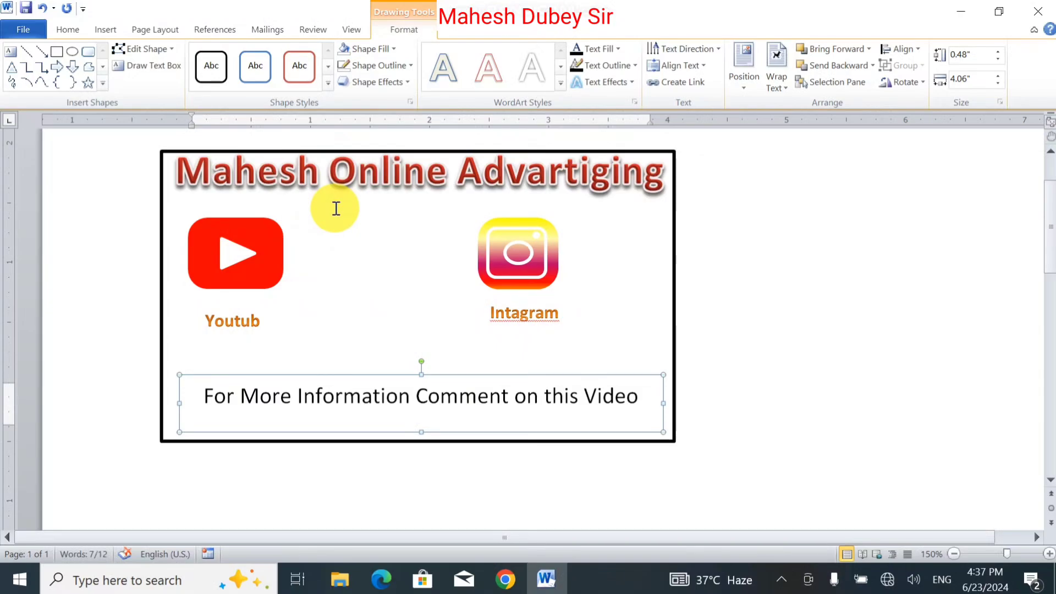
click(724, 230)
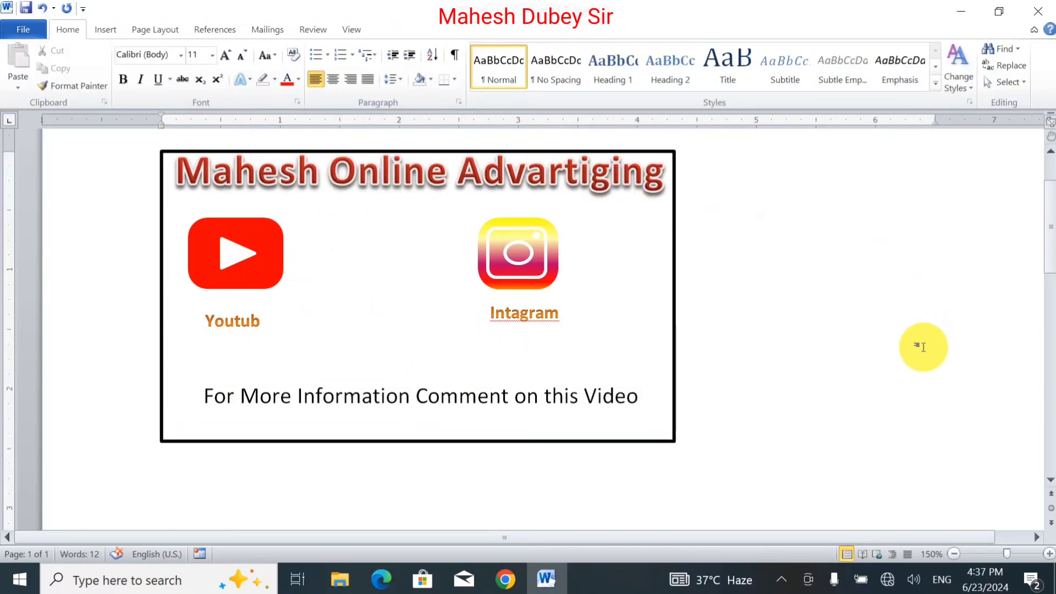
ctrl+scroll(923, 347, up, 1)
ctrl+scroll(825, 340, up, 1)
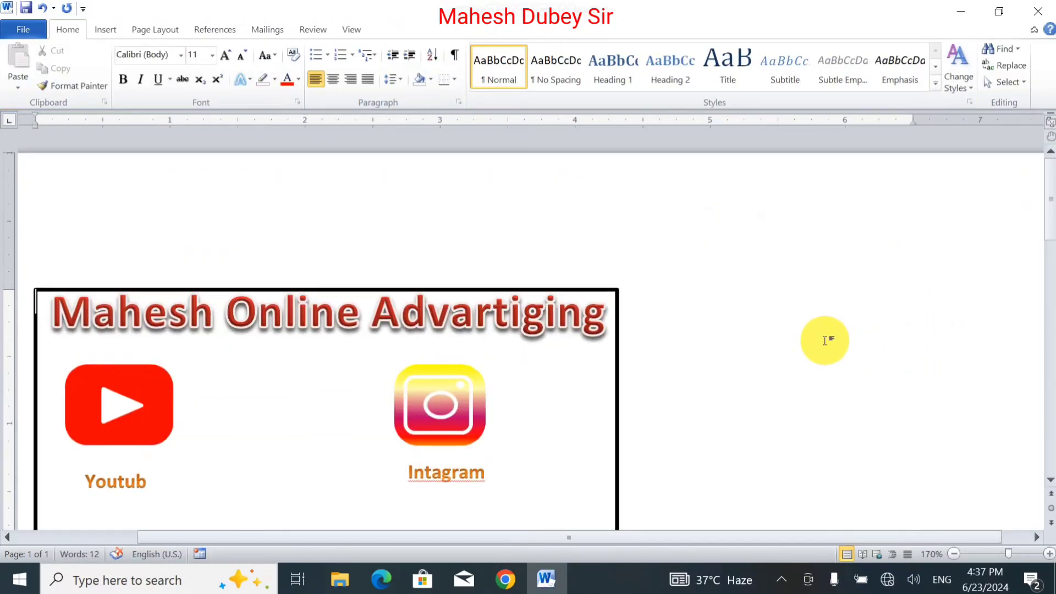
ctrl+scroll(825, 340, down, 5)
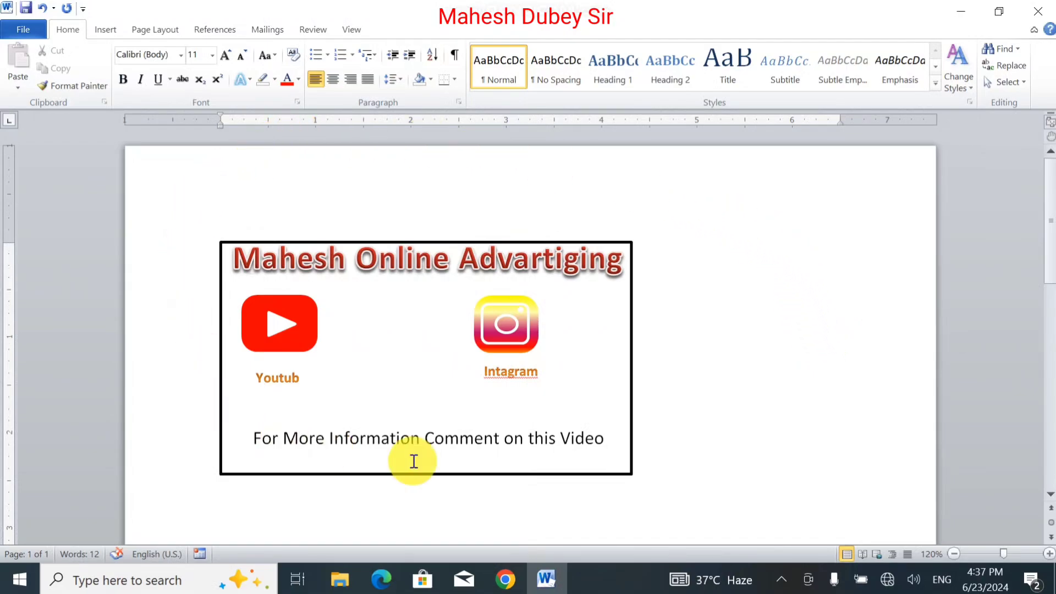
Move the YouTube and Instagram logos with their Youtub and Intagram labels slightly right and lower.
click(277, 314)
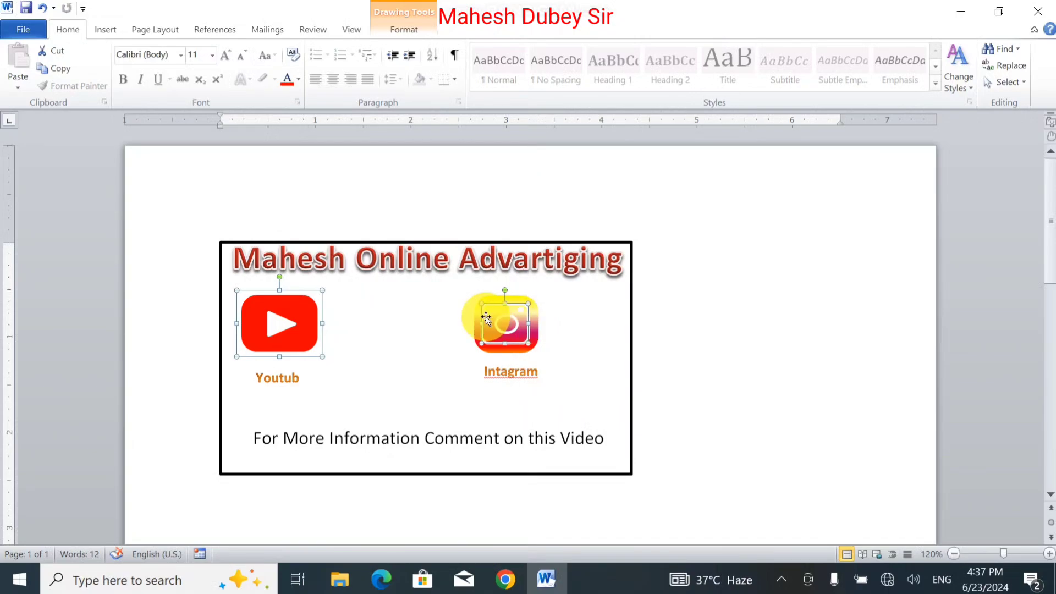
shift+click(522, 313)
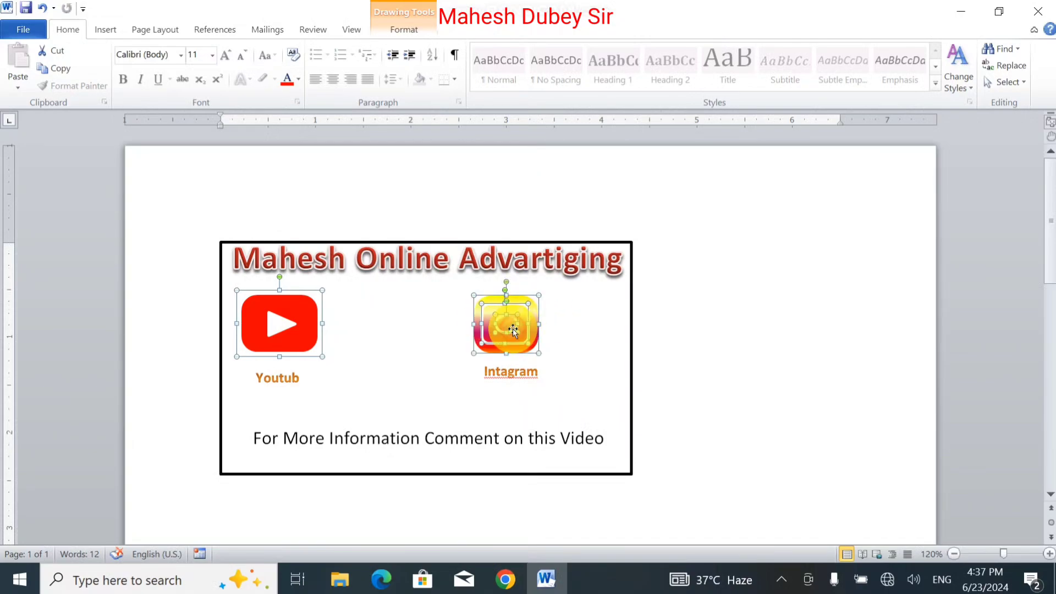
drag(513, 330, 518, 312)
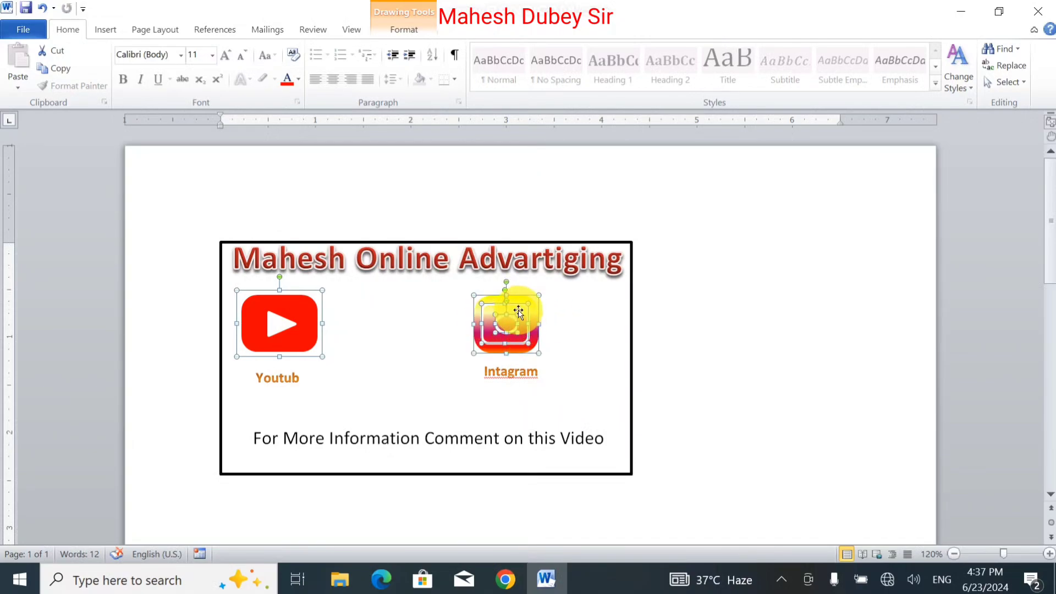
shift+click(528, 373)
shift+click(282, 374)
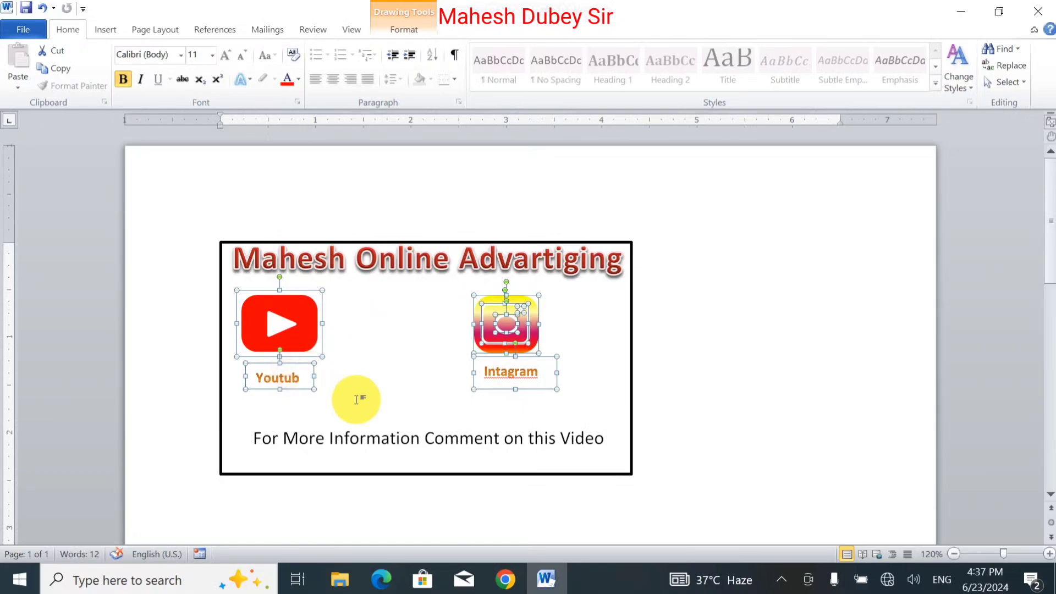
key(Right)
key(Right)
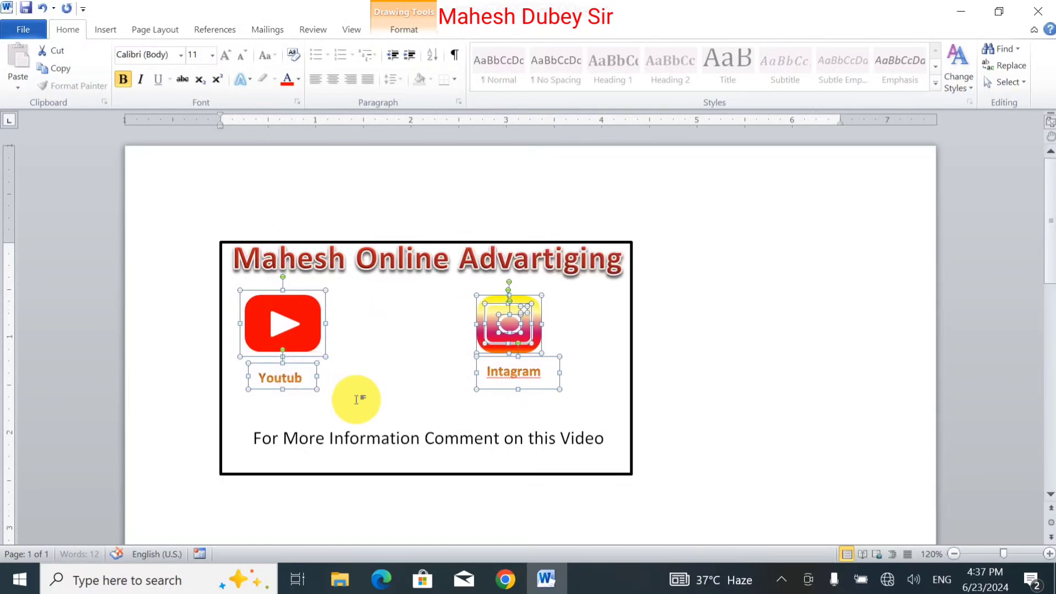
key(Right)
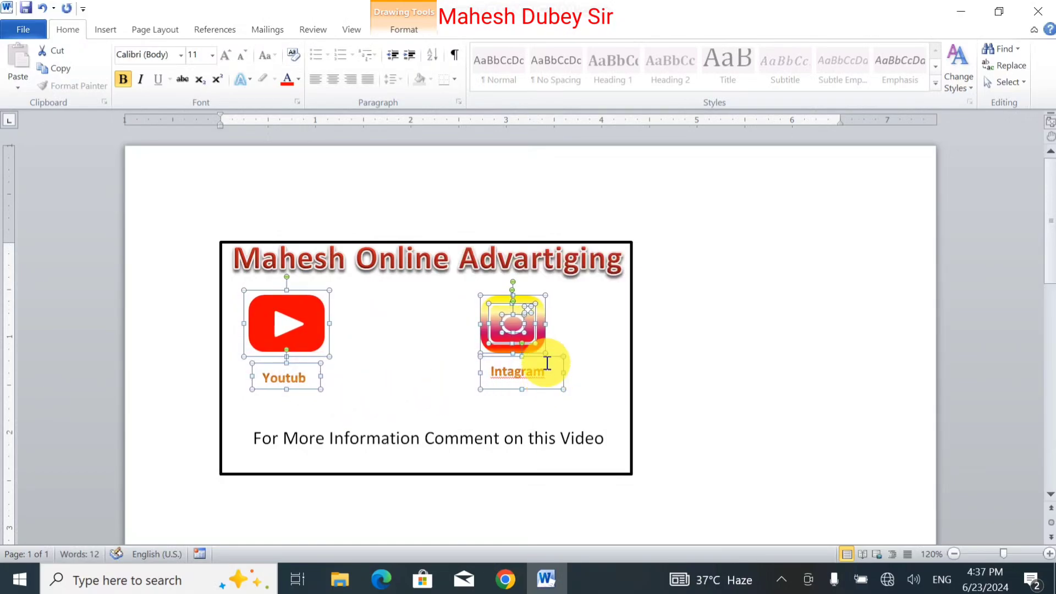
drag(529, 328, 537, 341)
click(757, 324)
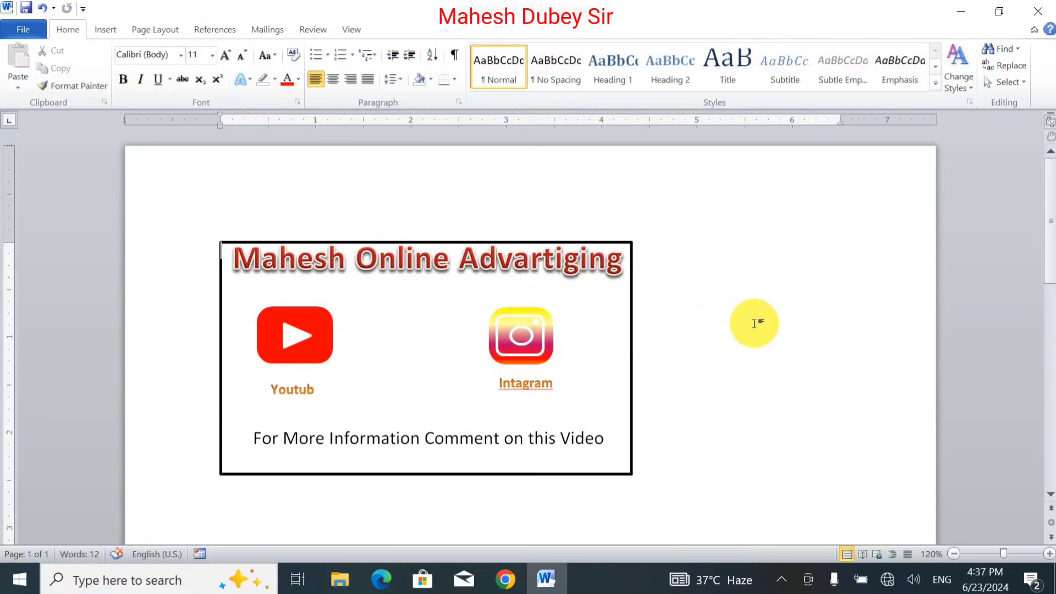